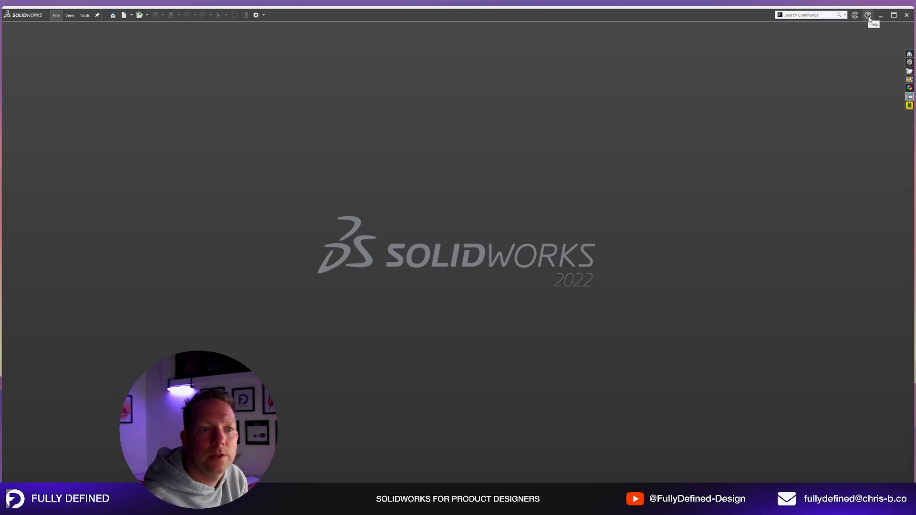
- Open the built-in SOLIDWORKS tutorials and arrange their window beside the main program window so both fit on the screen
{"action": "left_click", "coordinate": [868, 15]}
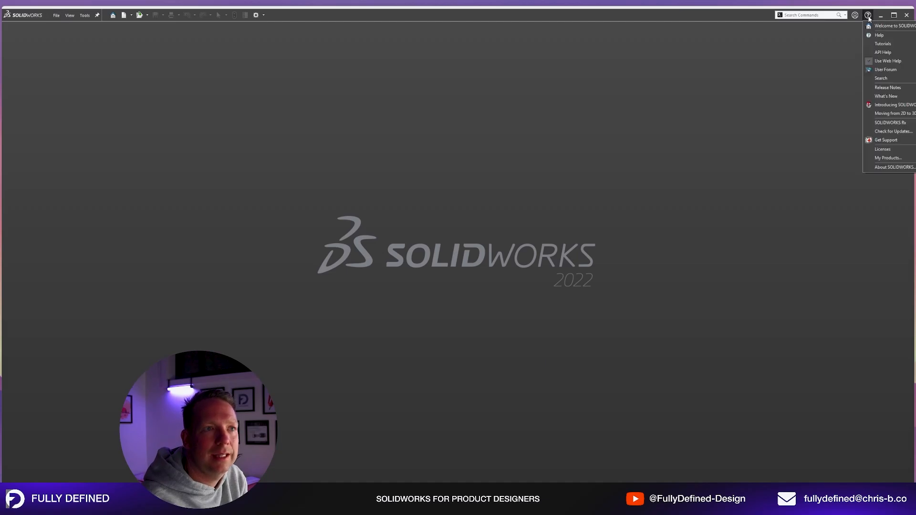
{"action": "left_click", "coordinate": [886, 46]}
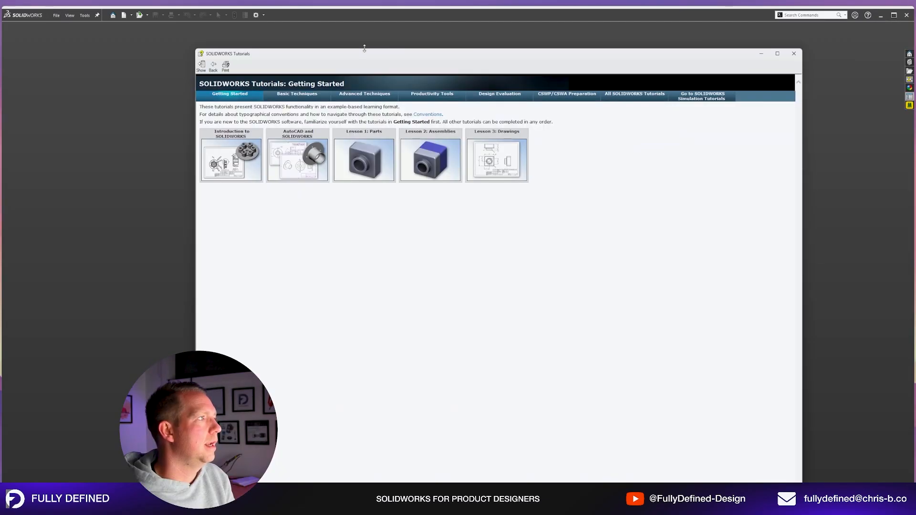
{"action": "left_click_drag", "start_coordinate": [409, 57], "coordinate": [394, 101]}
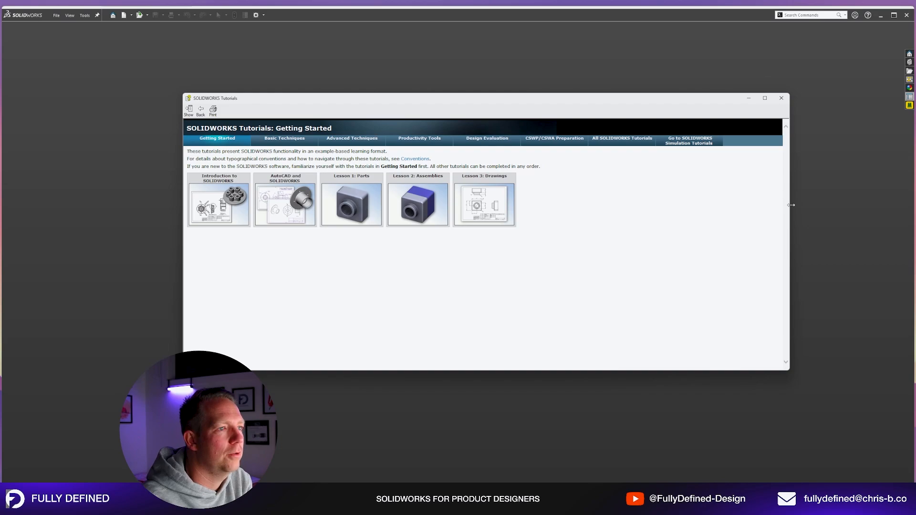
{"action": "left_click_drag", "start_coordinate": [789, 210], "coordinate": [604, 222]}
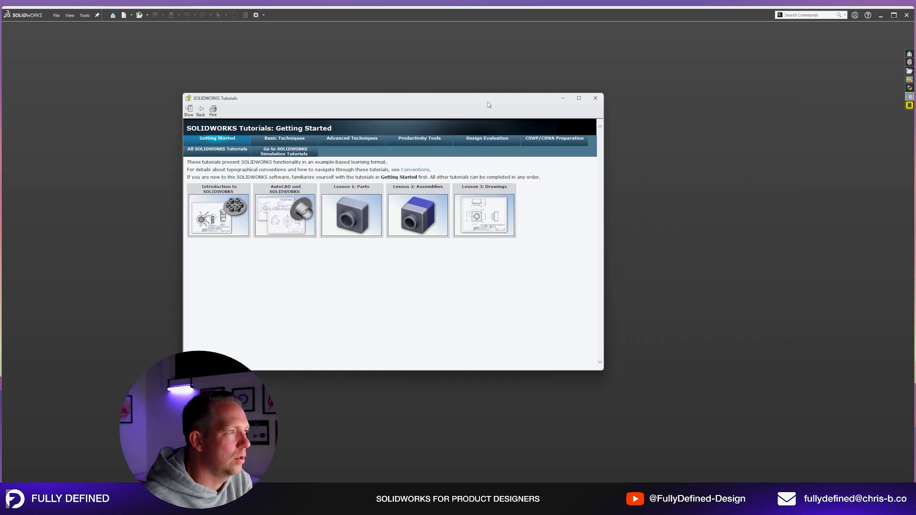
{"action": "left_click_drag", "start_coordinate": [488, 104], "coordinate": [613, 94]}
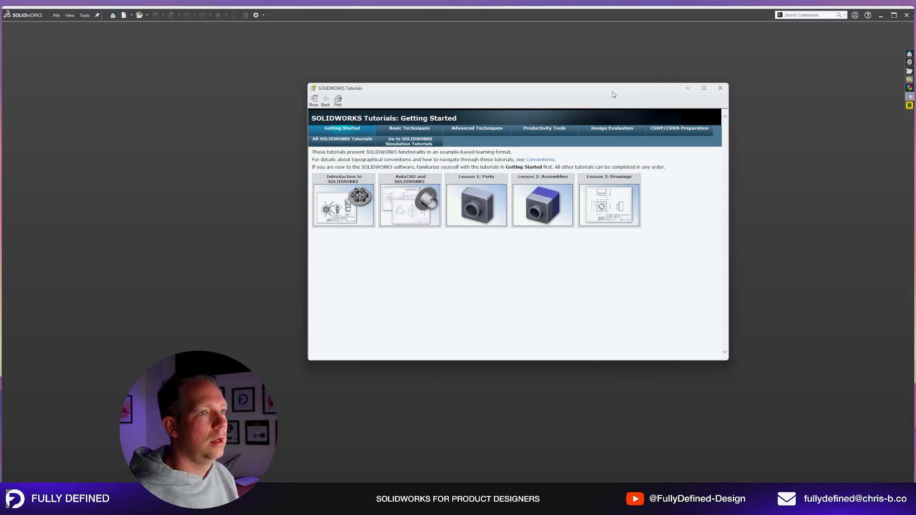
{"action": "left_click_drag", "start_coordinate": [915, 144], "coordinate": [628, 144]}
{"action": "left_click_drag", "start_coordinate": [582, 96], "coordinate": [772, 19]}
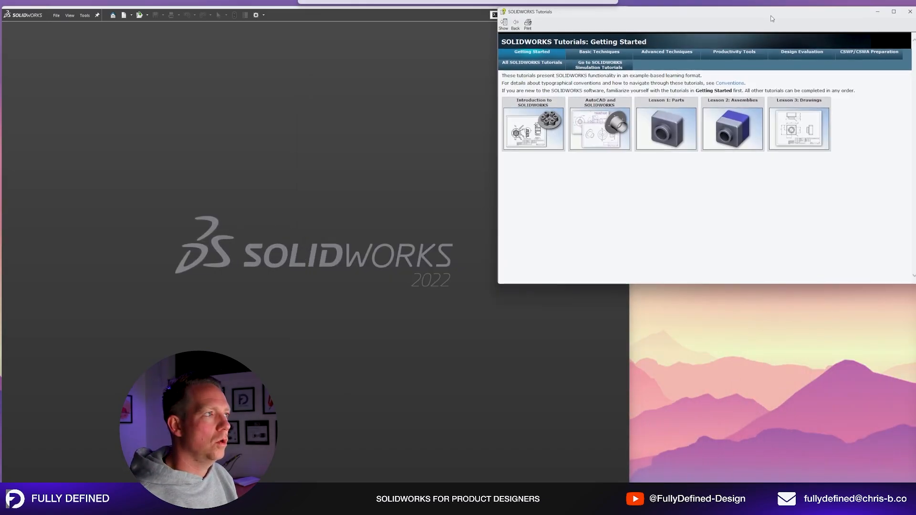
{"action": "left_click_drag", "start_coordinate": [498, 285], "coordinate": [631, 483]}
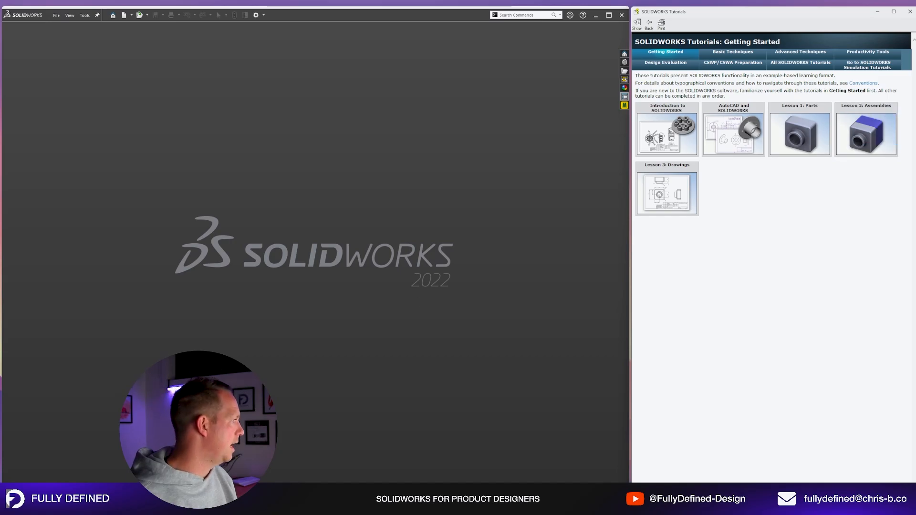
- Check the list of all tutorials, return to Getting Started, and open Lesson 1: Parts at the Creating and Saving a Part Document topic
{"action": "left_click", "coordinate": [798, 65]}
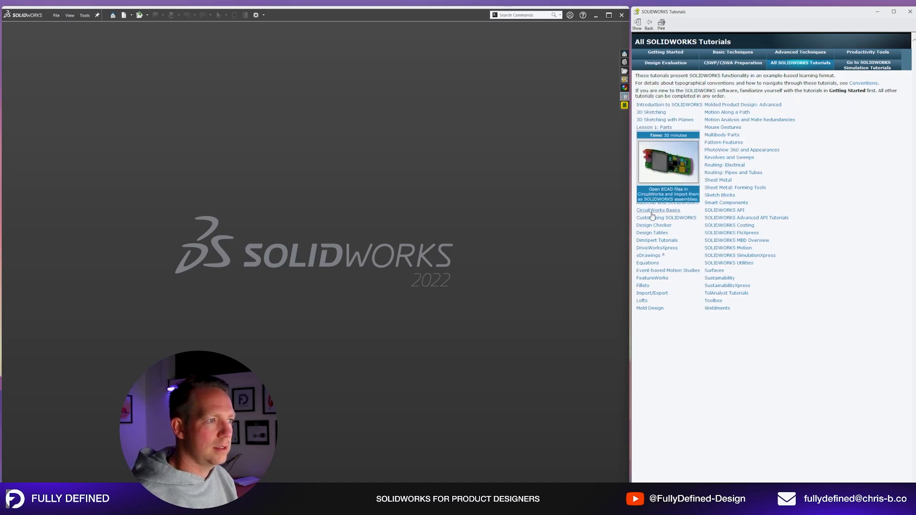
{"action": "left_click", "coordinate": [649, 24]}
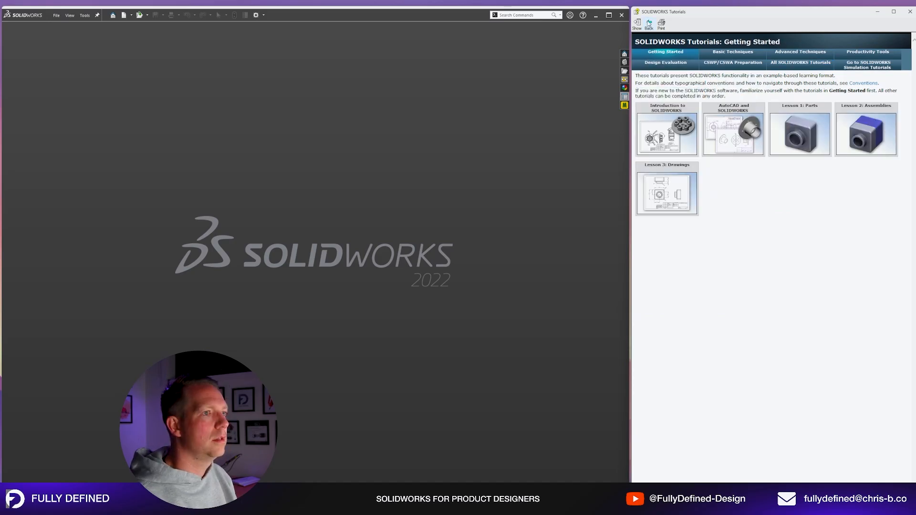
{"action": "left_click", "coordinate": [794, 130]}
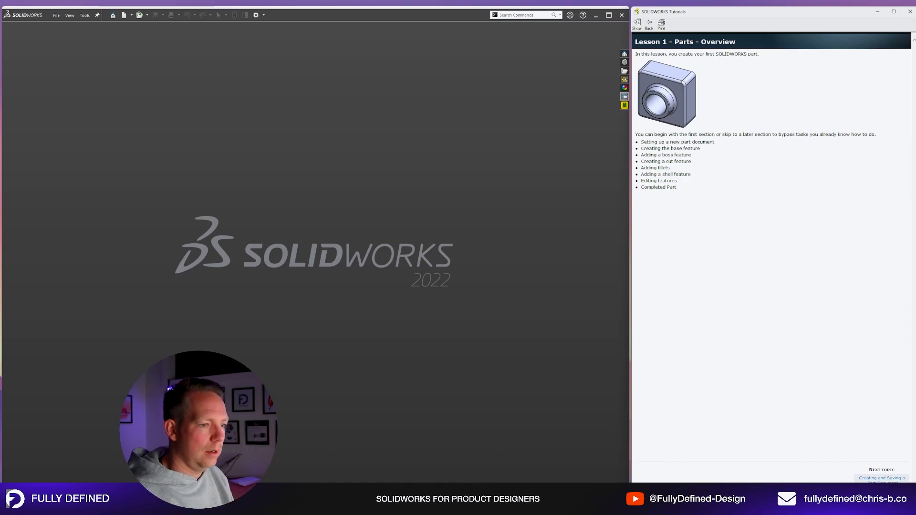
{"action": "left_click_drag", "start_coordinate": [801, 493], "coordinate": [801, 479]}
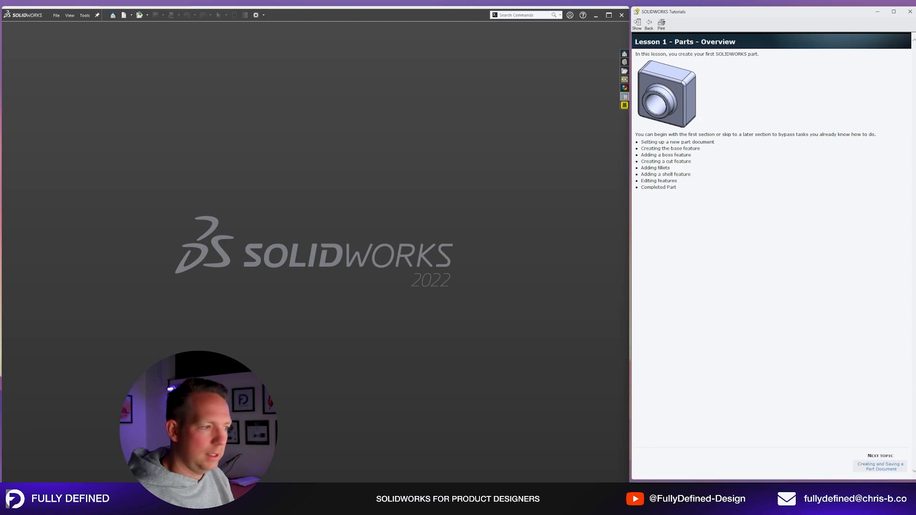
{"action": "left_click", "coordinate": [881, 466]}
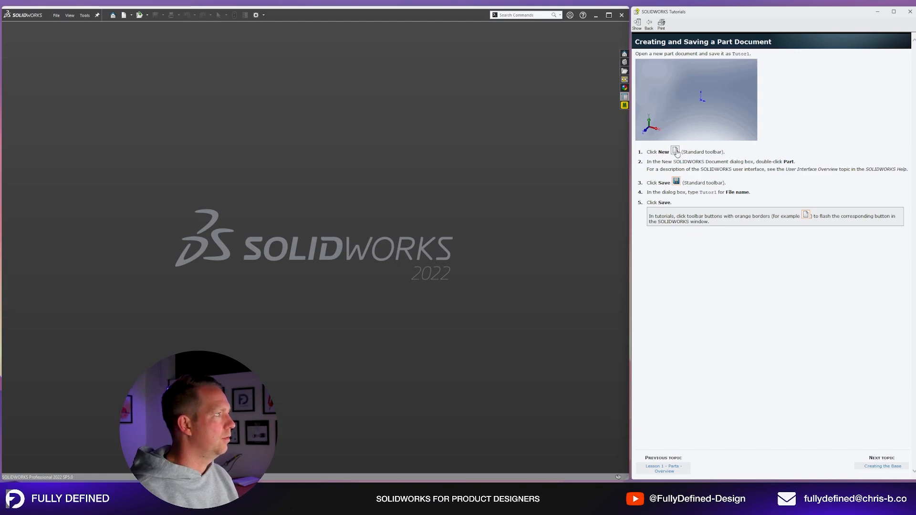
- Locate the New and Save commands with the tutorial's command icons, and create a new part document
{"action": "left_click", "coordinate": [676, 152]}
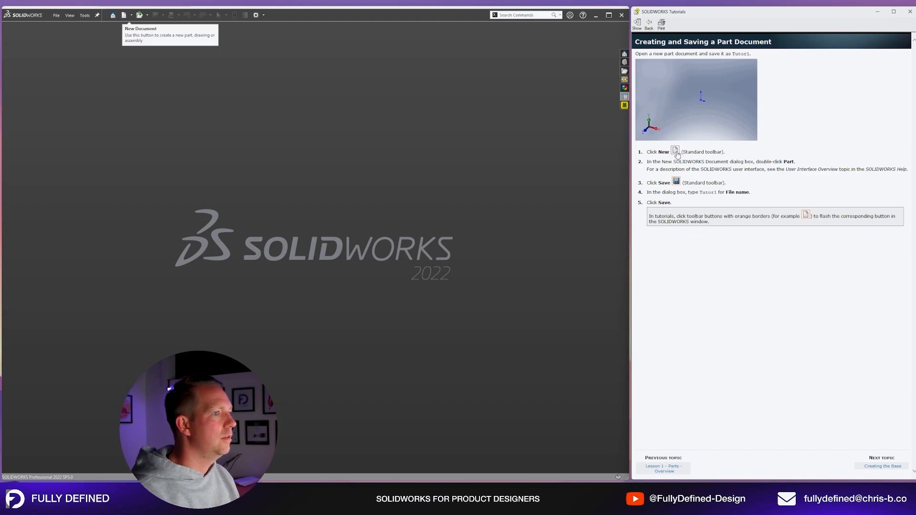
{"action": "left_click", "coordinate": [677, 181]}
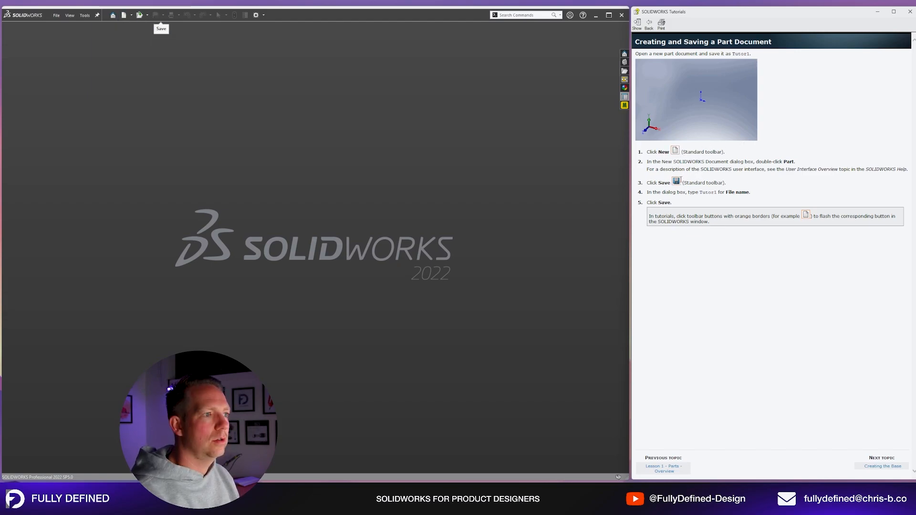
{"action": "left_click", "coordinate": [674, 152]}
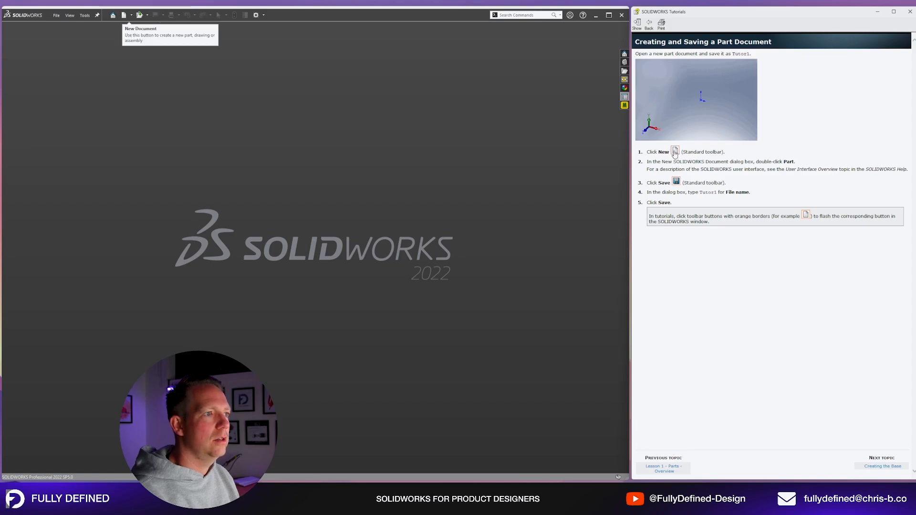
{"action": "left_click", "coordinate": [676, 184]}
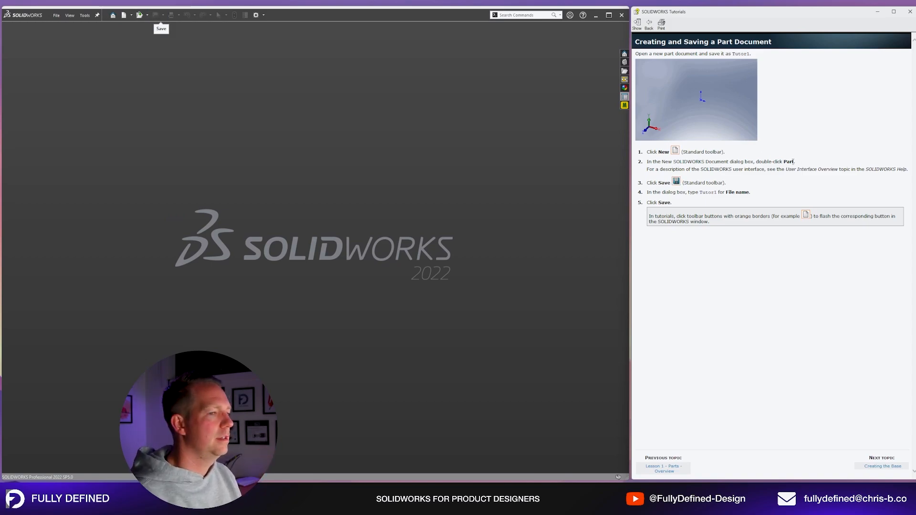
{"action": "left_click", "coordinate": [676, 151]}
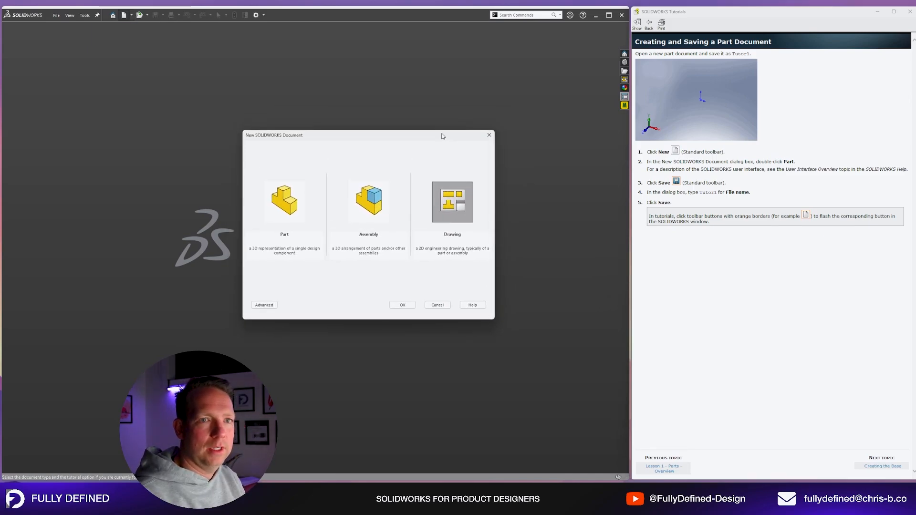
{"action": "left_click", "coordinate": [402, 306]}
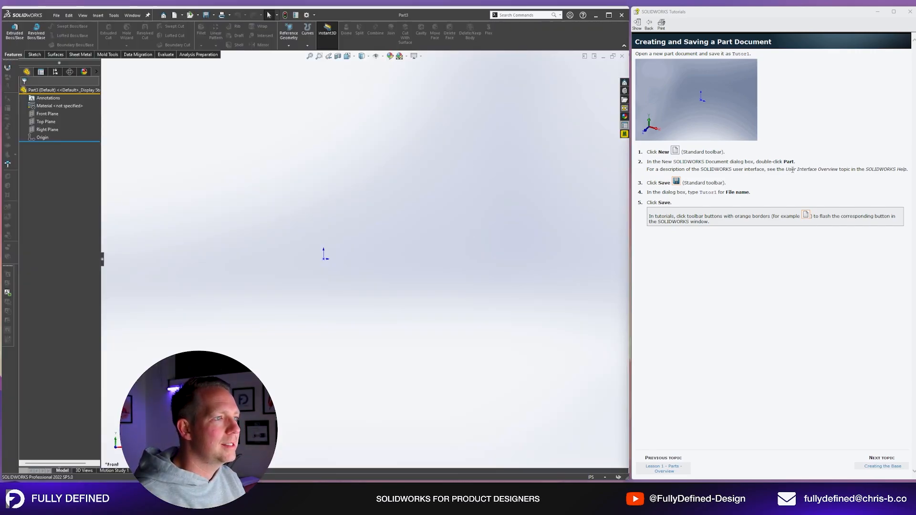
- Start saving the part and create a folder named SW Tutorials on the Desktop as the save location
{"action": "left_click", "coordinate": [206, 15]}
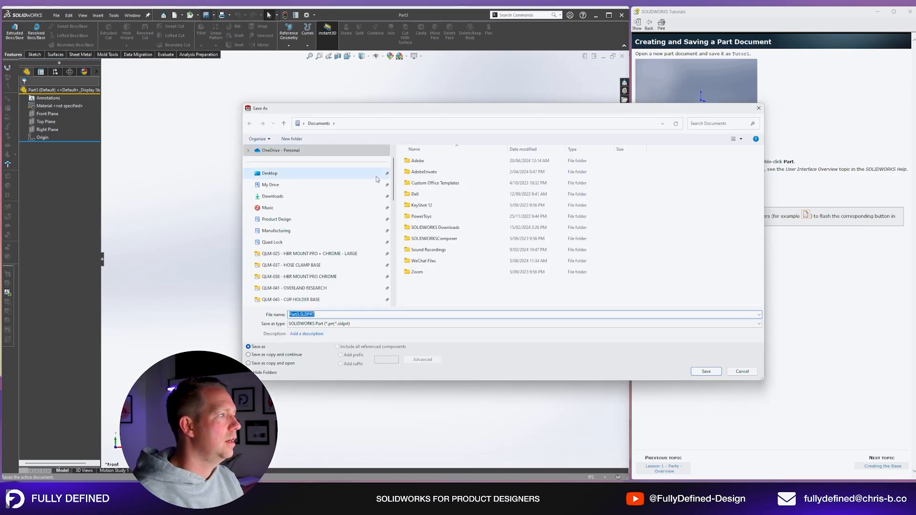
{"action": "scroll", "coordinate": [351, 213], "scroll_direction": "up", "scroll_amount": 1}
{"action": "left_click_drag", "start_coordinate": [447, 112], "coordinate": [326, 99]}
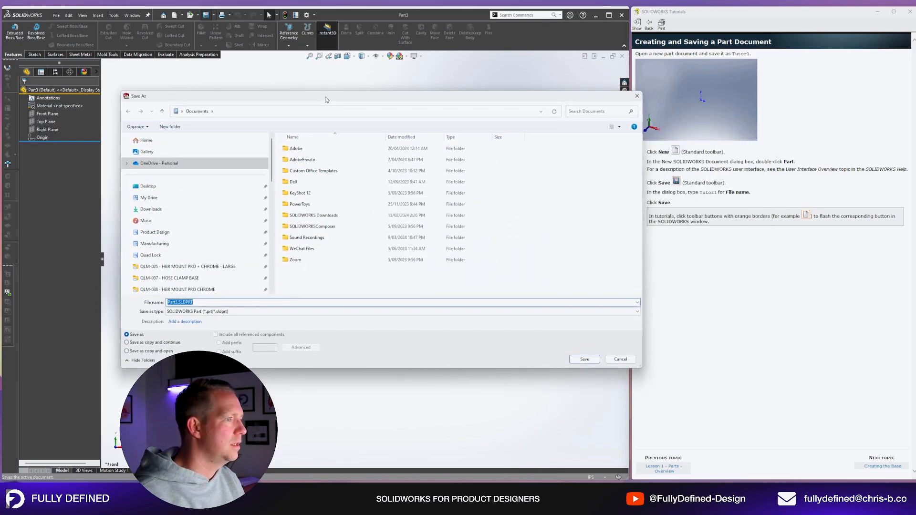
{"action": "left_click_drag", "start_coordinate": [643, 368], "coordinate": [584, 368]}
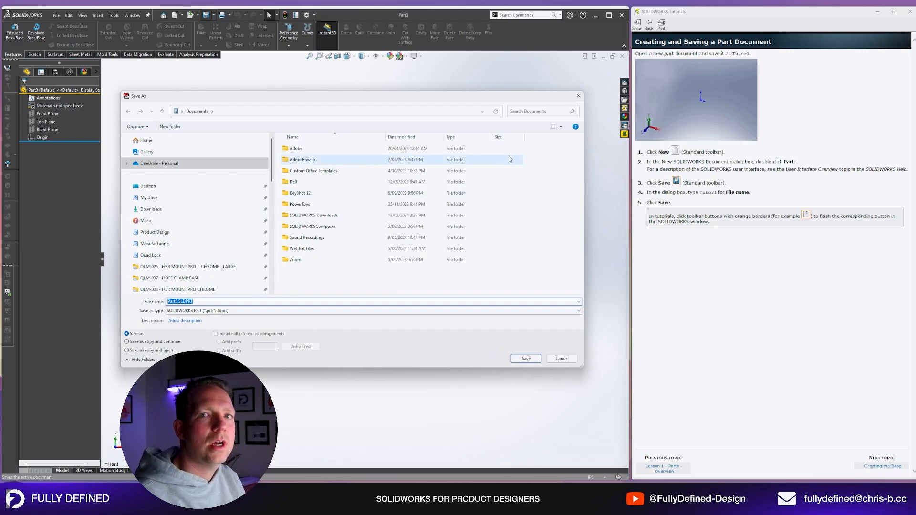
{"action": "left_click", "coordinate": [158, 187]}
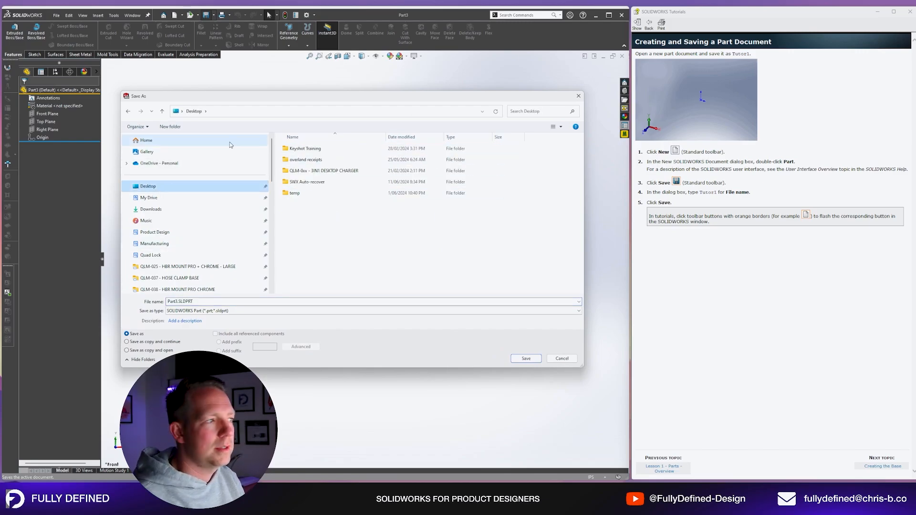
{"action": "right_click", "coordinate": [315, 223]}
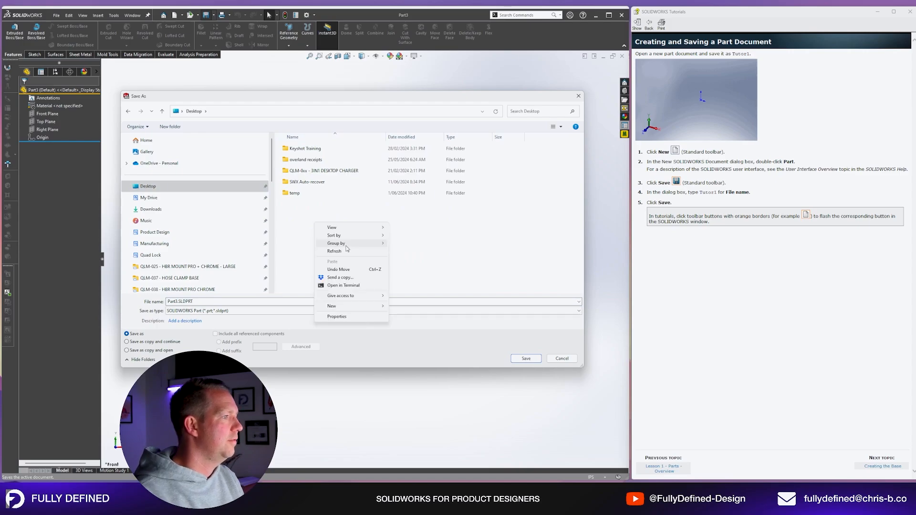
{"action": "mouse_move", "coordinate": [353, 306]}
{"action": "left_click", "coordinate": [405, 306]}
{"action": "type", "text": "SW Tutorials"}
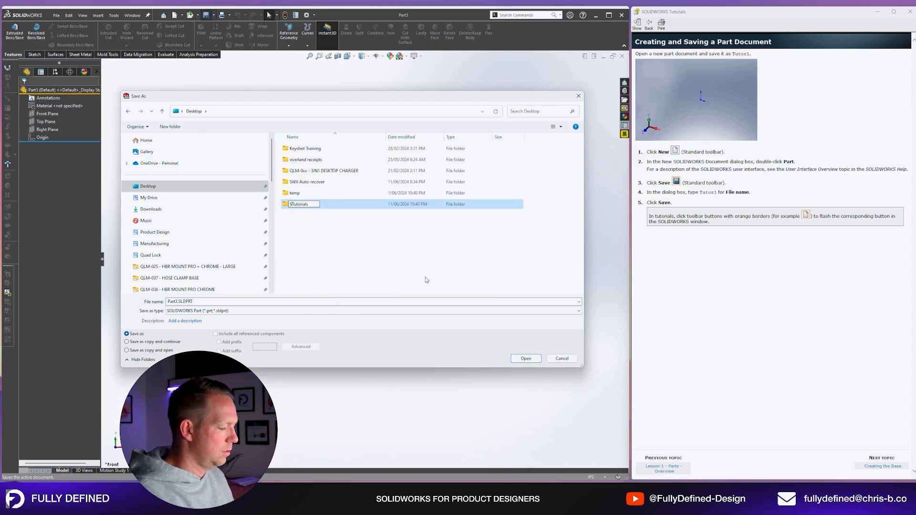
{"action": "key", "text": "Return"}
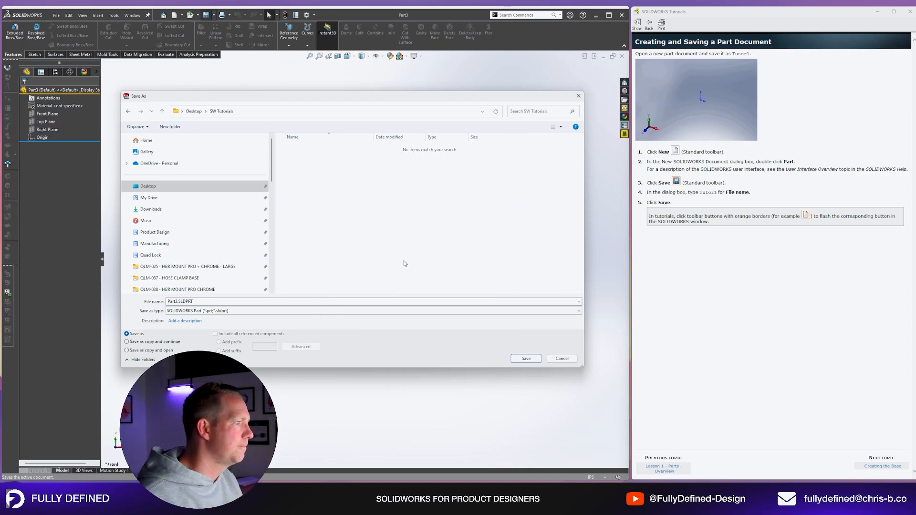
- Save the part as Tutor1 in the SW Tutorials folder
{"action": "left_click", "coordinate": [401, 301]}
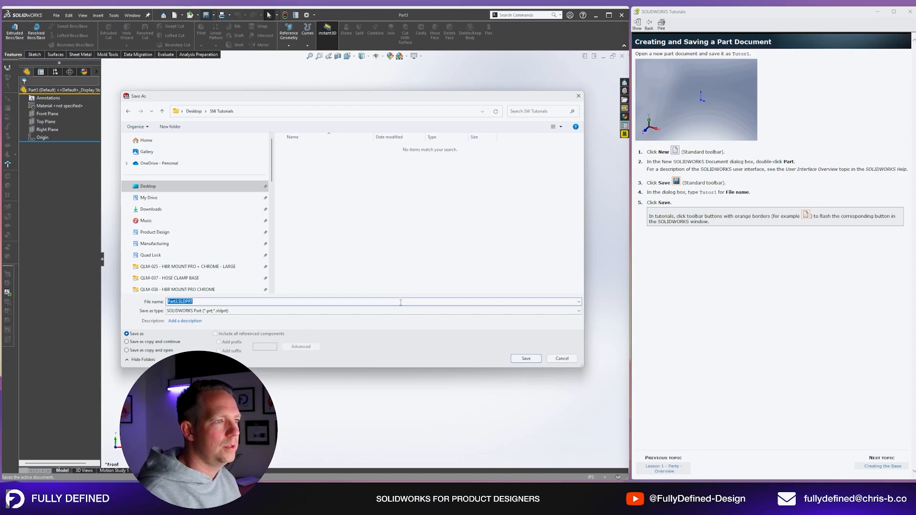
{"action": "type", "text": "Tutor1"}
{"action": "key", "text": "Return"}
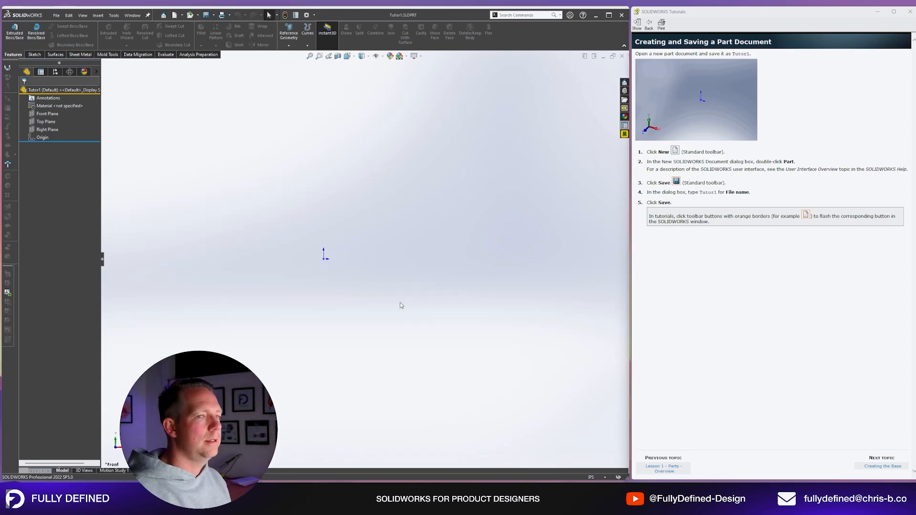
- Advance the tutorial to Sketching the Base and start an Extruded Boss/Base sketch on the Front Plane
{"action": "left_click", "coordinate": [882, 467]}
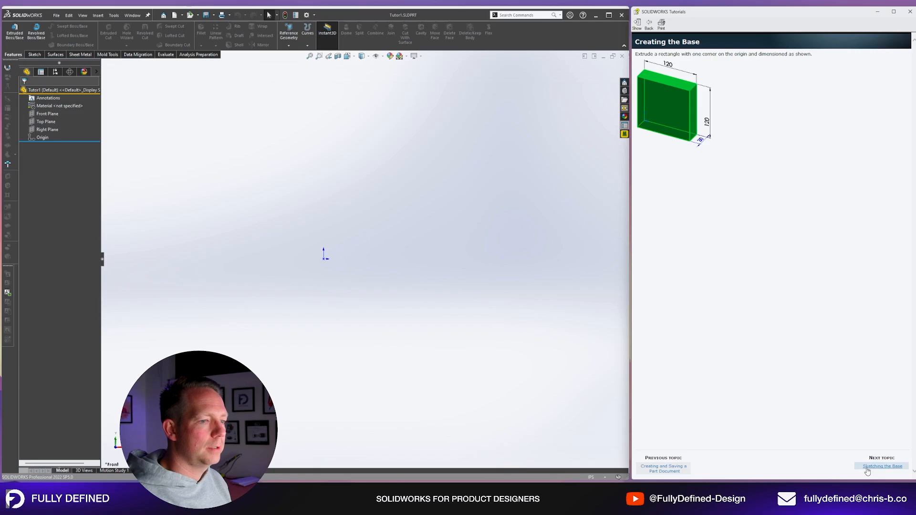
{"action": "left_click", "coordinate": [883, 466]}
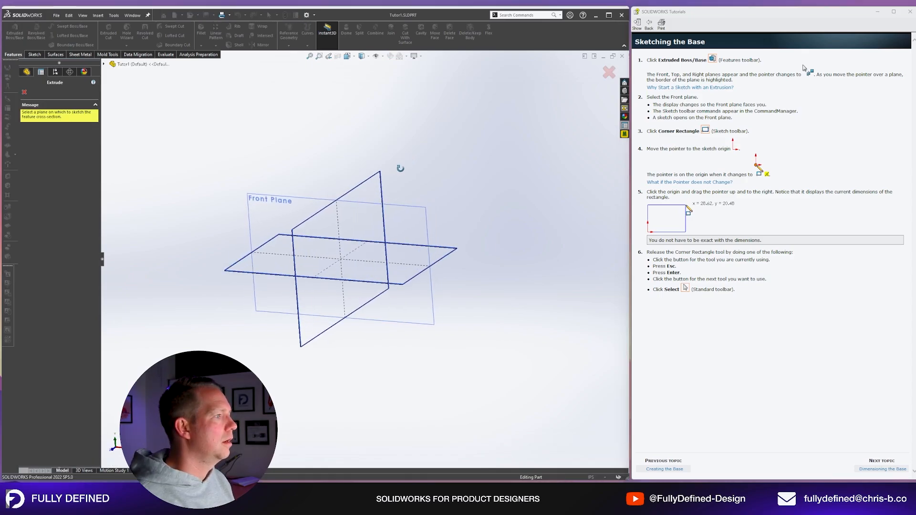
{"action": "mouse_move", "coordinate": [400, 168]}
{"action": "middle_mouse_down"}
{"action": "mouse_move", "coordinate": [409, 190]}
{"action": "mouse_move", "coordinate": [411, 173]}
{"action": "middle_mouse_up"}
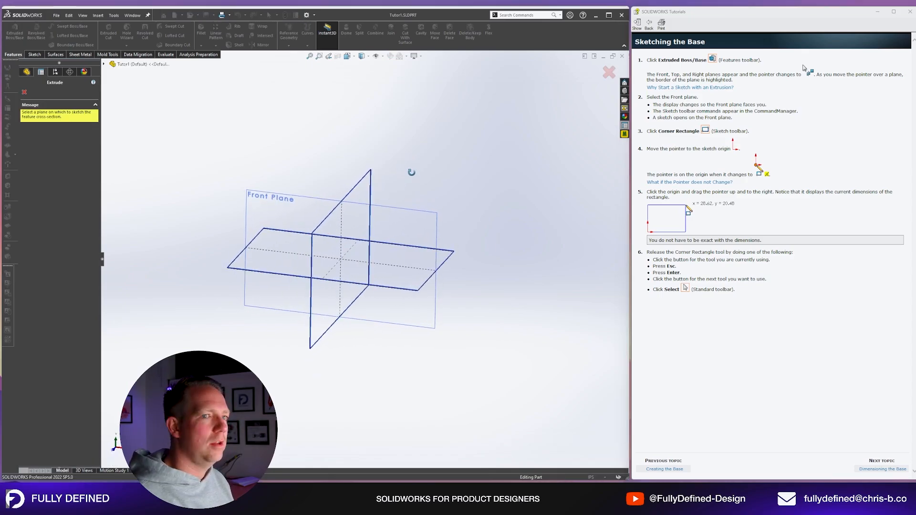
{"action": "scroll", "coordinate": [350, 219], "scroll_direction": "up", "scroll_amount": 1}
{"action": "scroll", "coordinate": [265, 269], "scroll_direction": "down", "scroll_amount": 3}
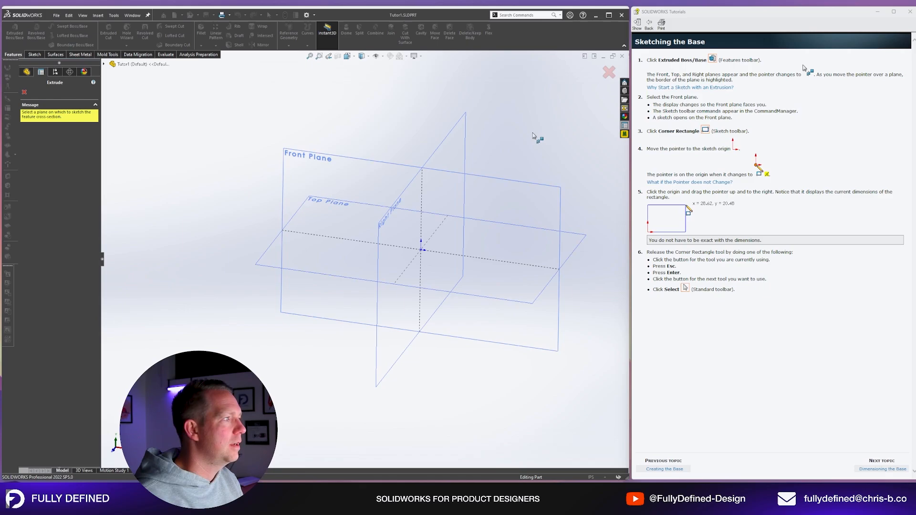
{"action": "left_click", "coordinate": [318, 158]}
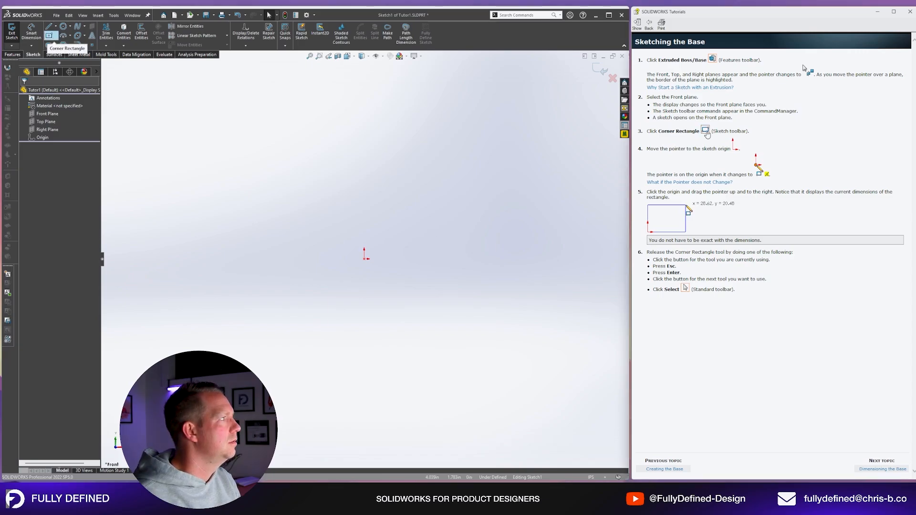
- Sketch a corner rectangle up and right from the origin, about 2 in wide and 1.6 in high, and release the tool
{"action": "left_click", "coordinate": [56, 36]}
{"action": "left_click", "coordinate": [61, 45]}
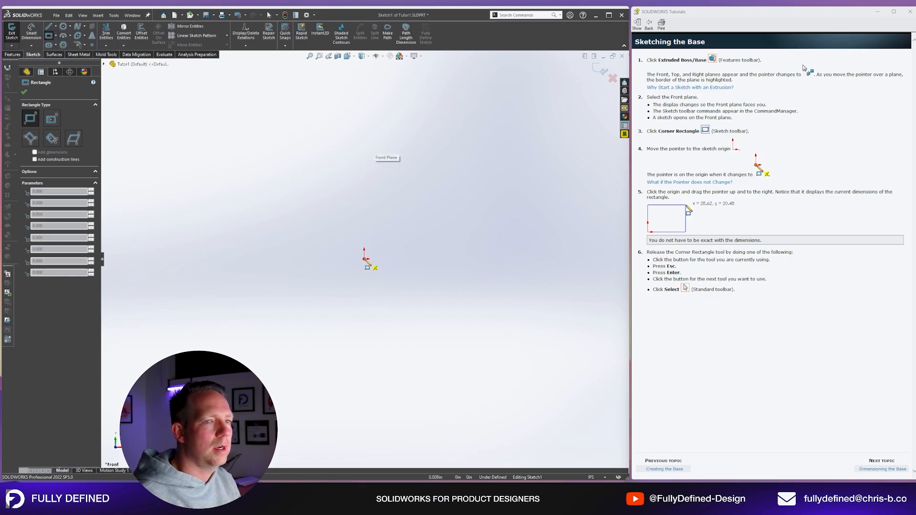
{"action": "left_click_drag", "start_coordinate": [366, 261], "coordinate": [495, 164]}
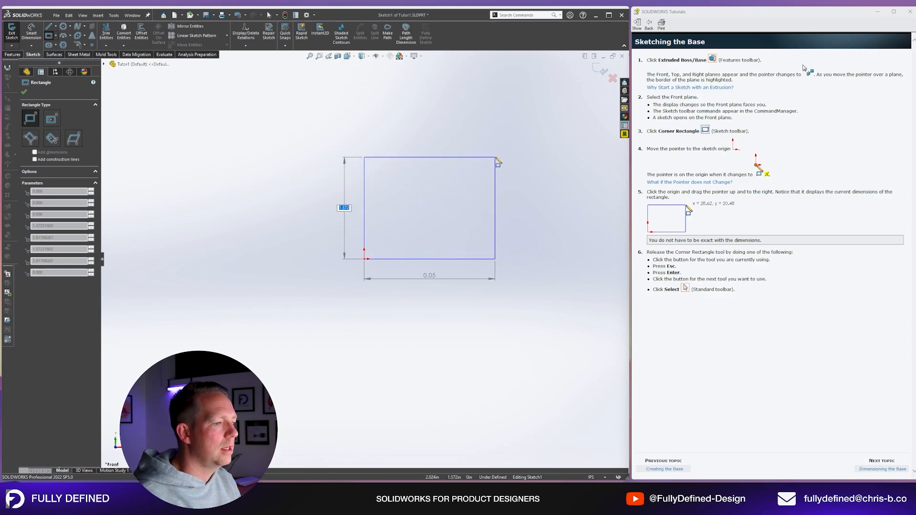
{"action": "left_click", "coordinate": [498, 156]}
{"action": "key", "text": "Escape"}
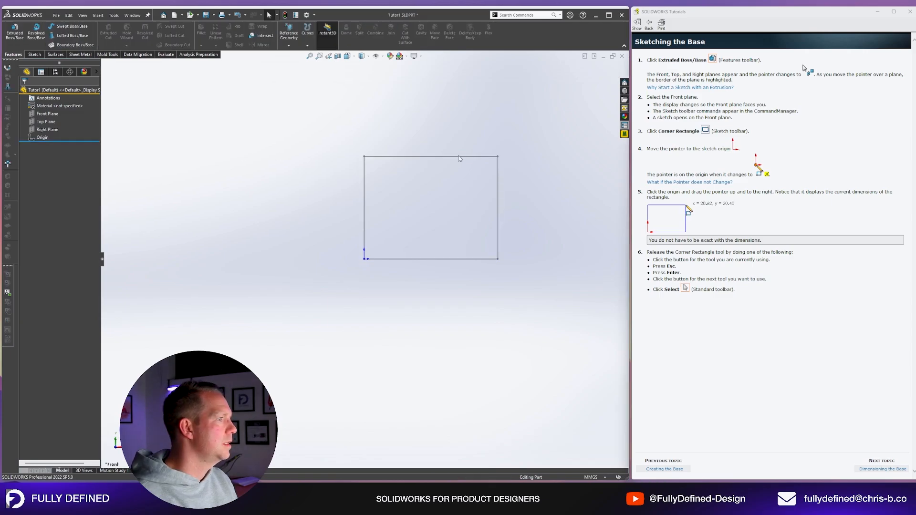
- Reopen the base sketch and redraw its corner rectangle up and right from the origin, about 52.5 mm wide and 36.1 mm high
{"action": "double_click", "coordinate": [457, 156]}
{"action": "scroll", "coordinate": [388, 308], "scroll_direction": "up", "scroll_amount": 5}
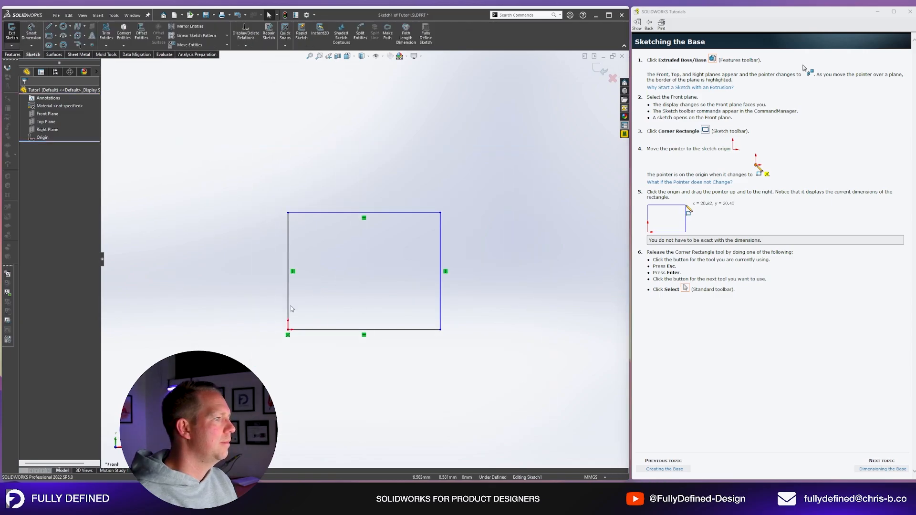
{"action": "scroll", "coordinate": [464, 270], "scroll_direction": "down", "scroll_amount": 2}
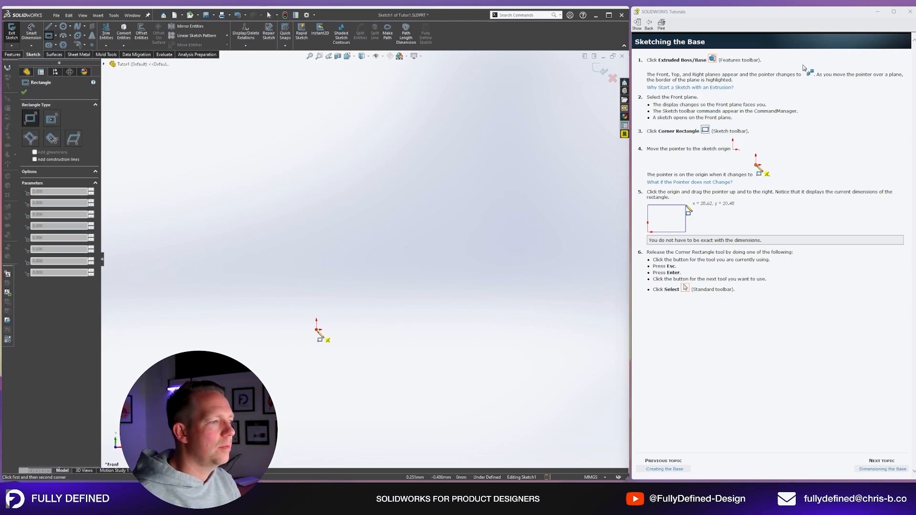
{"action": "left_click_drag", "start_coordinate": [317, 330], "coordinate": [501, 203]}
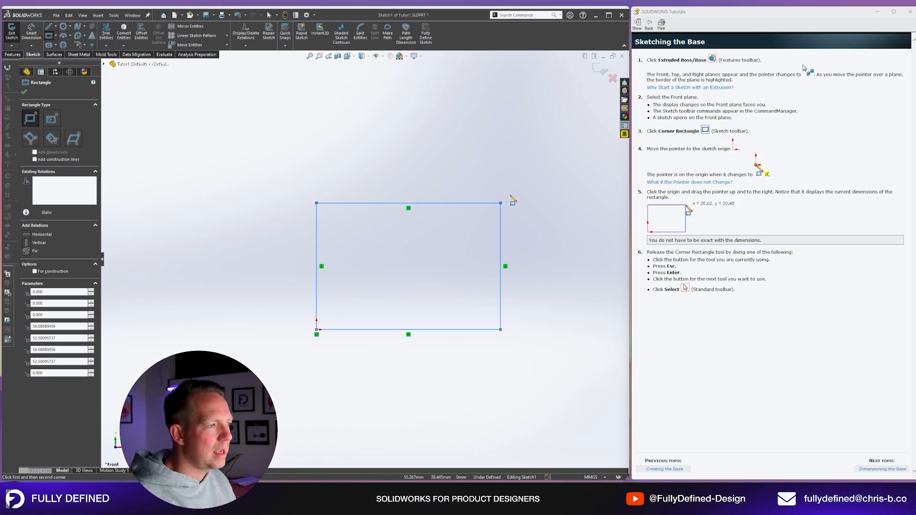
{"action": "key", "text": "Escape"}
- Advance the tutorial to Dimensioning the Base, inspect the rectangle's relations and read the topic What Does Constrain Mean?
{"action": "left_click", "coordinate": [882, 469]}
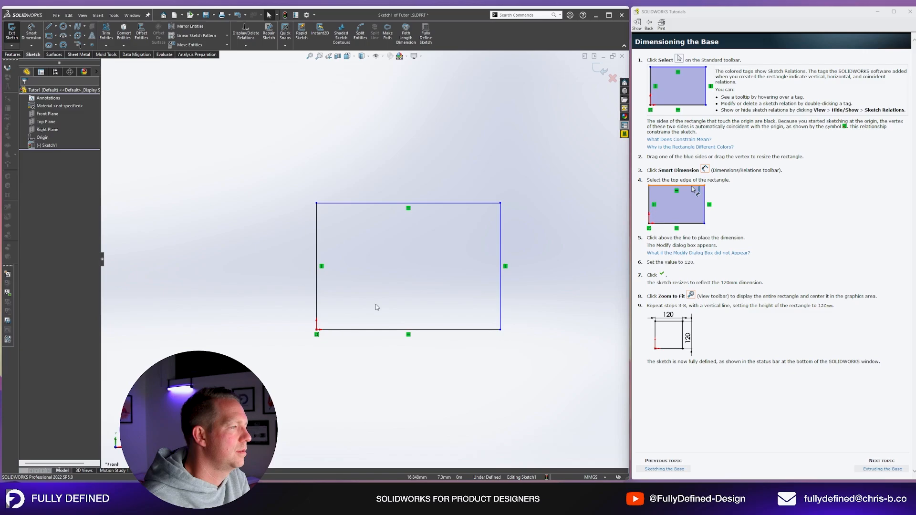
{"action": "scroll", "coordinate": [483, 292], "scroll_direction": "down", "scroll_amount": 1}
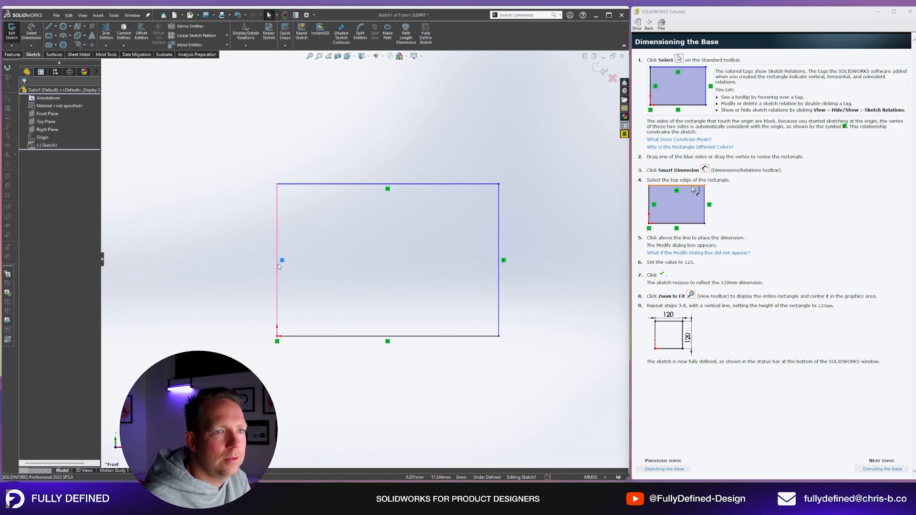
{"action": "left_click", "coordinate": [387, 190]}
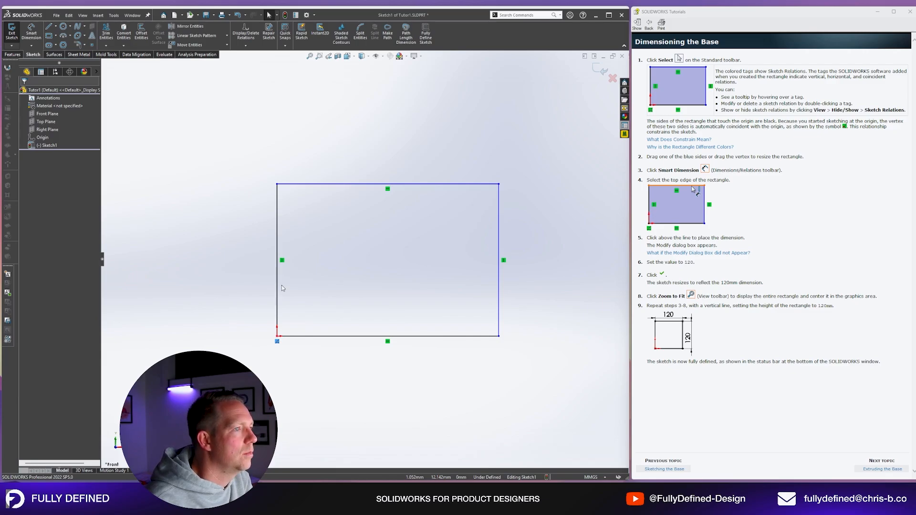
{"action": "left_click", "coordinate": [671, 140]}
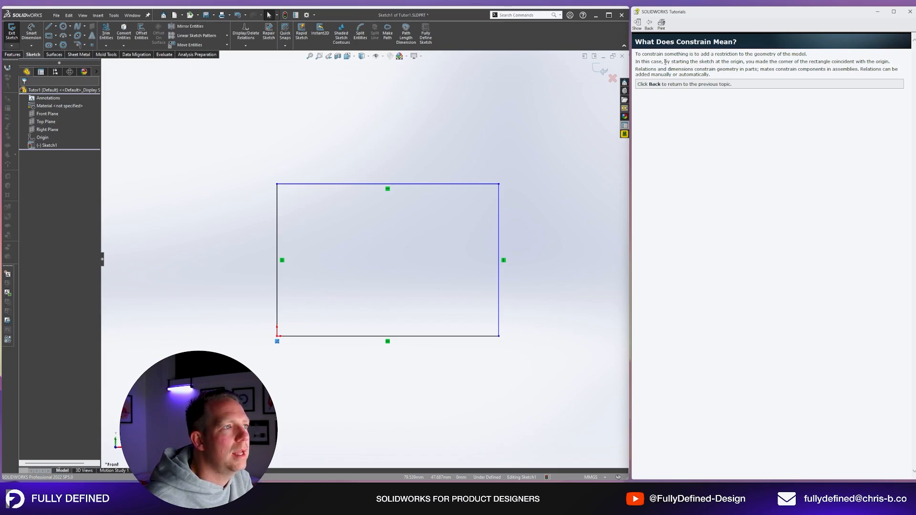
{"action": "left_click", "coordinate": [649, 23]}
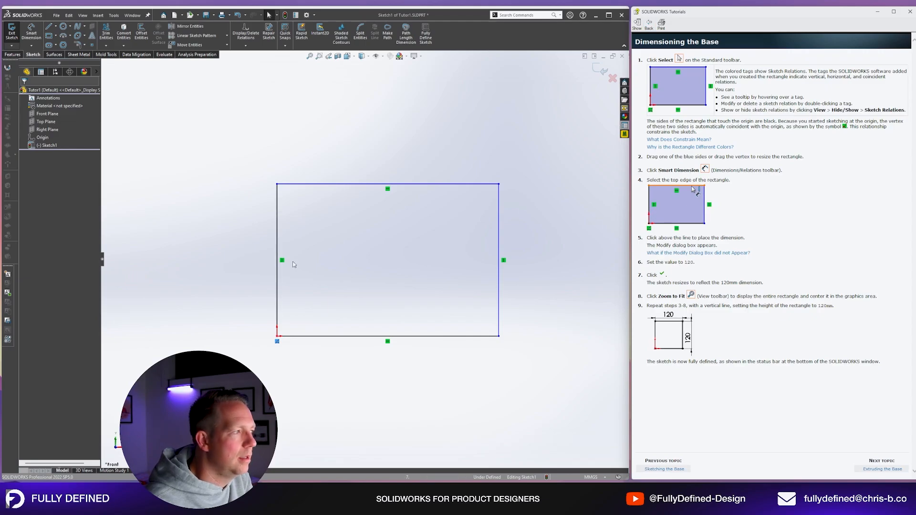
- Resize the rectangle freehand by its upper corner points, making it about 48.8 mm wide
{"action": "left_click", "coordinate": [271, 280]}
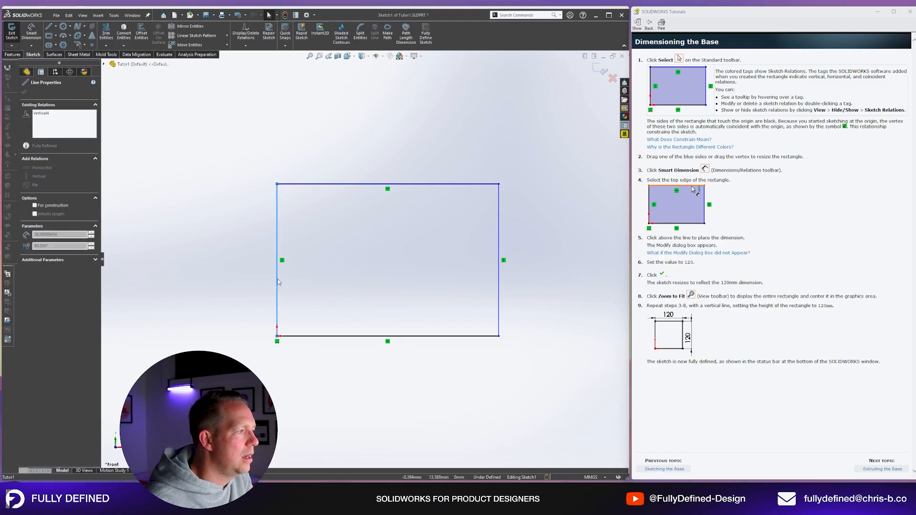
{"action": "left_click", "coordinate": [204, 235]}
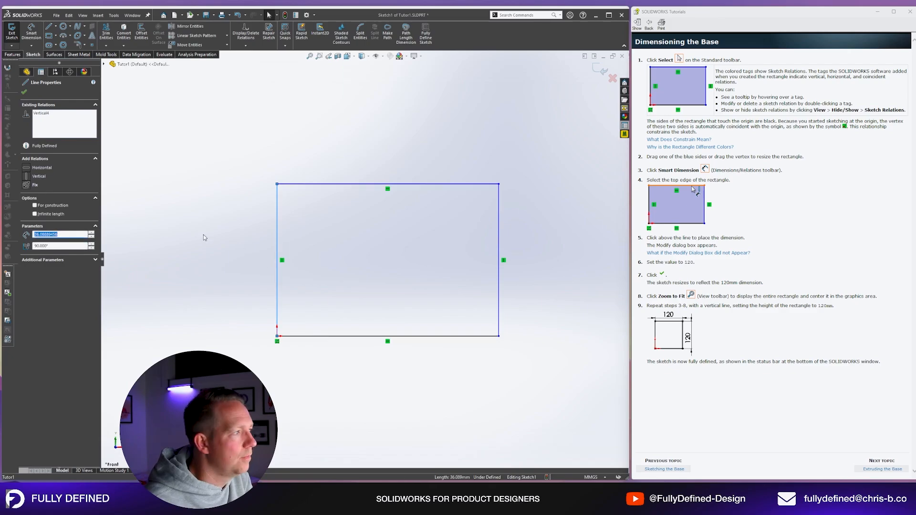
{"action": "left_click_drag", "start_coordinate": [277, 183], "coordinate": [298, 204]}
{"action": "left_click", "coordinate": [224, 262]}
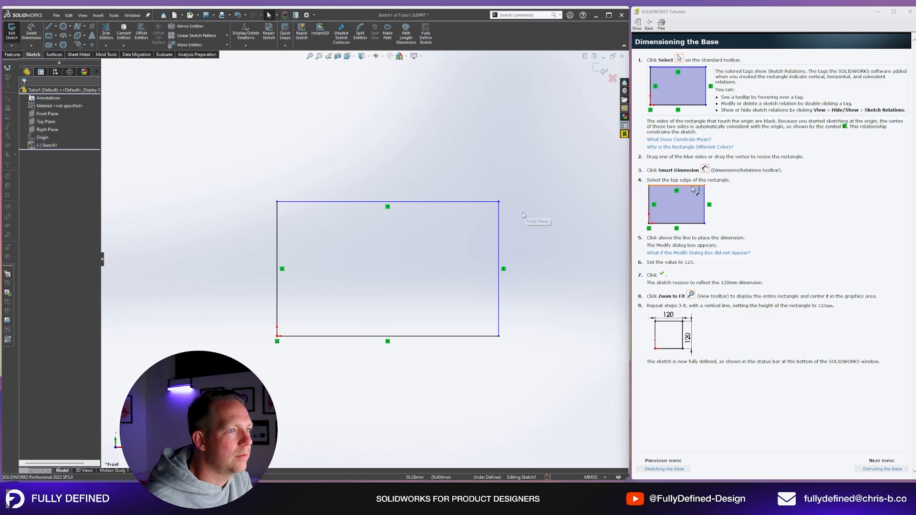
{"action": "left_click_drag", "start_coordinate": [499, 201], "coordinate": [483, 164]}
{"action": "left_click", "coordinate": [367, 128]}
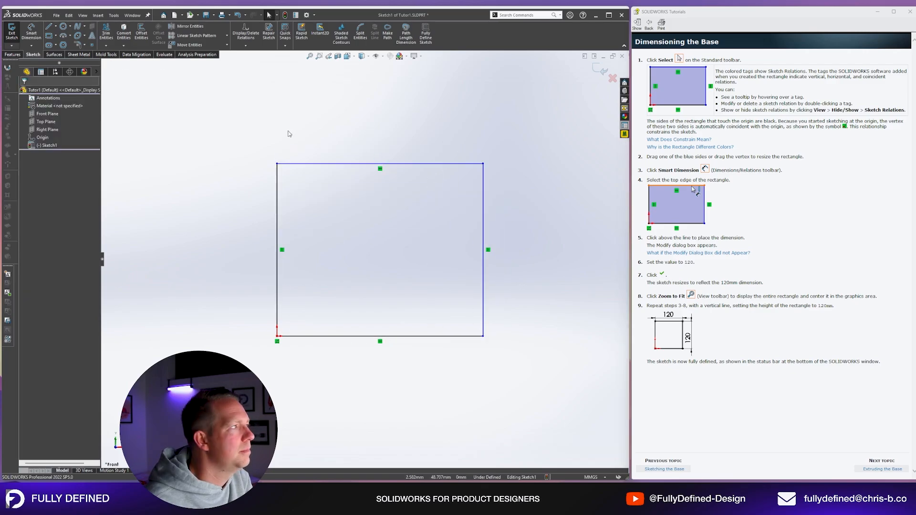
- Add a Smart Dimension of 120 mm to the rectangle's top edge, placed above it
{"action": "key", "text": "d"}
{"action": "left_click", "coordinate": [392, 164]}
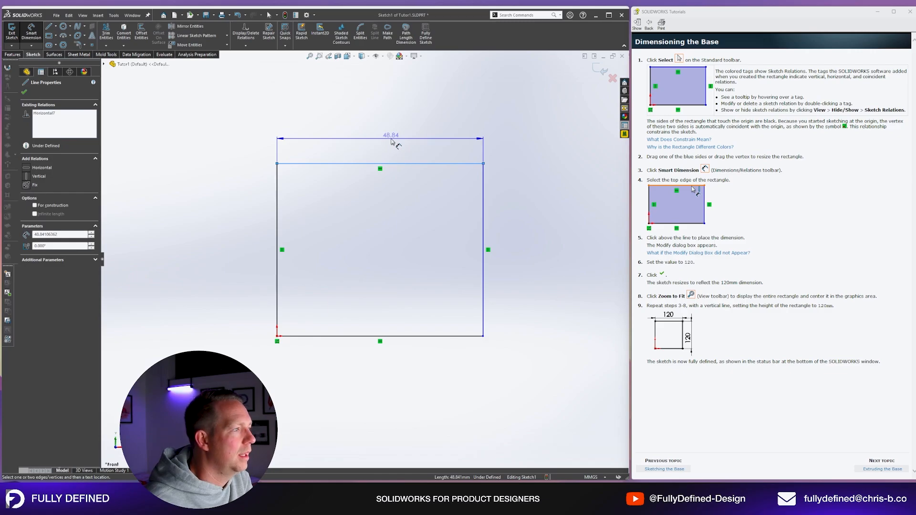
{"action": "left_click", "coordinate": [389, 135]}
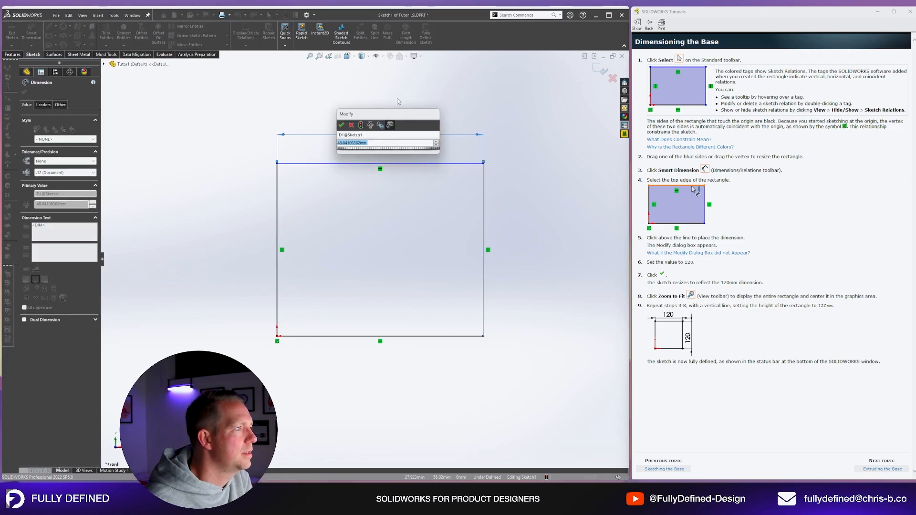
{"action": "type", "text": "120"}
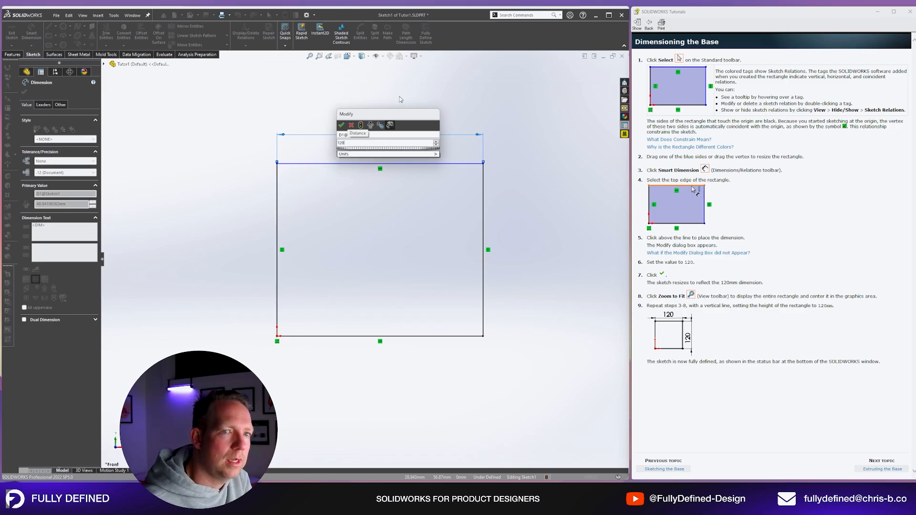
{"action": "key", "text": "Return"}
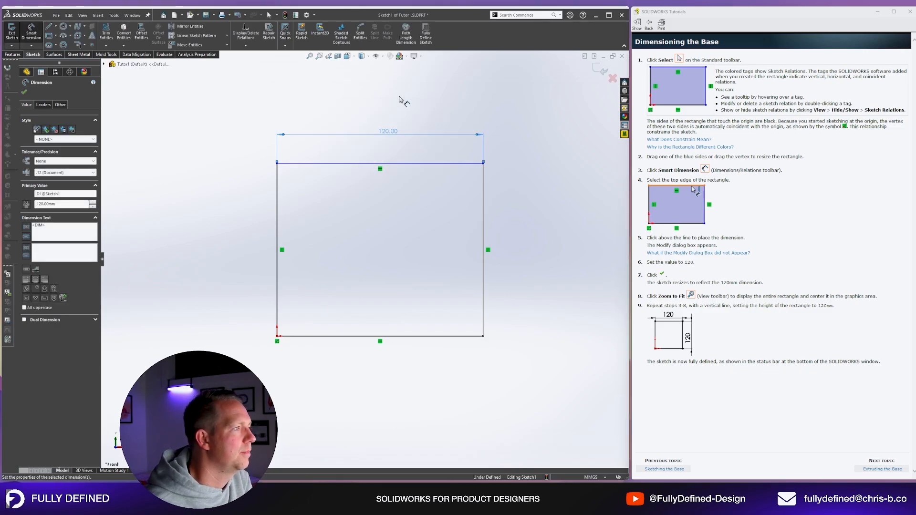
{"action": "left_click", "coordinate": [400, 100]}
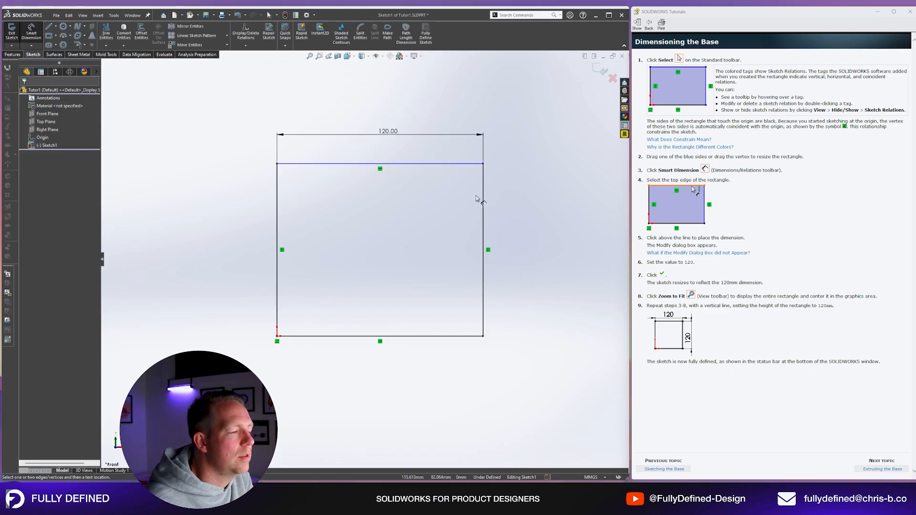
- Dimension the rectangle's right edge at 120 mm and move that dimension slightly farther out from the edge
{"action": "left_click", "coordinate": [484, 264]}
{"action": "left_click", "coordinate": [515, 253]}
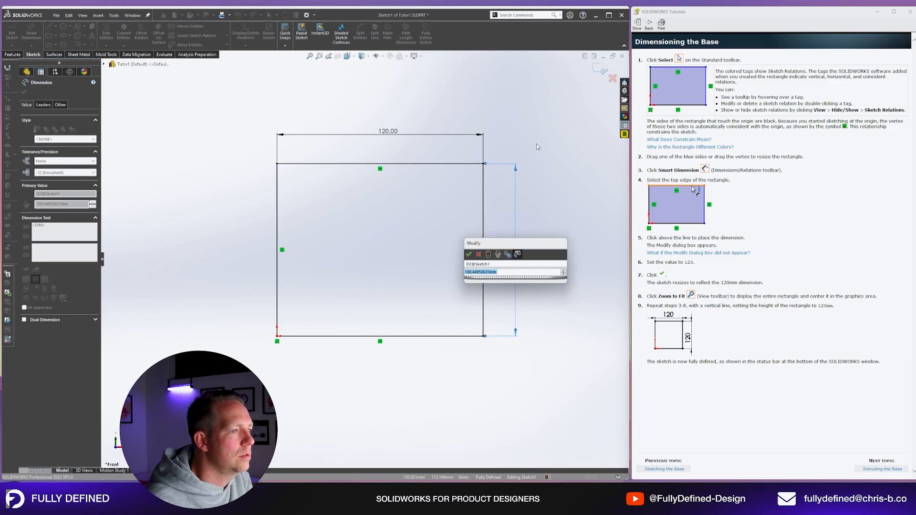
{"action": "type", "text": "120"}
{"action": "key", "text": "Return"}
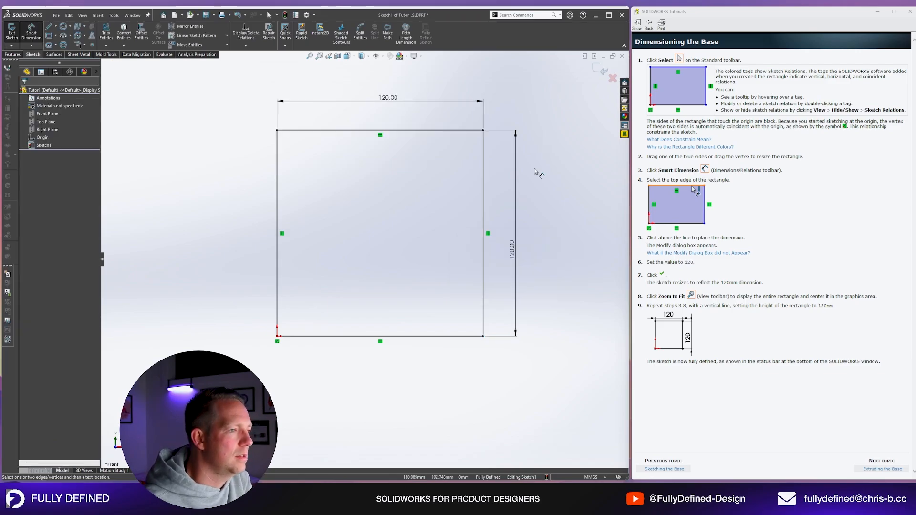
{"action": "left_click_drag", "start_coordinate": [514, 252], "coordinate": [525, 233]}
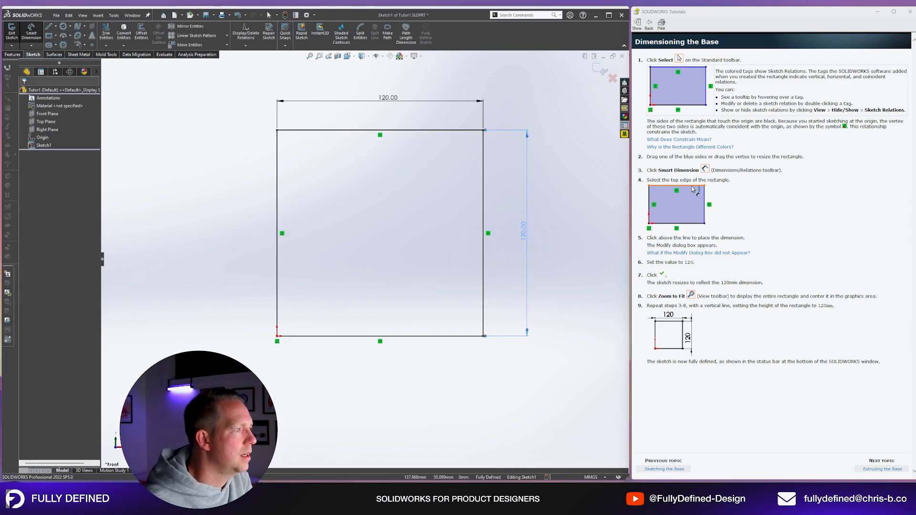
{"action": "left_click", "coordinate": [503, 161]}
{"action": "key", "text": "f"}
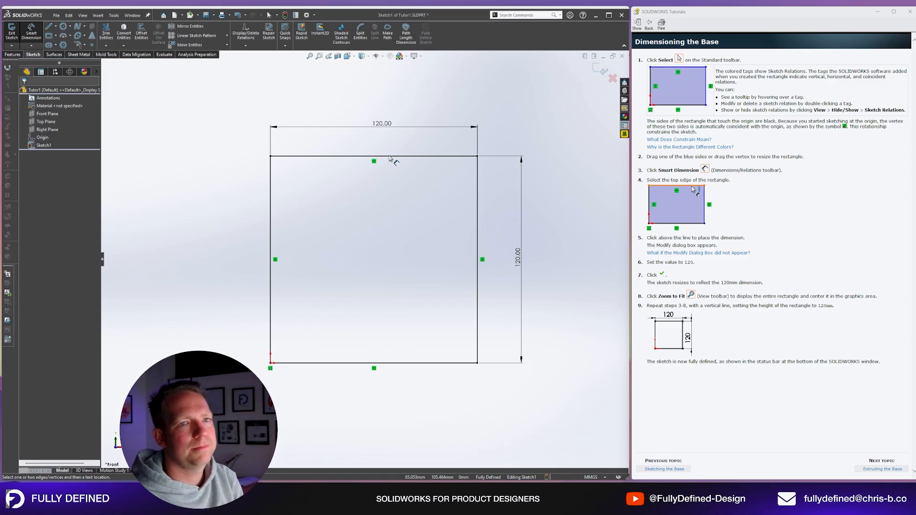
- Leave the dimension tool and delete the vertical 120 mm dimension beside the rectangle
{"action": "key", "text": "Escape"}
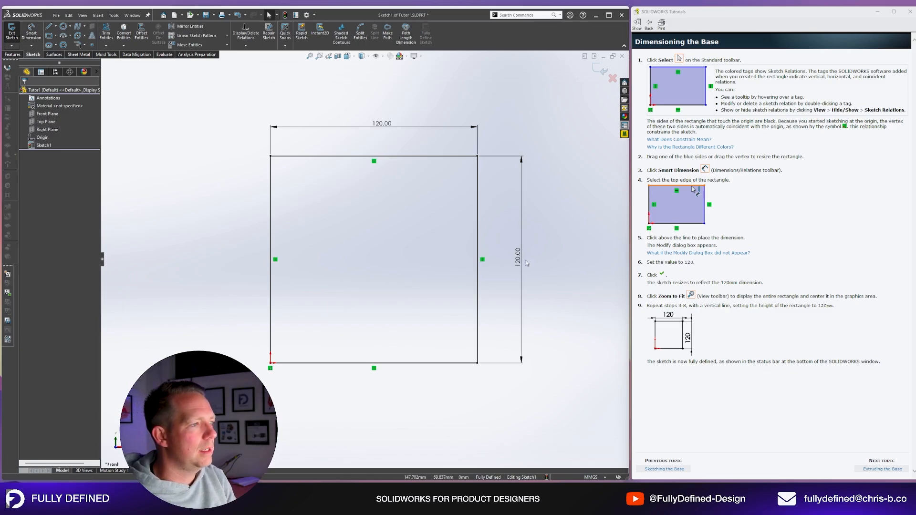
{"action": "left_click", "coordinate": [526, 259]}
{"action": "key", "text": "Delete"}
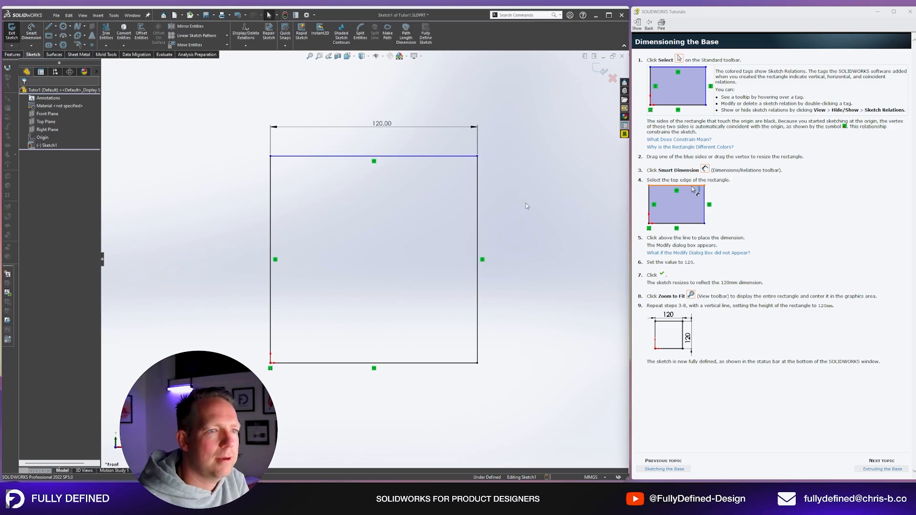
- Add an Equal relation between the rectangle's right edge and top edge
{"action": "left_click", "coordinate": [478, 193]}
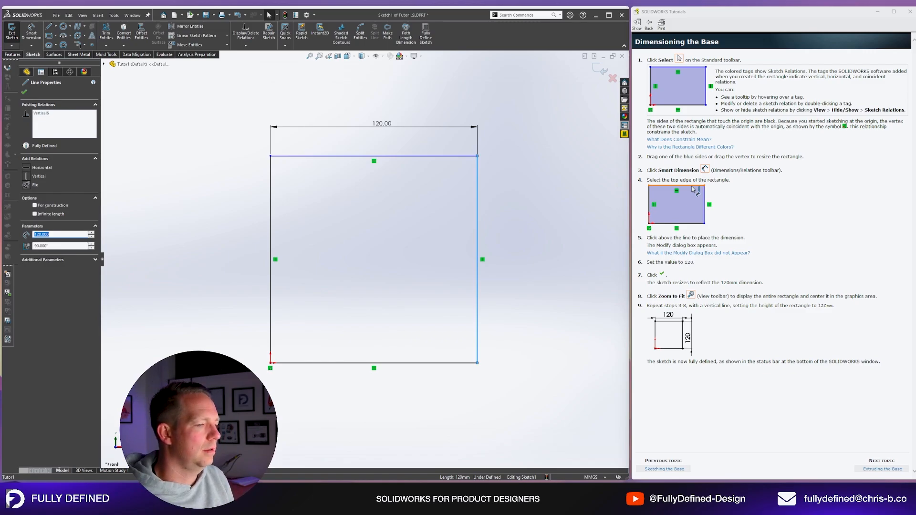
{"action": "left_click", "coordinate": [477, 226]}
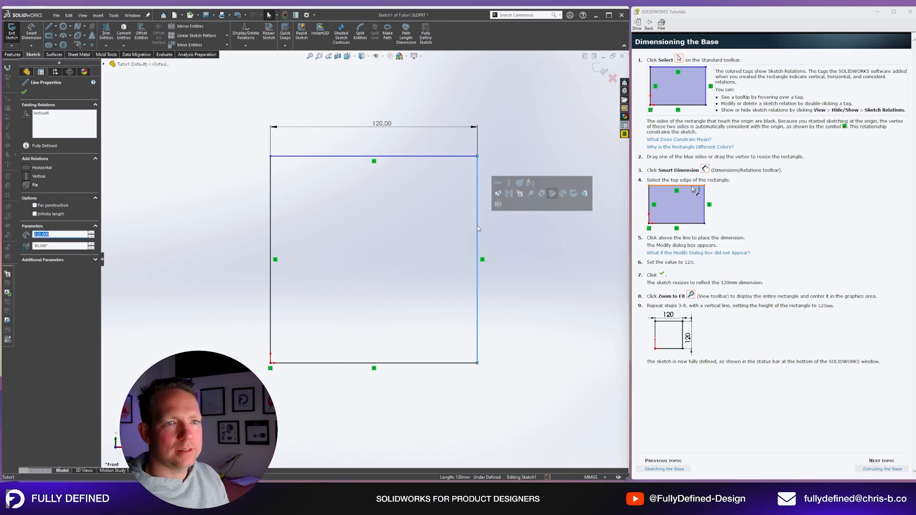
{"action": "key", "text": "ctrl"}
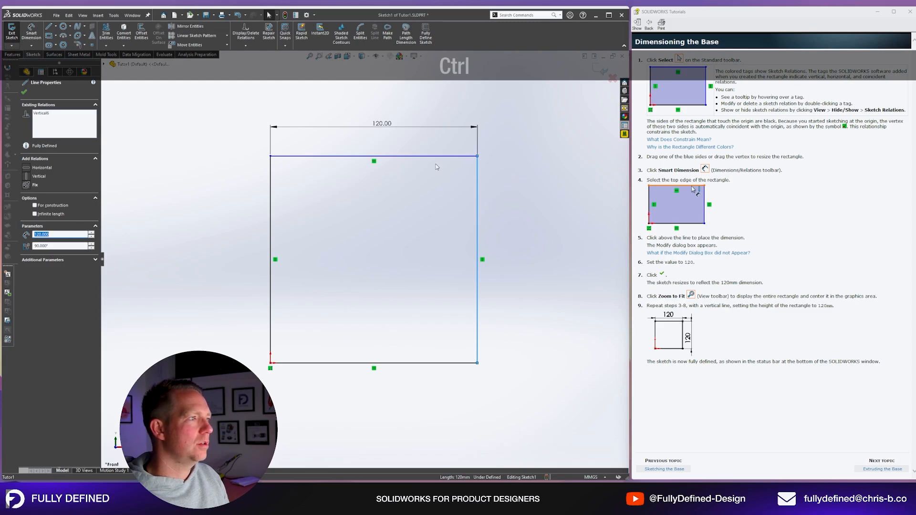
{"action": "left_click", "coordinate": [431, 156], "text": "ctrl"}
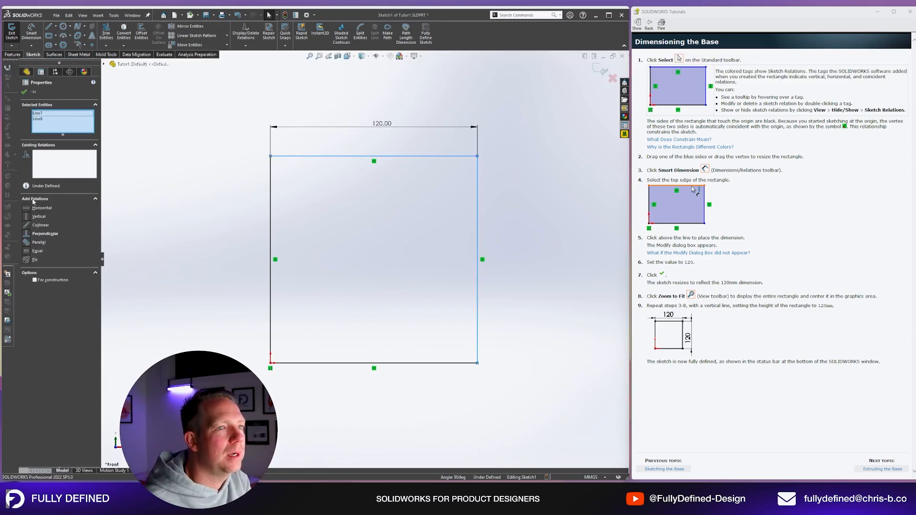
{"action": "left_click", "coordinate": [37, 251]}
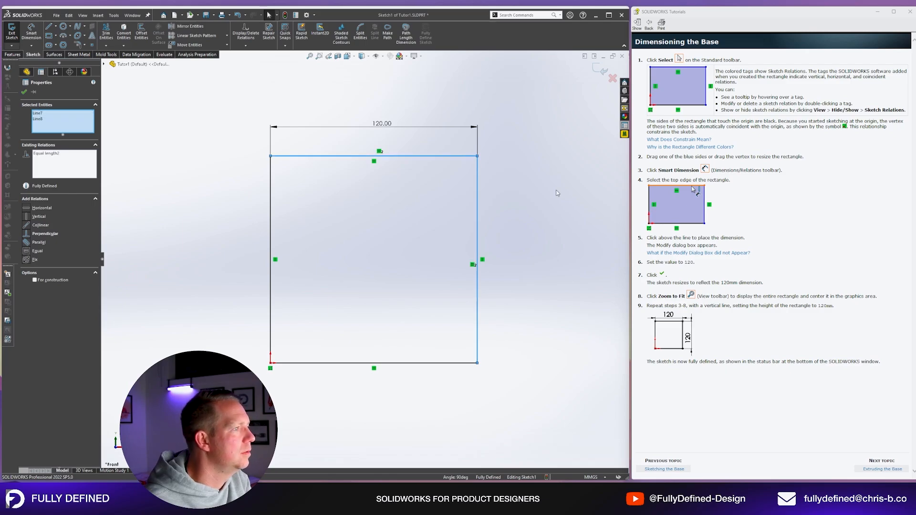
{"action": "left_click", "coordinate": [575, 182]}
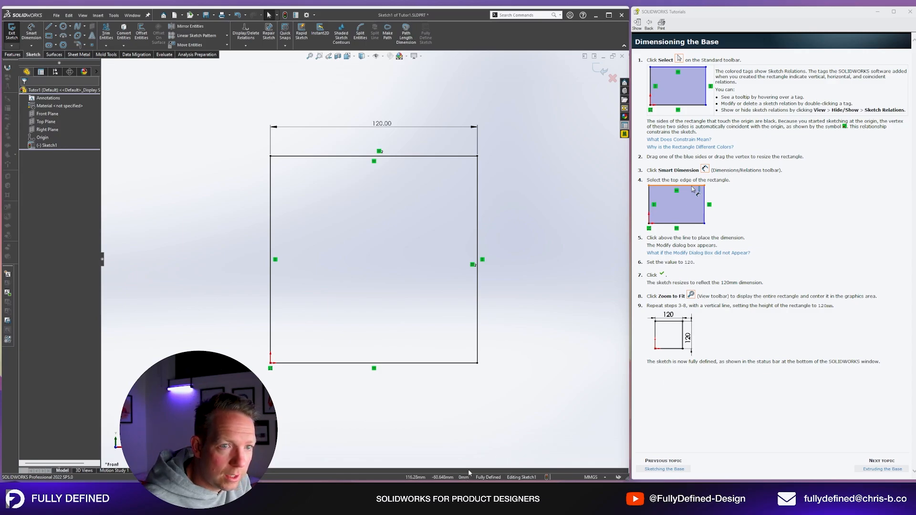
- Advance the tutorial to Extruding the Base and exit the rectangle sketch
{"action": "left_click", "coordinate": [876, 469]}
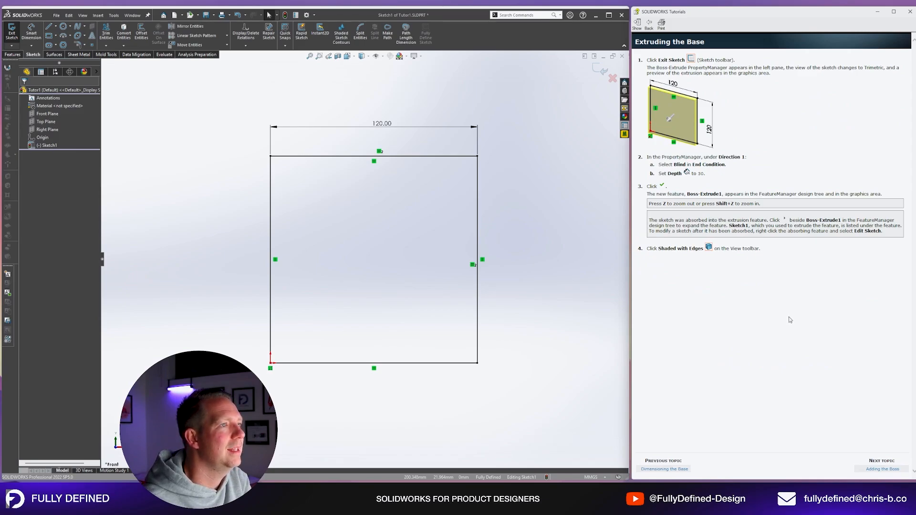
{"action": "left_click", "coordinate": [597, 70]}
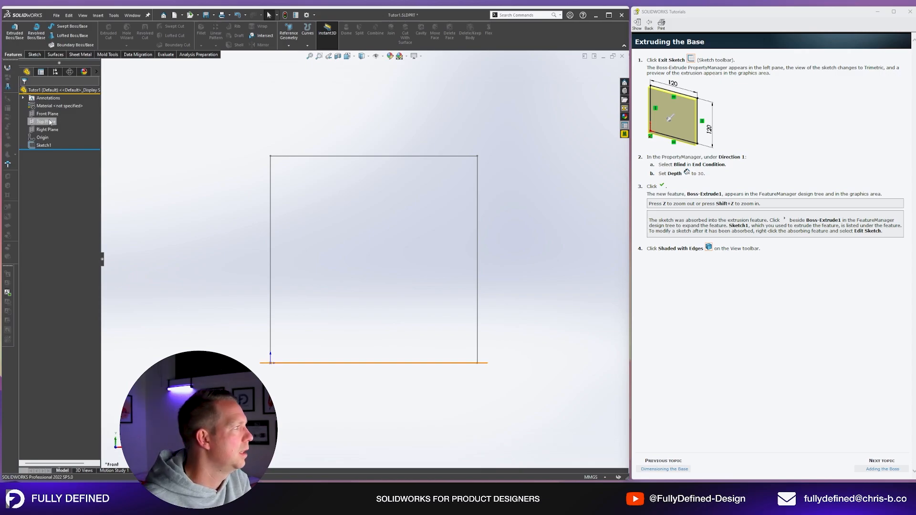
- Extrude the square base sketch with a Blind end condition and a depth of 30 mm, and save the part
{"action": "left_click", "coordinate": [43, 145]}
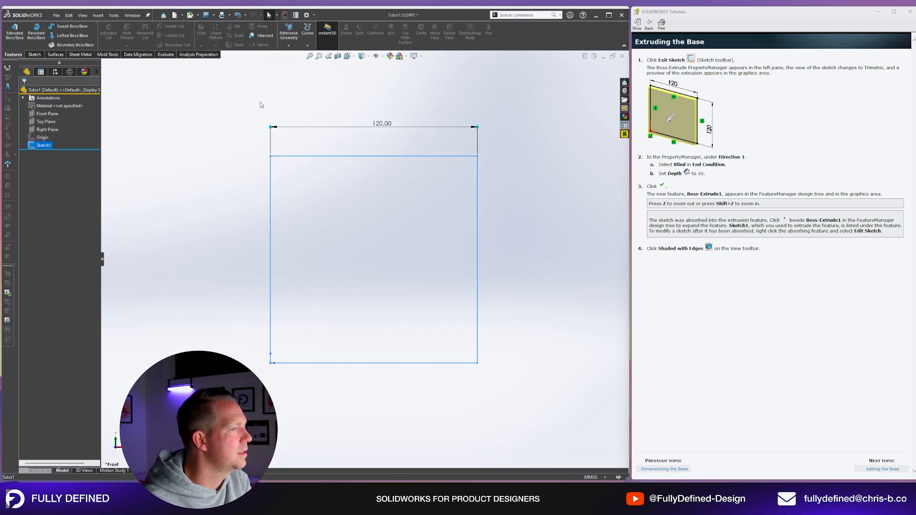
{"action": "left_click", "coordinate": [14, 32]}
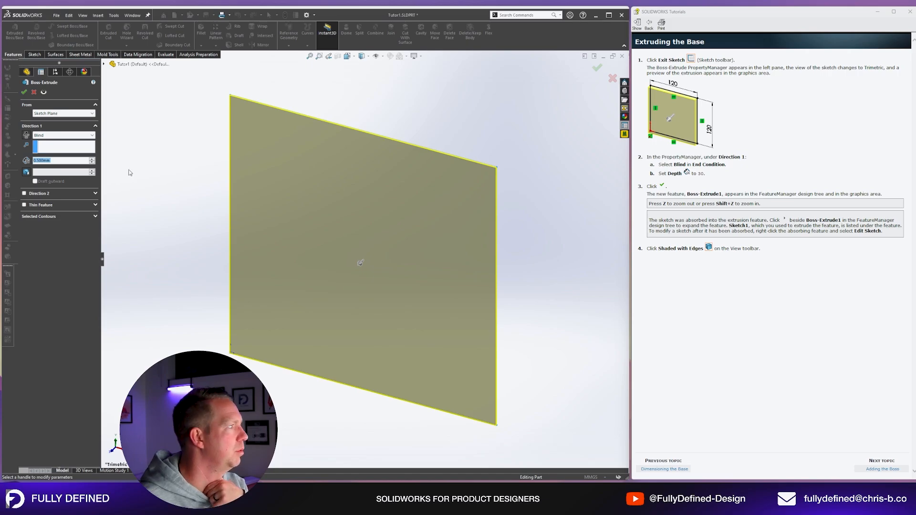
{"action": "left_click", "coordinate": [59, 135]}
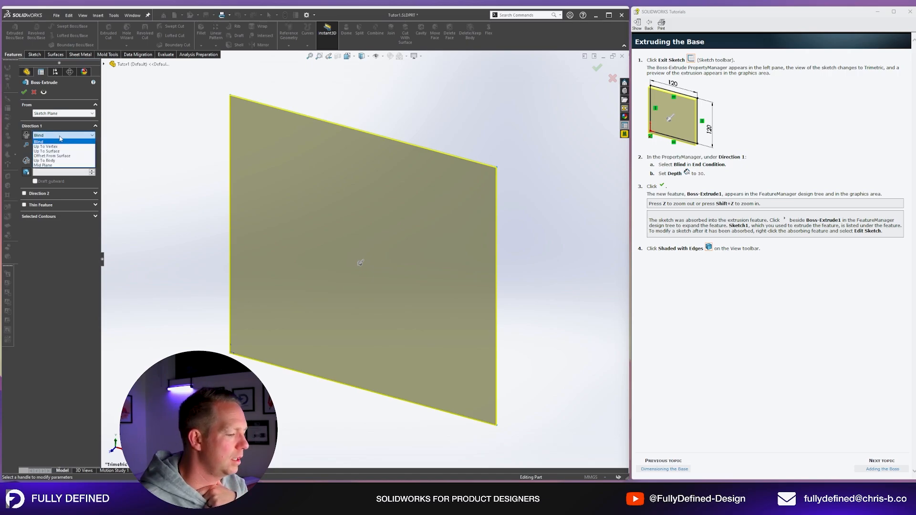
{"action": "left_click", "coordinate": [60, 138]}
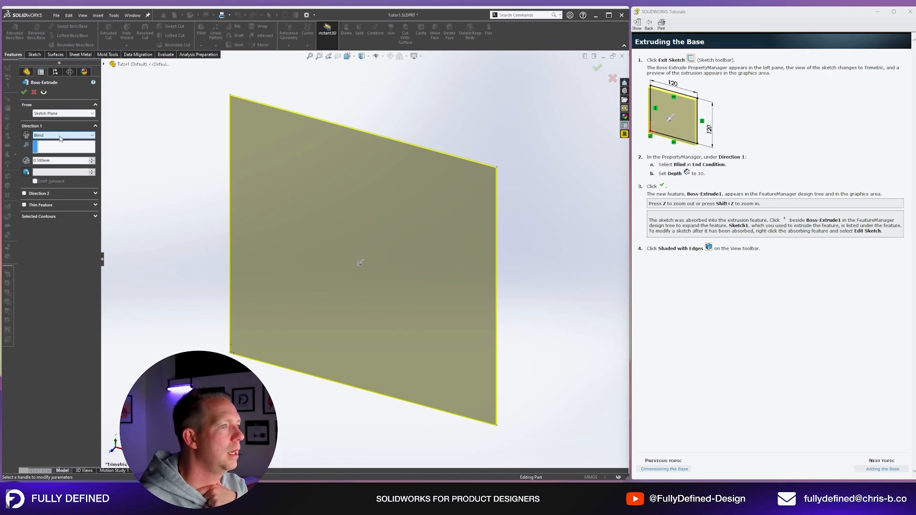
{"action": "double_click", "coordinate": [59, 160]}
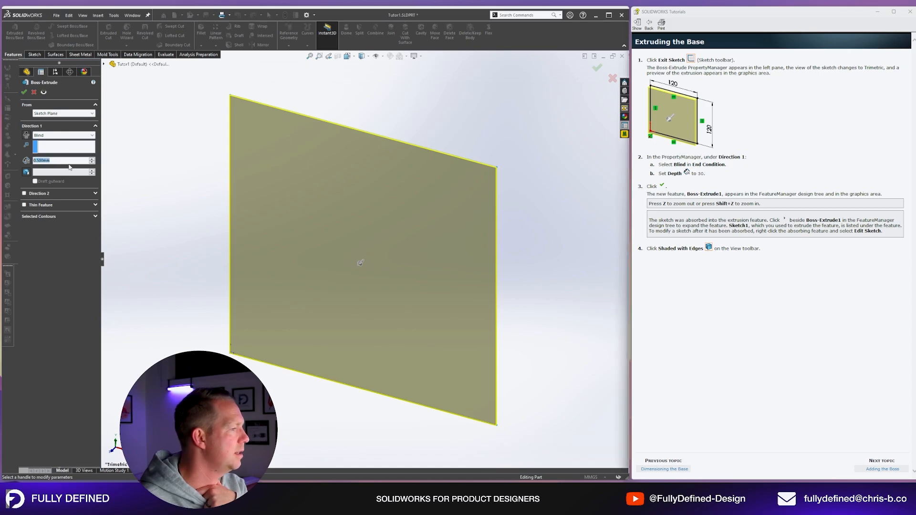
{"action": "type", "text": "30"}
{"action": "key", "text": "Return"}
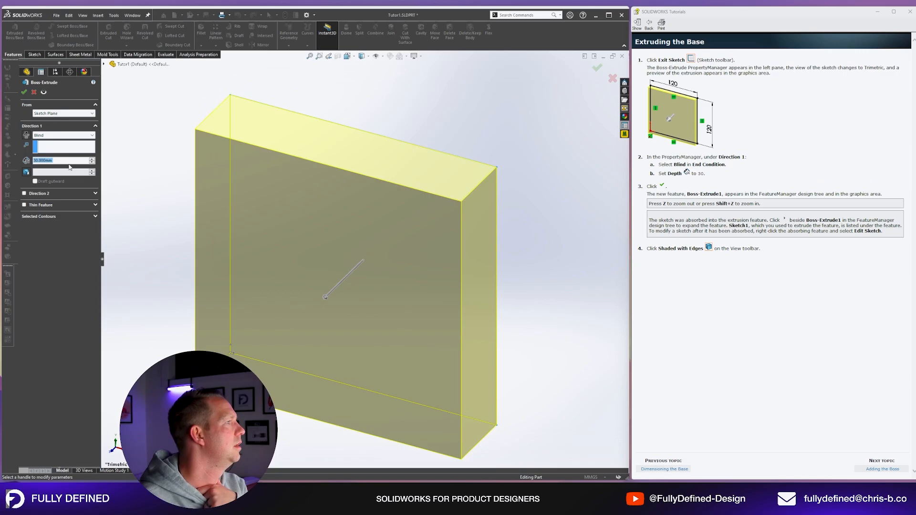
{"action": "left_click", "coordinate": [23, 92]}
{"action": "scroll", "coordinate": [225, 250], "scroll_direction": "up", "scroll_amount": 2}
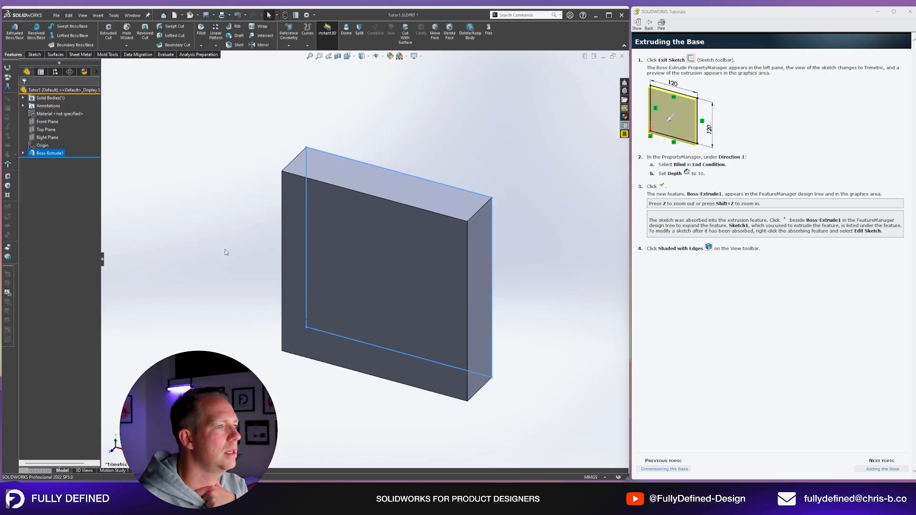
{"action": "left_click", "coordinate": [192, 182]}
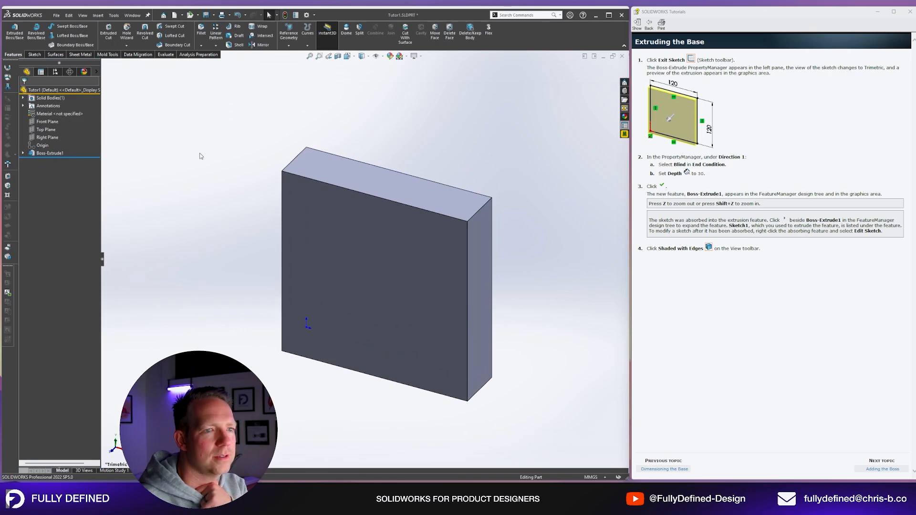
{"action": "key", "text": "ctrl"}
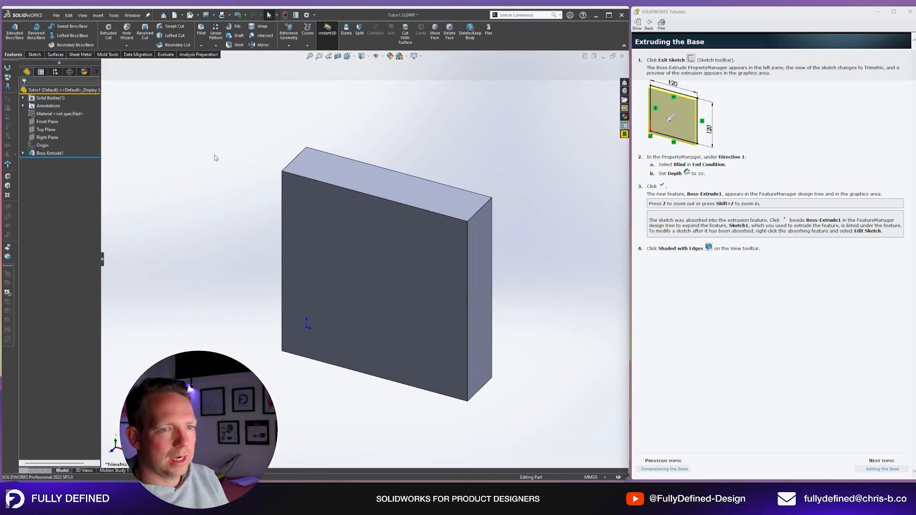
{"action": "key", "text": "ctrl+s"}
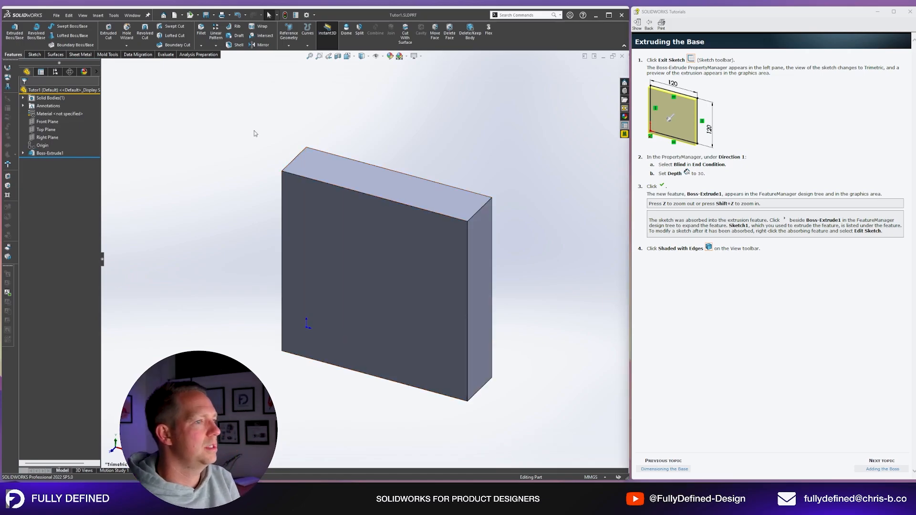
- Try out zooming the extruded base out and in, and finish by fitting it to the view
{"action": "key", "text": "z"}
{"action": "key", "text": "z"}
{"action": "key", "text": "z"}
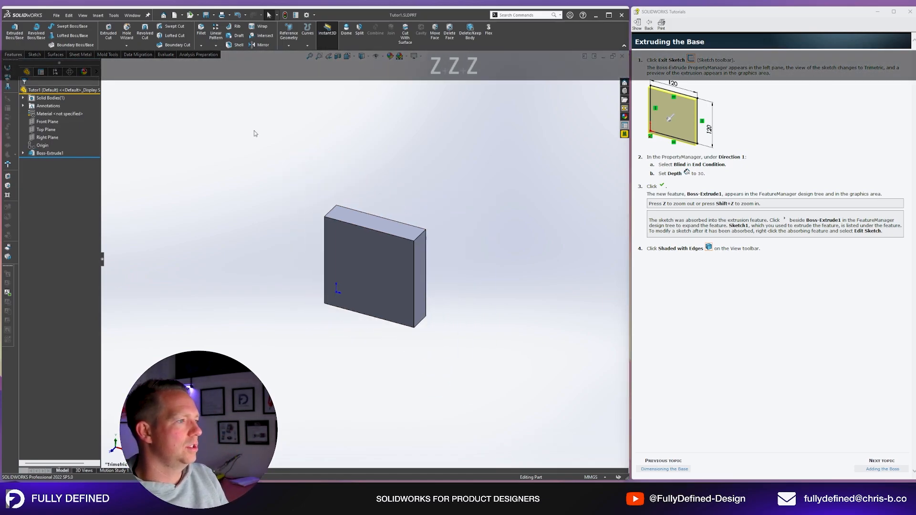
{"action": "key", "text": "shift+z"}
{"action": "key", "text": "shift+z"}
{"action": "key", "text": "shift+z"}
{"action": "key", "text": "shift+z"}
{"action": "key", "text": "shift+z"}
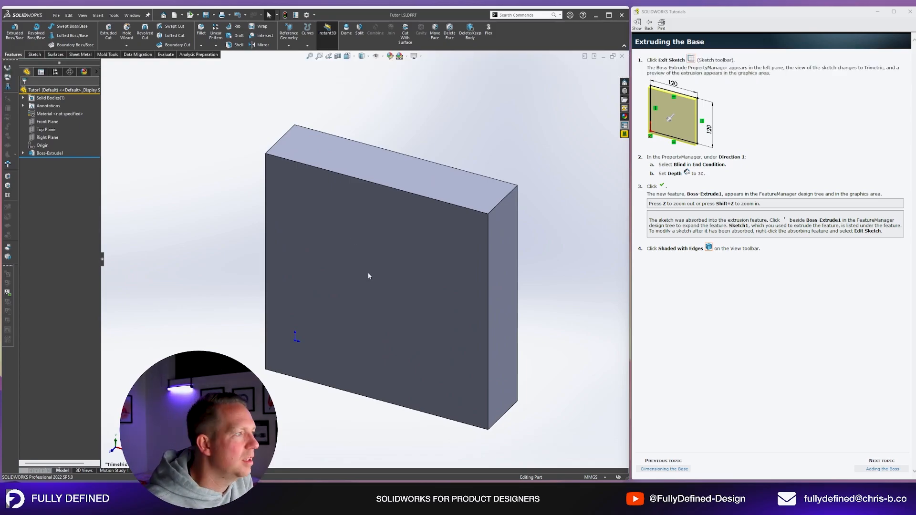
{"action": "scroll", "coordinate": [383, 303], "scroll_direction": "up", "scroll_amount": 4}
{"action": "scroll", "coordinate": [325, 234], "scroll_direction": "down", "scroll_amount": 10}
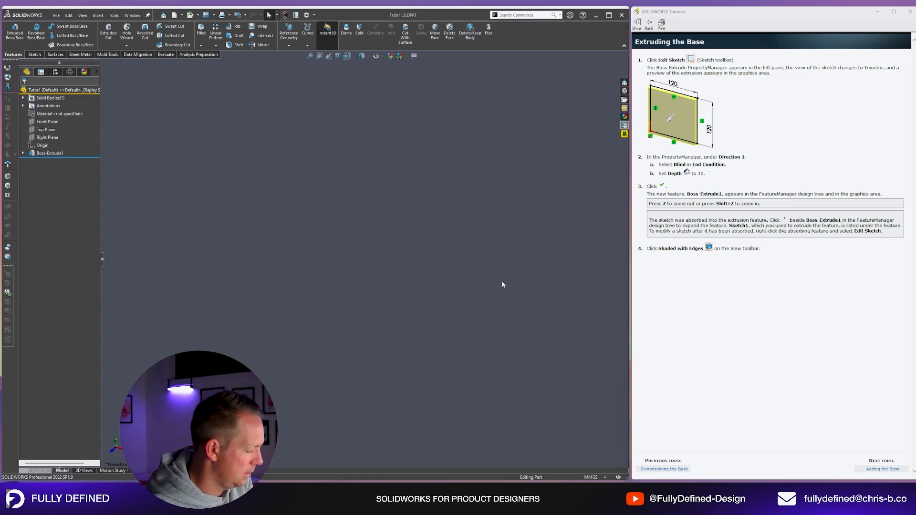
{"action": "key", "text": "f"}
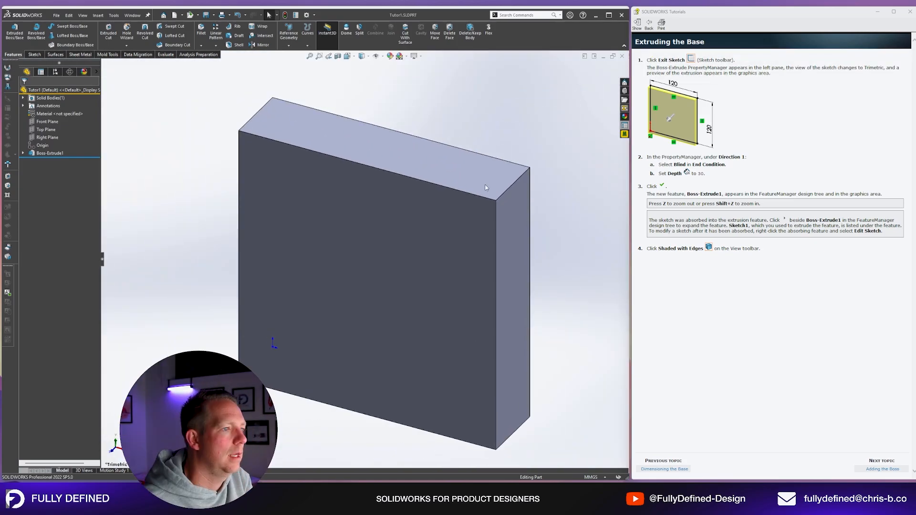
- Bring up the View toolbar through the tutorial's Shaded with Edges link, float it over the model and close it
{"action": "left_click", "coordinate": [709, 248]}
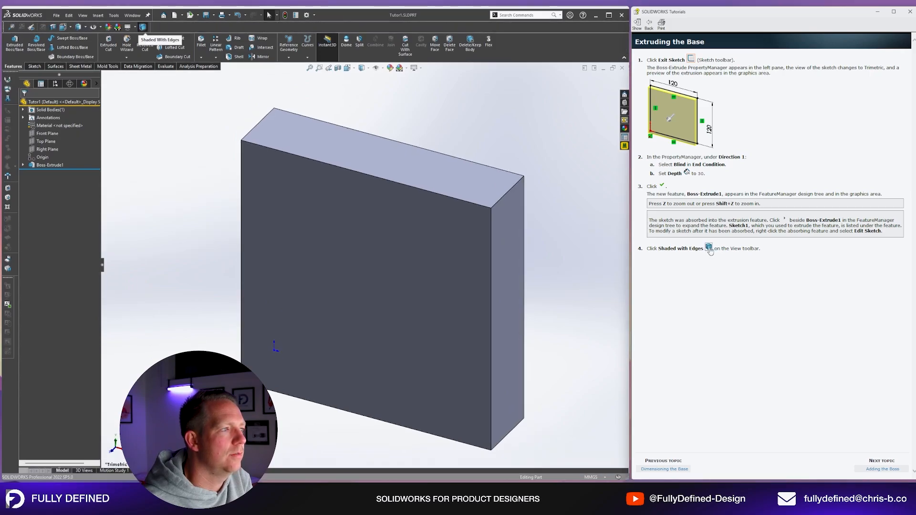
{"action": "right_click", "coordinate": [5, 28]}
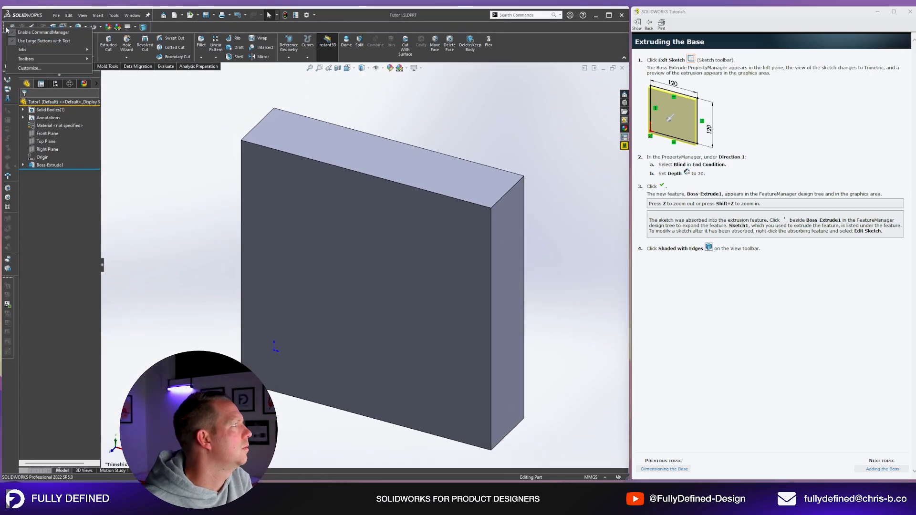
{"action": "left_click_drag", "start_coordinate": [4, 27], "coordinate": [126, 101]}
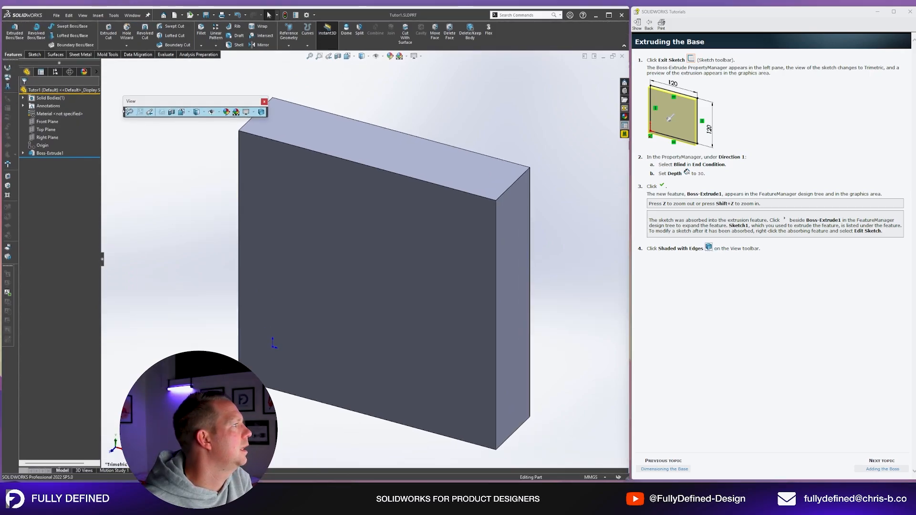
{"action": "left_click", "coordinate": [265, 101]}
- Look up the Shaded With Edges display style and advance the tutorial to Sketching and Dimensioning the Boss
{"action": "left_click", "coordinate": [368, 56]}
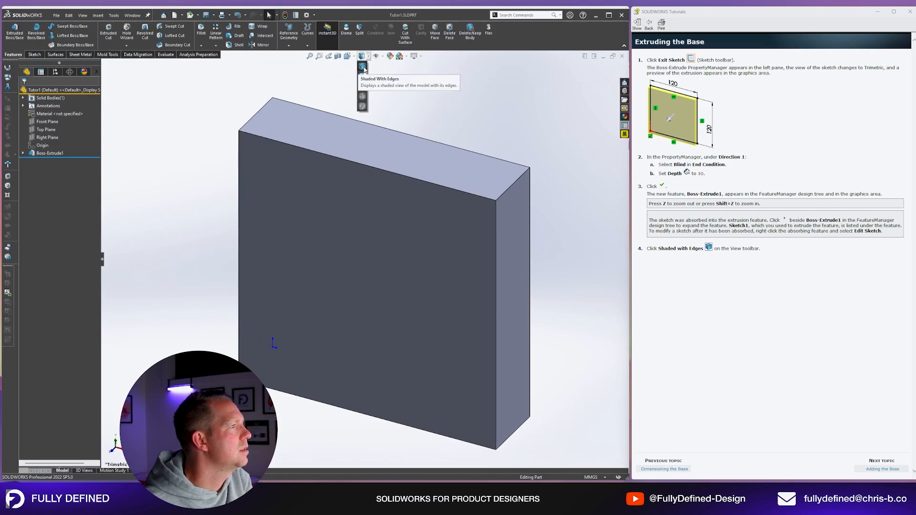
{"action": "left_click", "coordinate": [881, 469]}
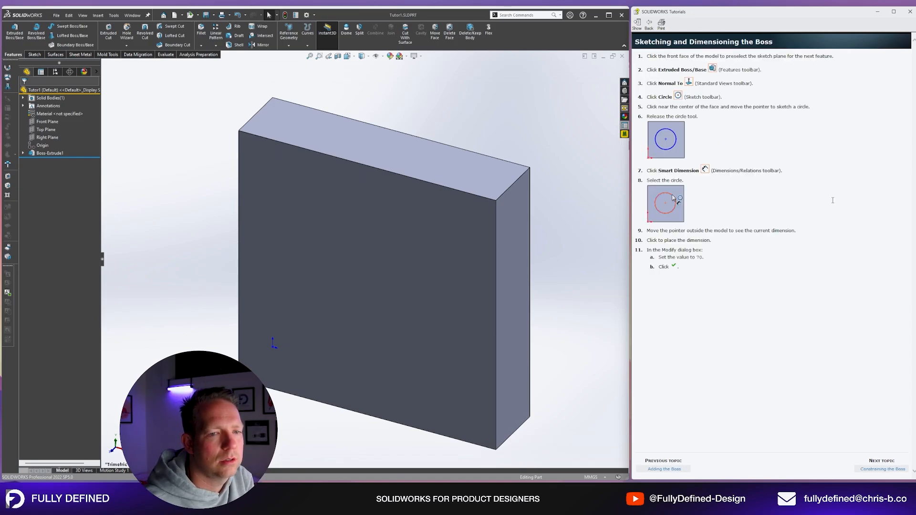
- Start a new sketch on the front face of the extruded base
{"action": "left_click", "coordinate": [48, 122]}
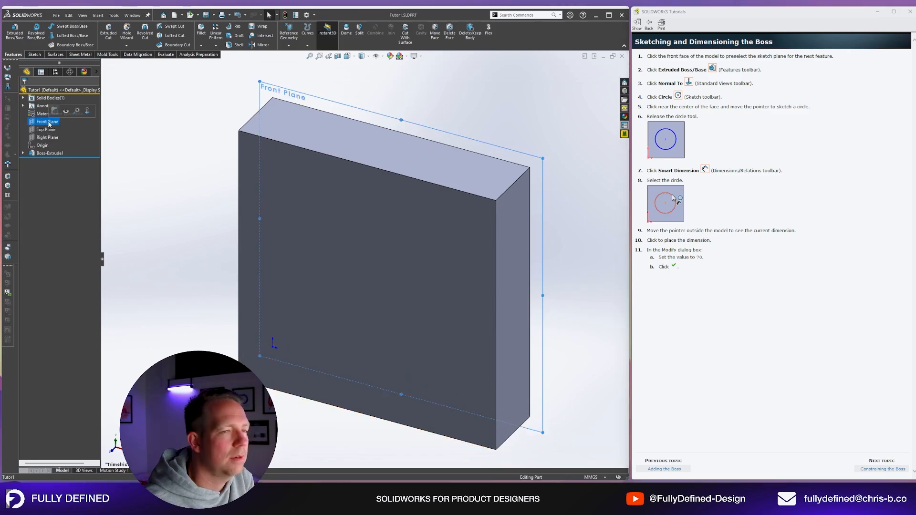
{"action": "left_click", "coordinate": [410, 98]}
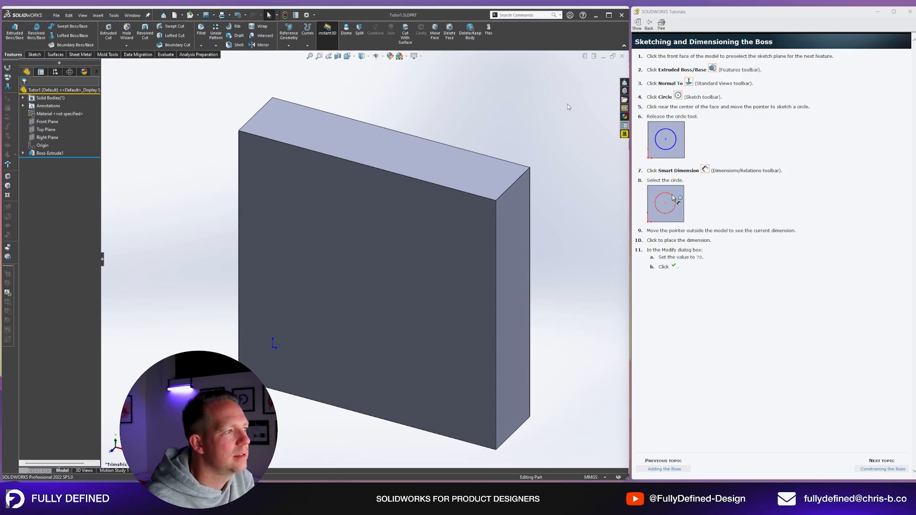
{"action": "left_click", "coordinate": [342, 221]}
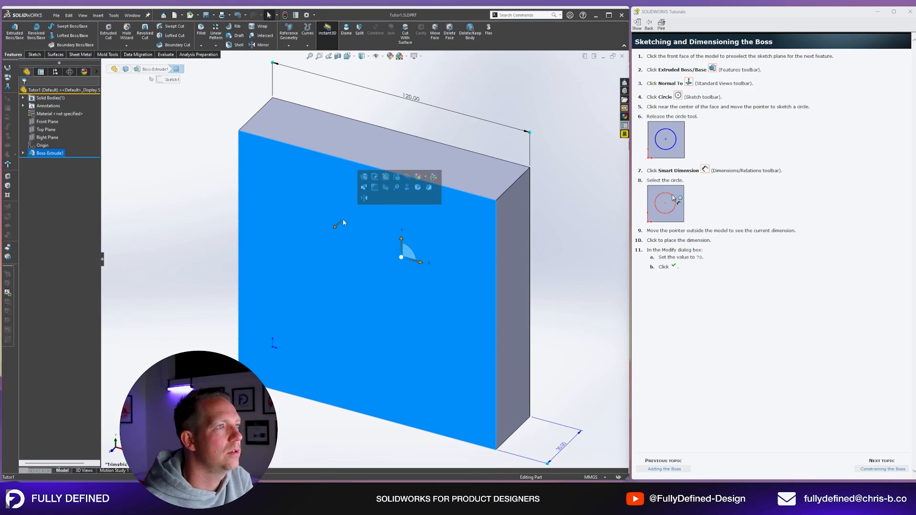
{"action": "left_click", "coordinate": [368, 266]}
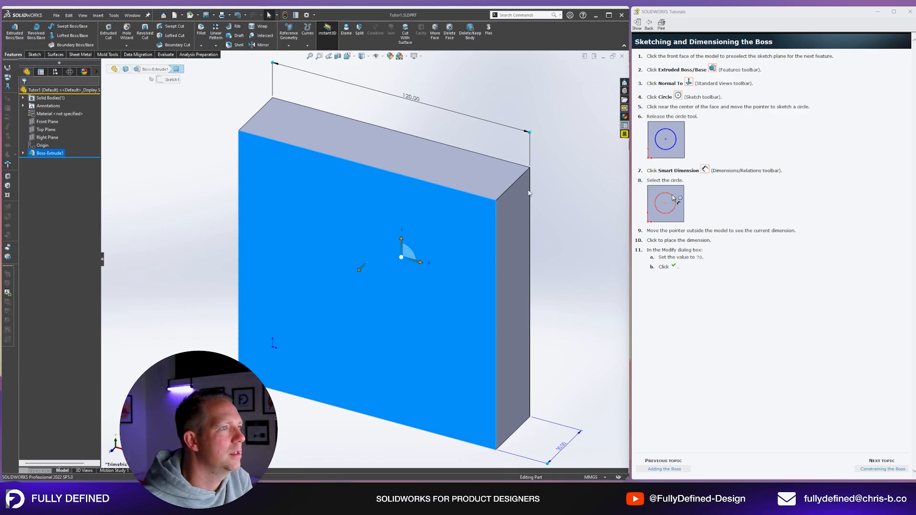
{"action": "left_click", "coordinate": [516, 114]}
{"action": "left_click", "coordinate": [390, 216]}
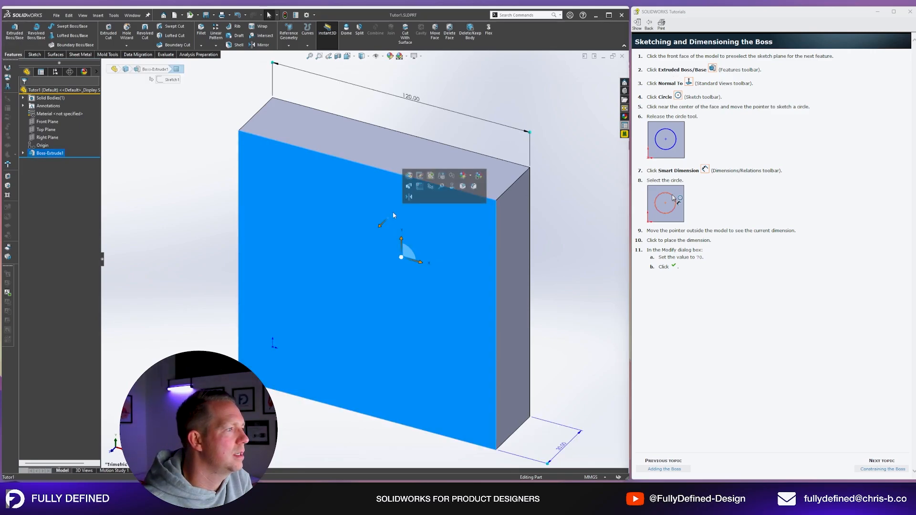
{"action": "left_click", "coordinate": [421, 188]}
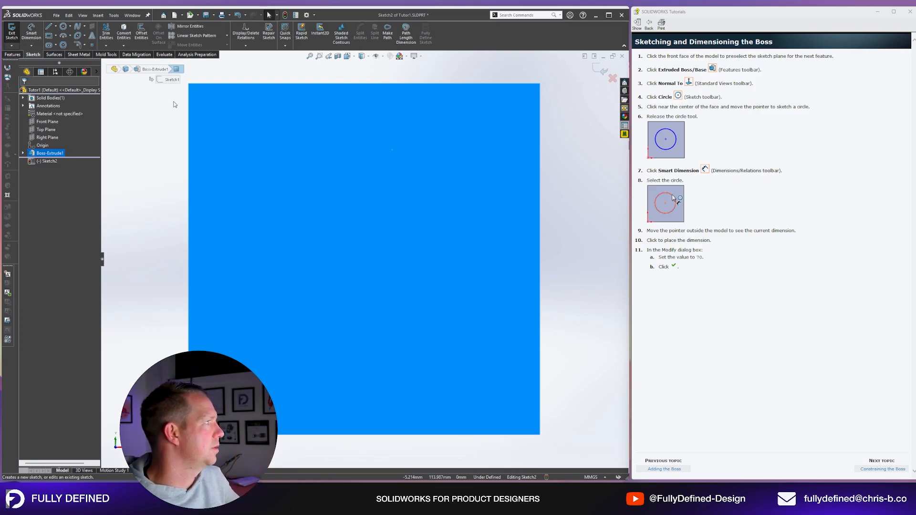
{"action": "left_click", "coordinate": [63, 27]}
{"action": "mouse_move", "coordinate": [372, 253]}
{"action": "left_mouse_down"}
{"action": "mouse_move", "coordinate": [423, 310]}
{"action": "mouse_move", "coordinate": [421, 302]}
{"action": "left_mouse_up"}
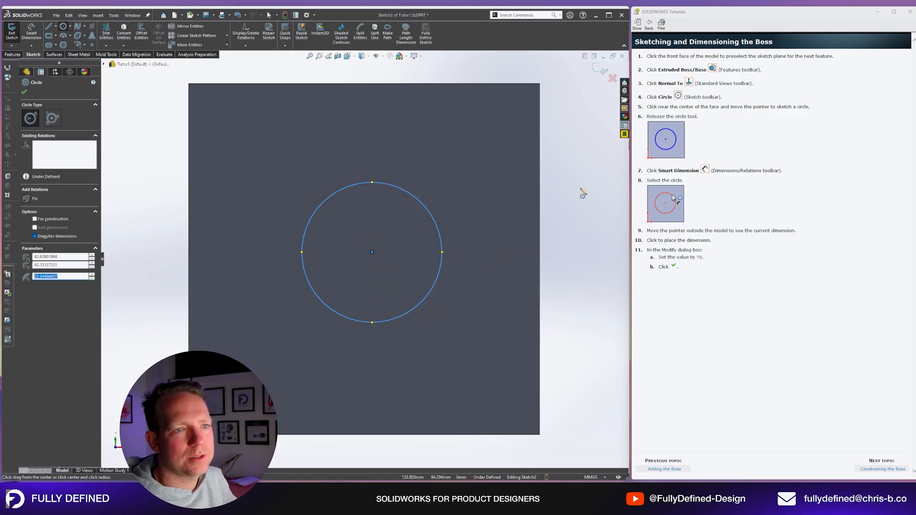
{"action": "right_click_drag", "start_coordinate": [424, 279], "coordinate": [402, 227]}
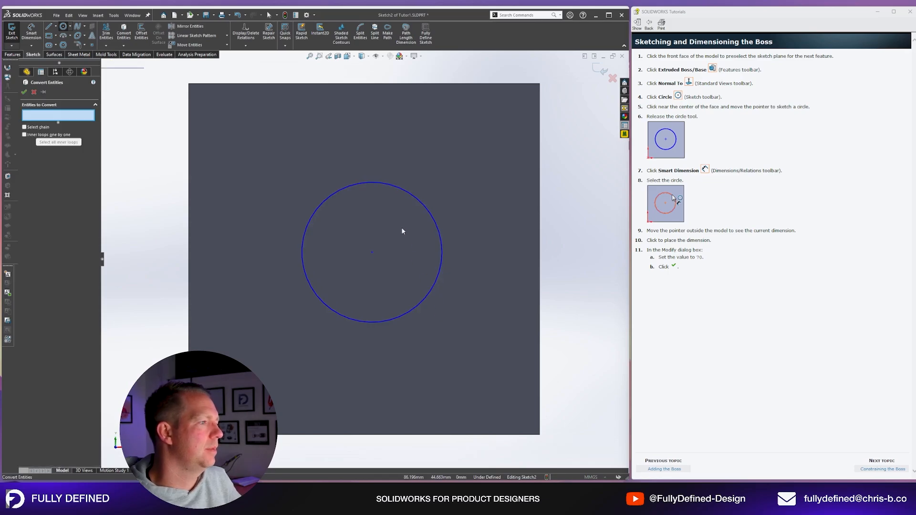
{"action": "left_click", "coordinate": [447, 295]}
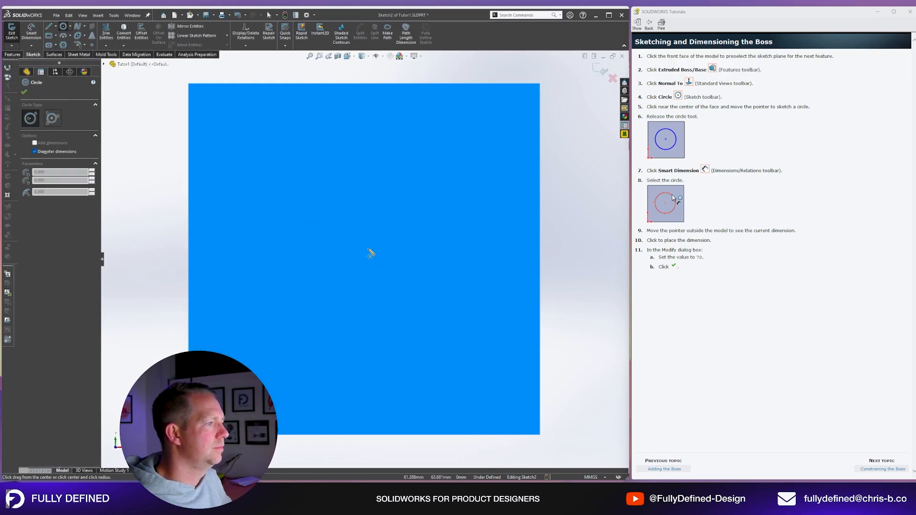
- Sketch a circle near the center of the front face and dimension its diameter at 70 mm
{"action": "left_click", "coordinate": [367, 248]}
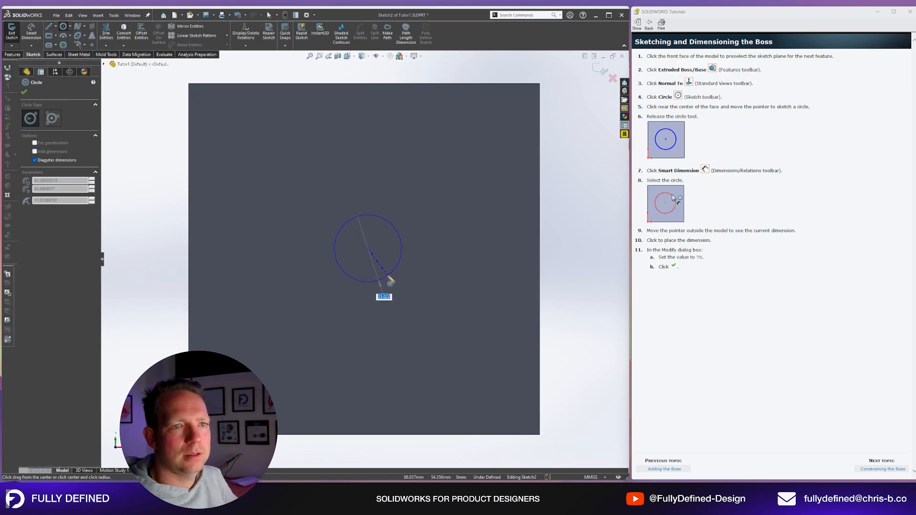
{"action": "left_click", "coordinate": [429, 327]}
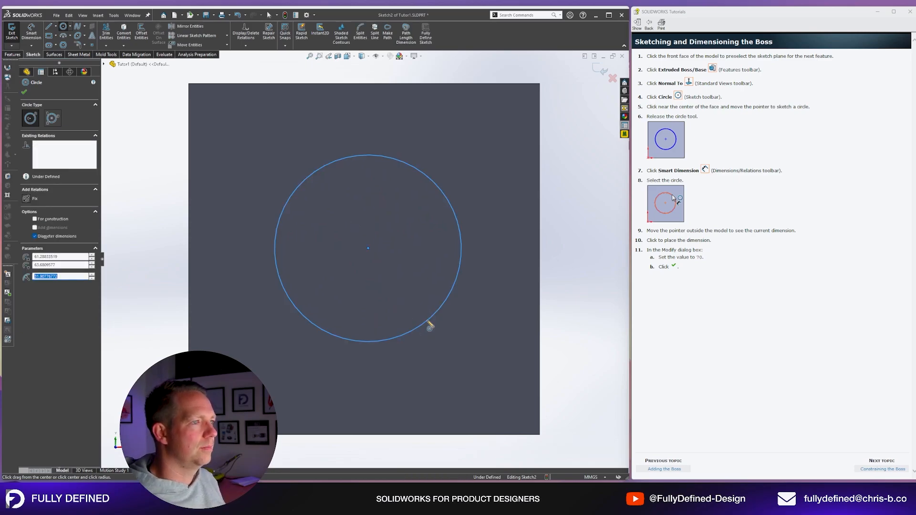
{"action": "left_click", "coordinate": [31, 33]}
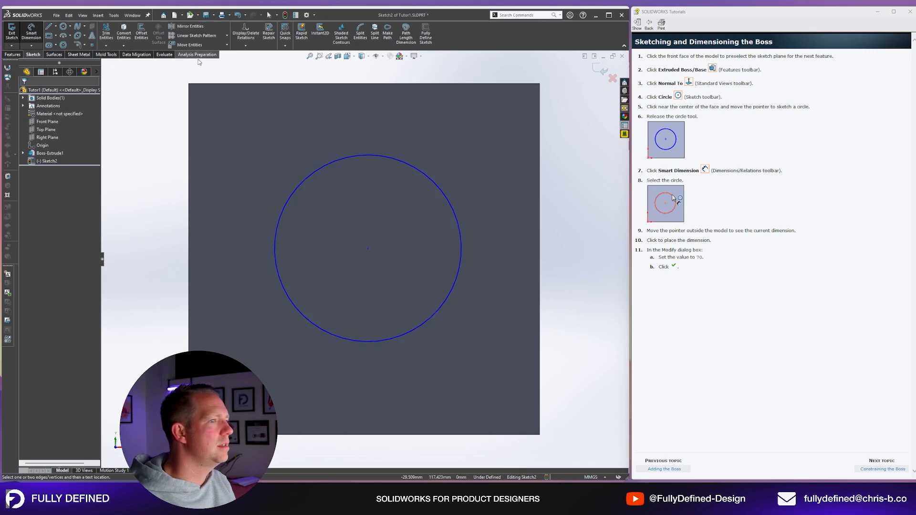
{"action": "left_click", "coordinate": [434, 183]}
{"action": "left_click", "coordinate": [493, 120]}
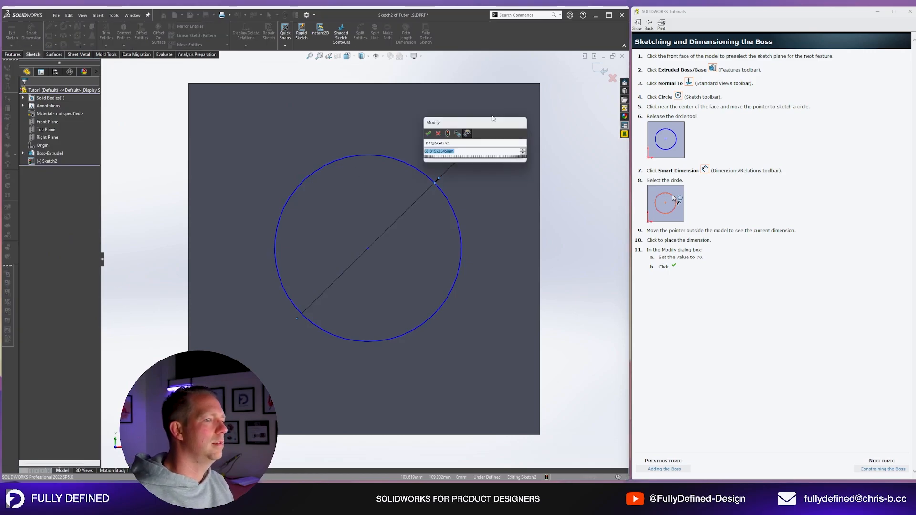
{"action": "type", "text": "70"}
{"action": "key", "text": "Return"}
- Advance the tutorial to Constraining the Boss
{"action": "left_click", "coordinate": [883, 469]}
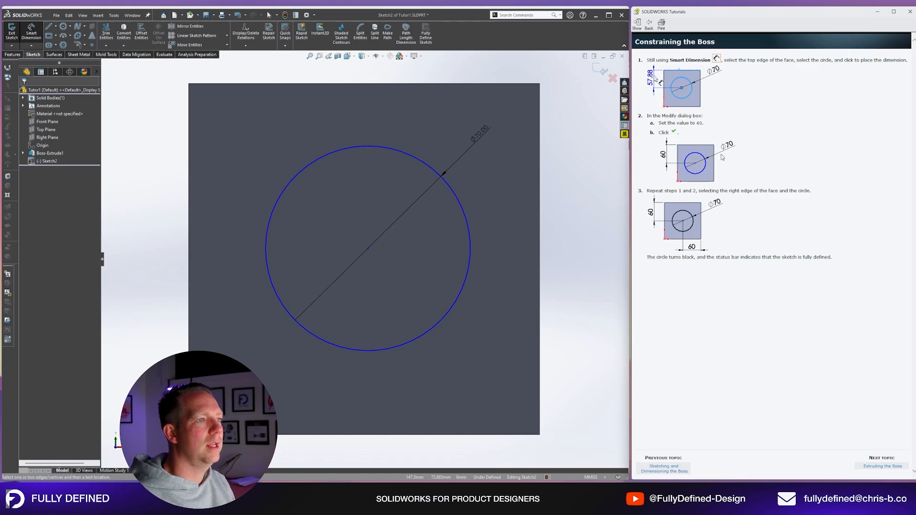
{"action": "key", "text": "Escape"}
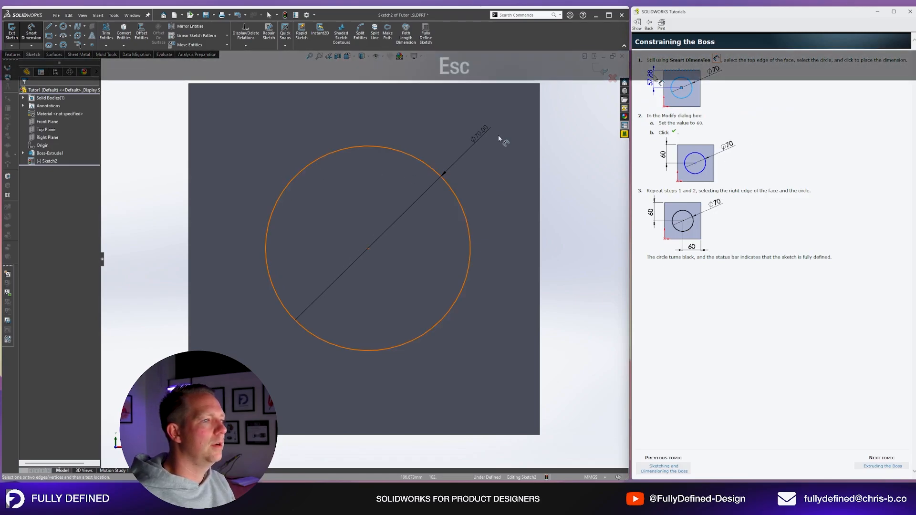
{"action": "scroll", "coordinate": [488, 197], "scroll_direction": "up", "scroll_amount": 1}
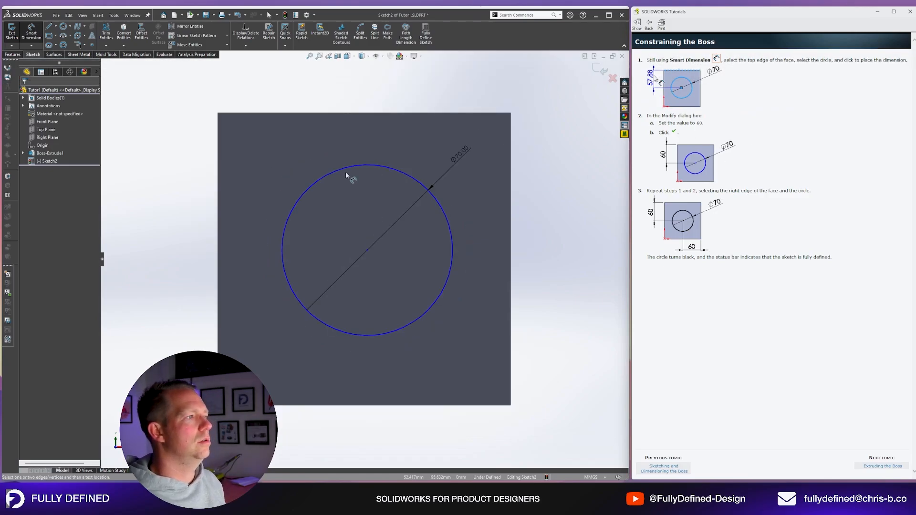
{"action": "left_click", "coordinate": [351, 114]}
{"action": "key", "text": "Escape"}
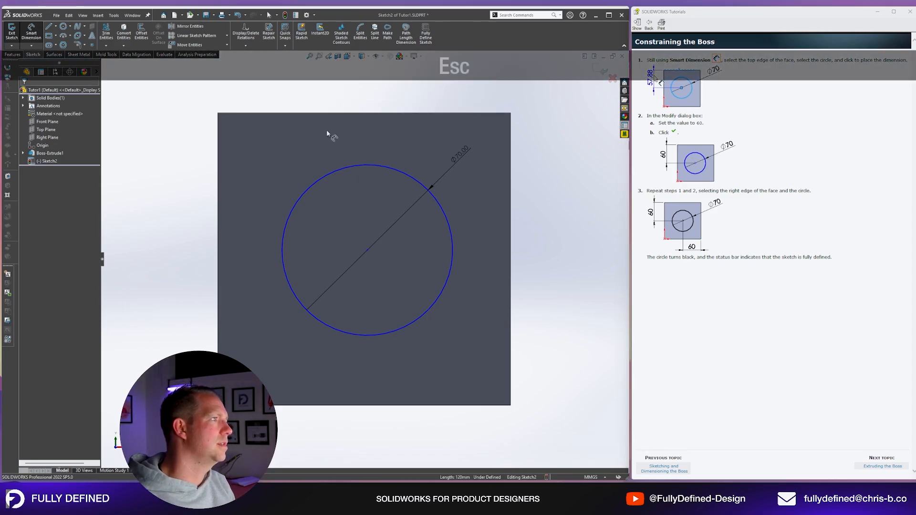
{"action": "left_click", "coordinate": [219, 220]}
{"action": "left_click", "coordinate": [330, 175]}
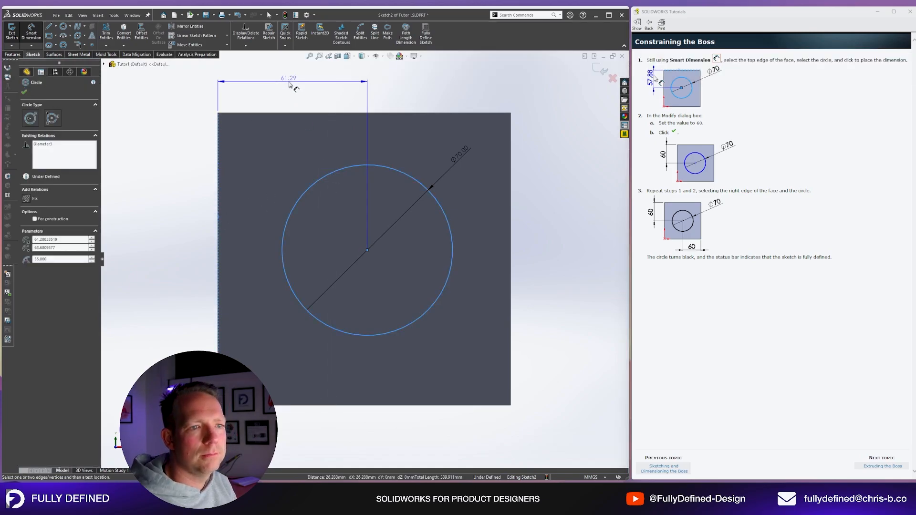
{"action": "key", "text": "Escape"}
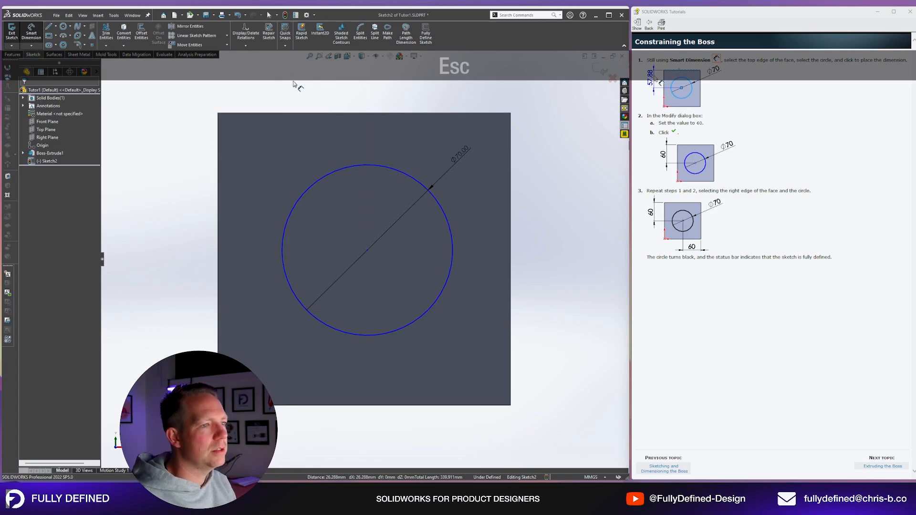
{"action": "key", "text": "Escape"}
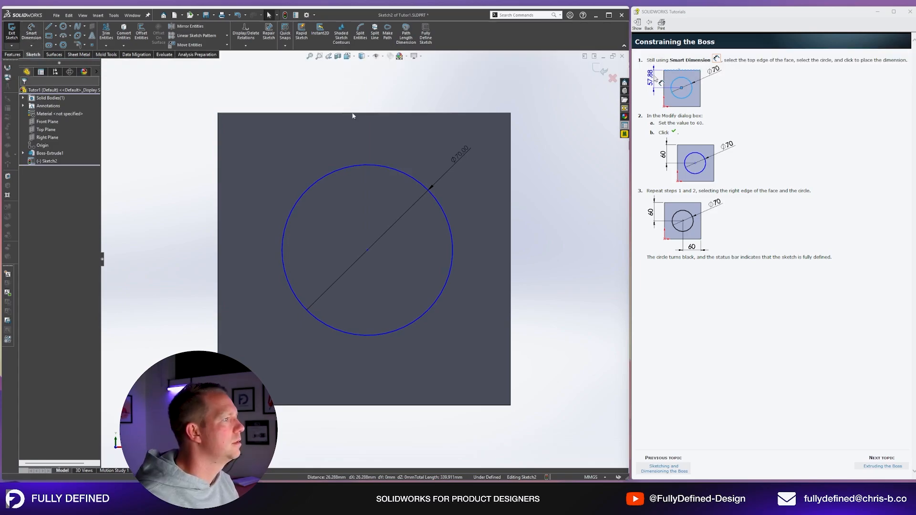
- Add a Vertical relation between the midpoint of the face's top edge and the circle's center
{"action": "right_click", "coordinate": [354, 115]}
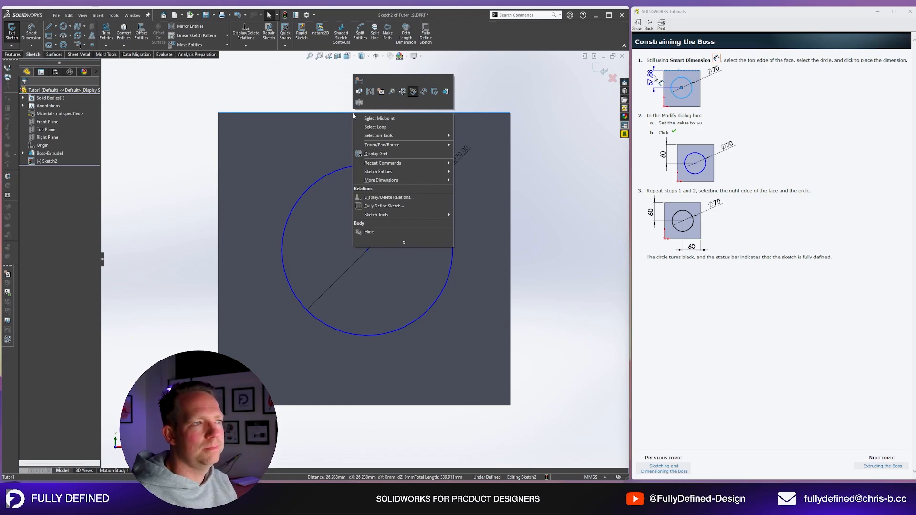
{"action": "left_click", "coordinate": [380, 119]}
{"action": "key", "text": "ctrl"}
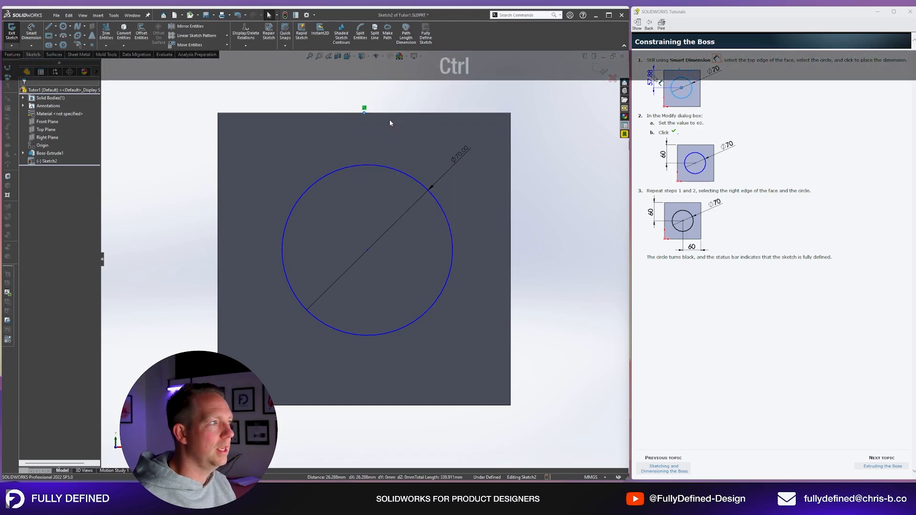
{"action": "left_click", "coordinate": [367, 251], "text": "ctrl"}
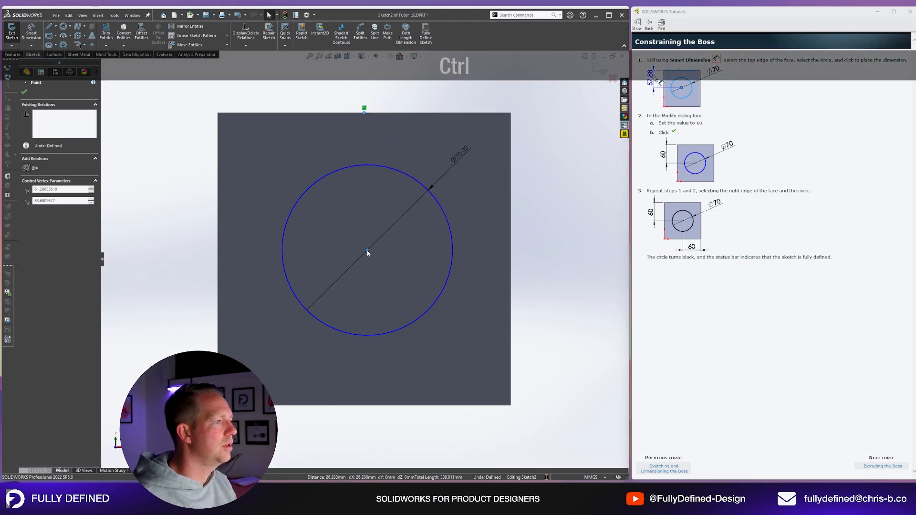
{"action": "left_click", "coordinate": [39, 216]}
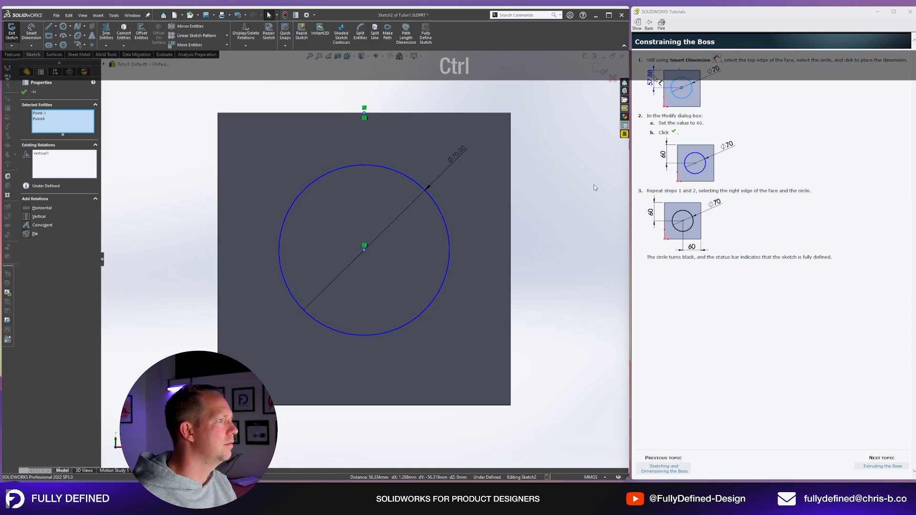
{"action": "left_click", "coordinate": [596, 181]}
- Add a Horizontal relation between the midpoint of the face's right edge and the circle's center
{"action": "right_click", "coordinate": [511, 186]}
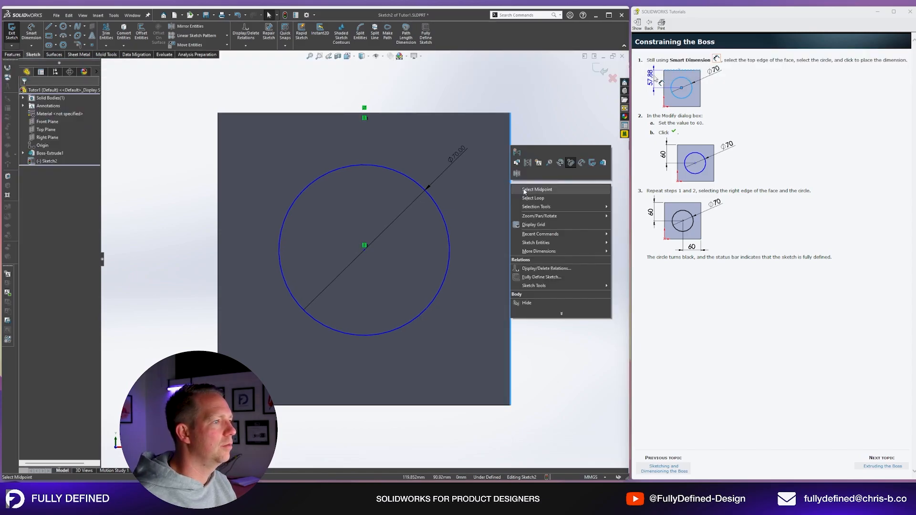
{"action": "left_click", "coordinate": [531, 189]}
{"action": "key", "text": "ctrl"}
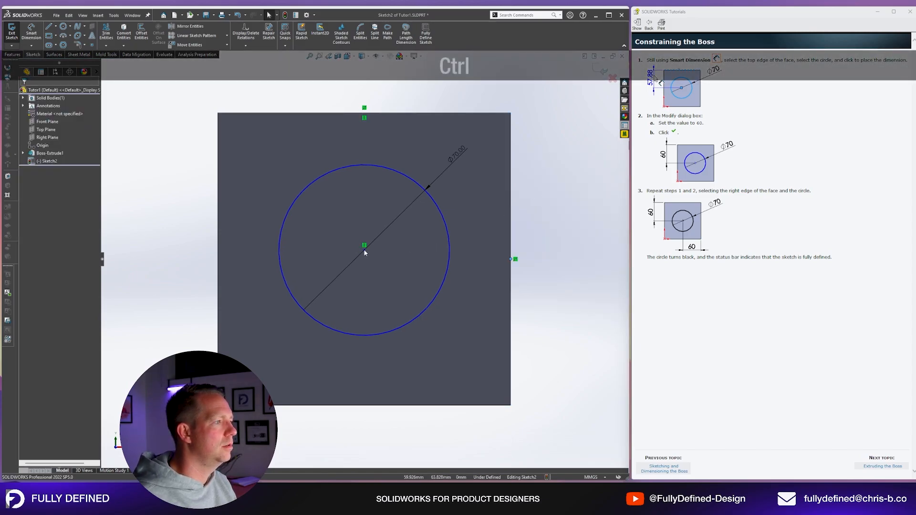
{"action": "left_click", "coordinate": [364, 248], "text": "ctrl"}
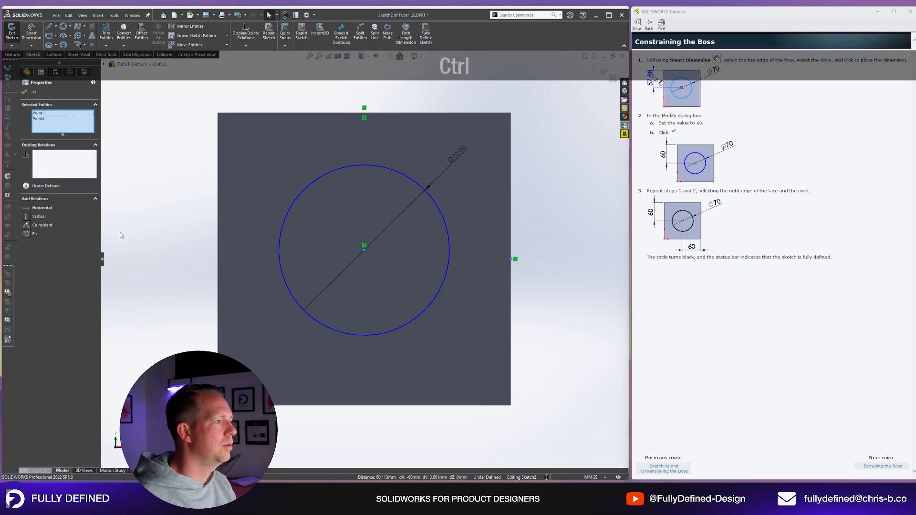
{"action": "left_click", "coordinate": [48, 212]}
{"action": "left_click", "coordinate": [577, 196]}
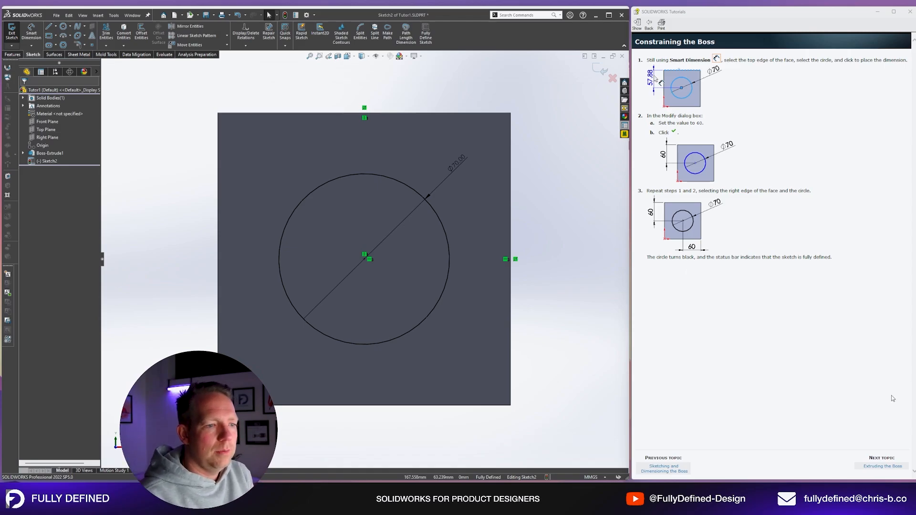
- Advance the tutorial to Extruding the Boss and extrude the circle sketch as a Blind boss with a depth of 25 mm
{"action": "left_click", "coordinate": [883, 466]}
{"action": "key", "text": "ctrl+7"}
{"action": "left_click", "coordinate": [13, 55]}
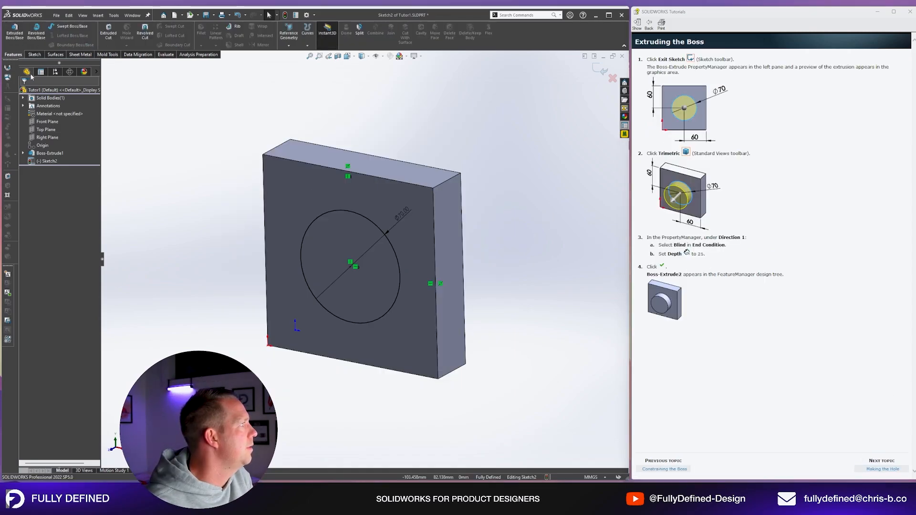
{"action": "left_click", "coordinate": [15, 33]}
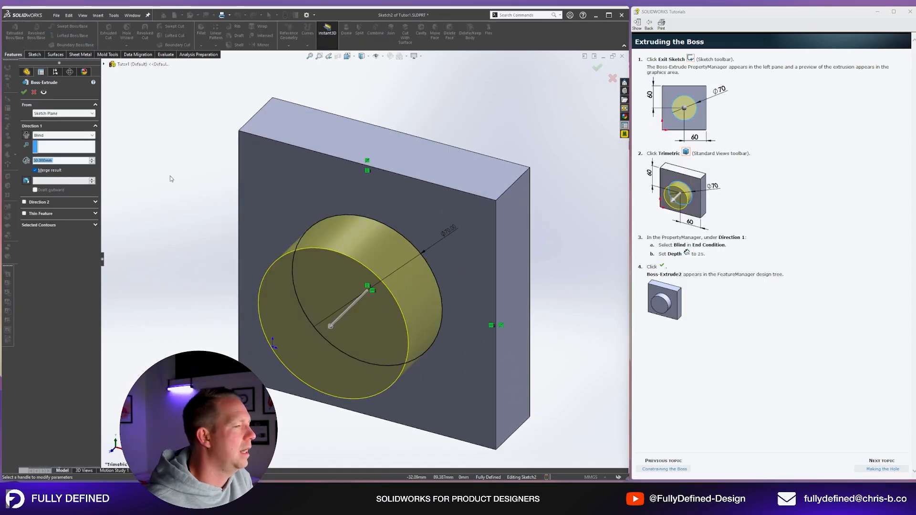
{"action": "type", "text": "25"}
{"action": "key", "text": "Return"}
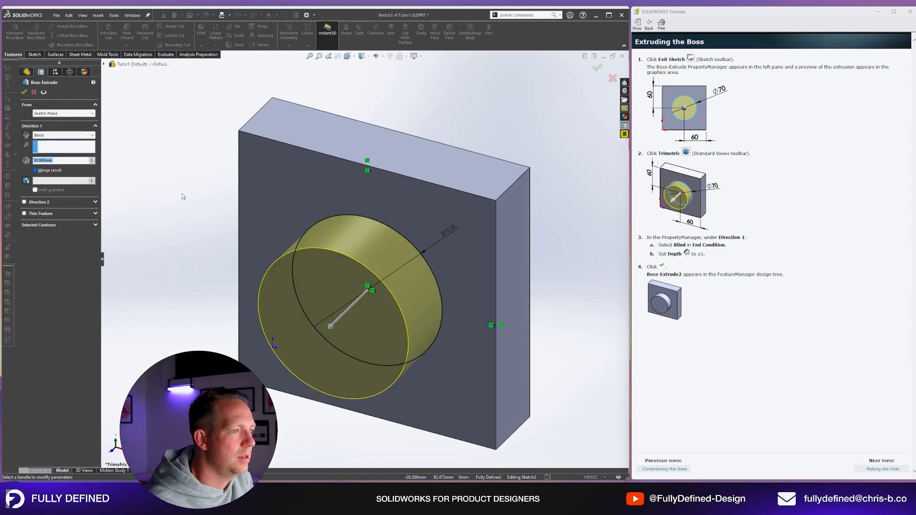
{"action": "type", "text": "25"}
{"action": "key", "text": "Return"}
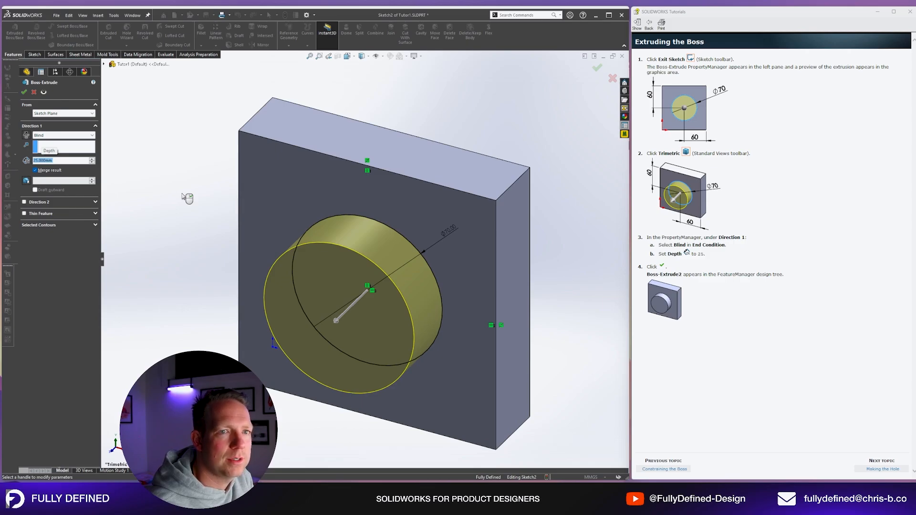
{"action": "right_click", "coordinate": [182, 196]}
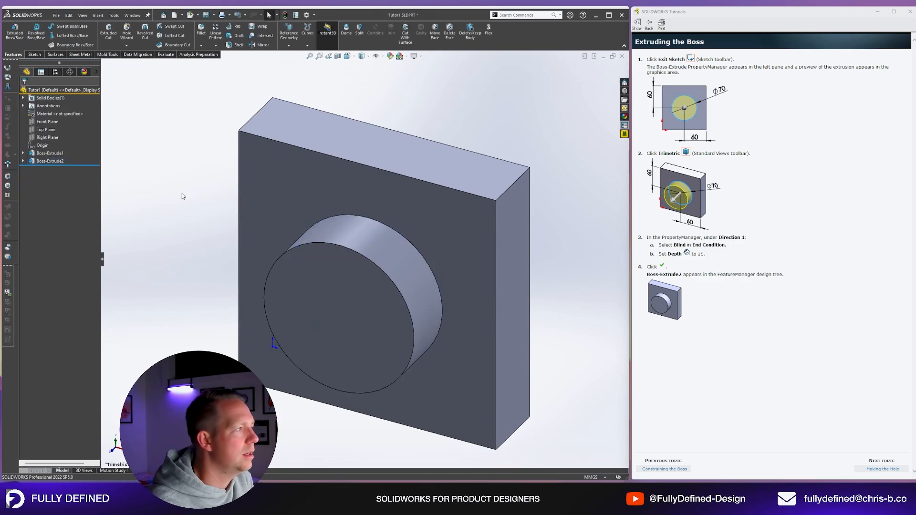
- Save the part and advance the tutorial past Making the Hole to Sketching the Hole
{"action": "key", "text": "ctrl+s"}
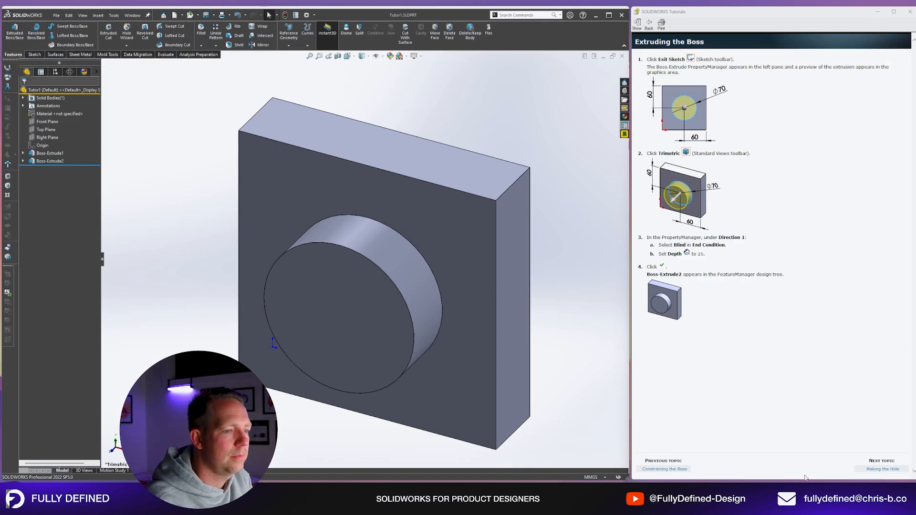
{"action": "left_click", "coordinate": [882, 469]}
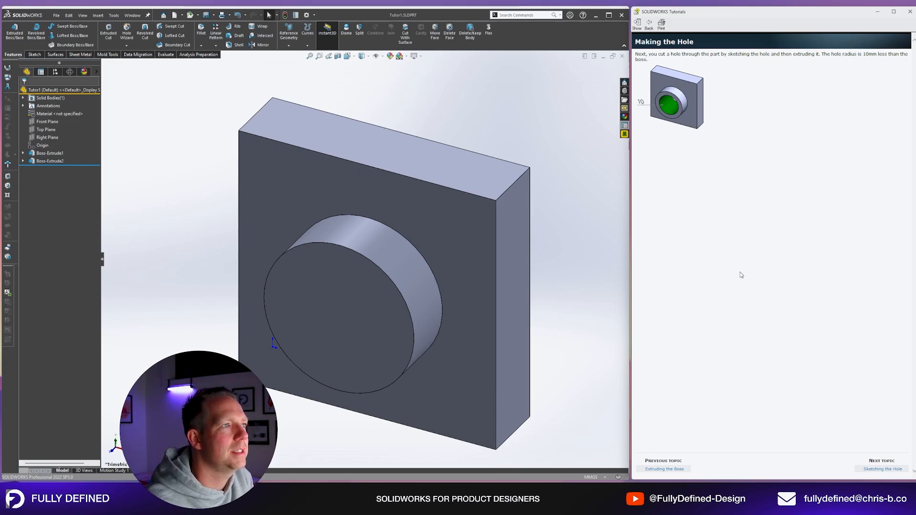
{"action": "left_click", "coordinate": [883, 469]}
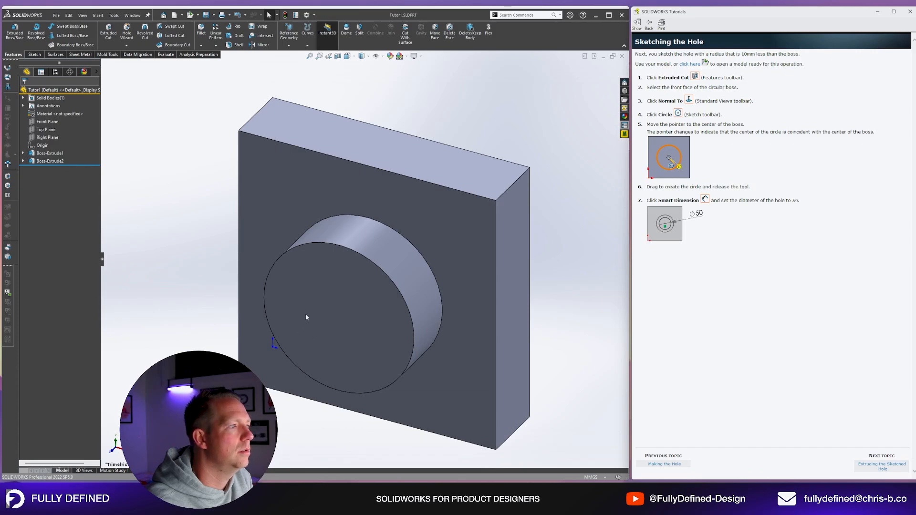
- Start a sketch on the circular boss's front face and draw a circle about 49 mm in diameter from the boss center
{"action": "left_click", "coordinate": [317, 282]}
{"action": "left_click", "coordinate": [349, 253]}
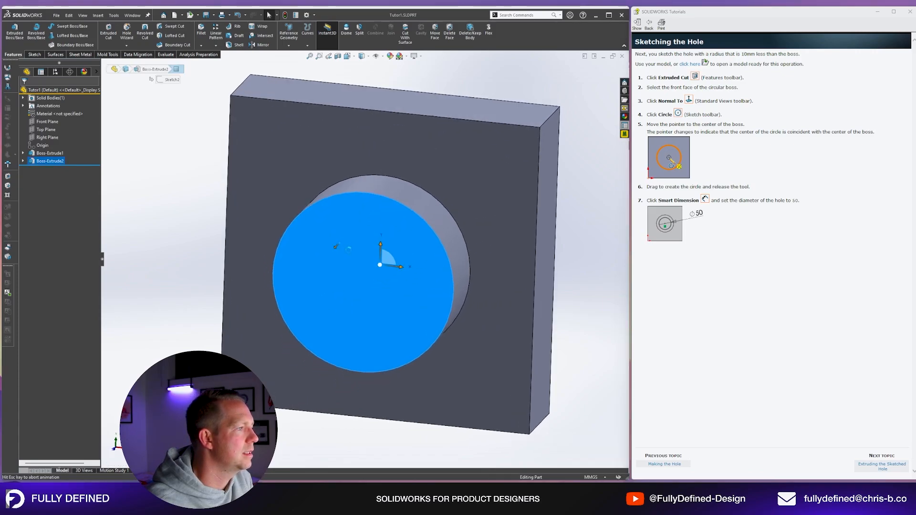
{"action": "key", "text": "c"}
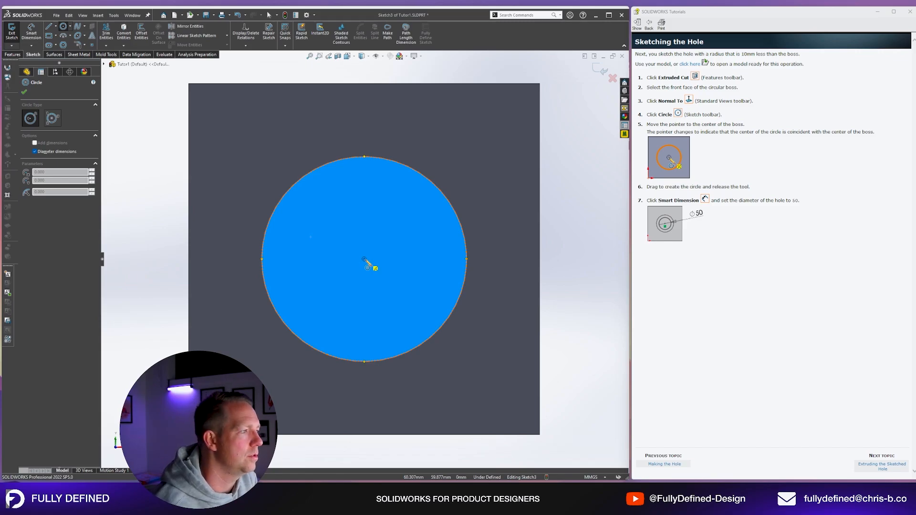
{"action": "left_click_drag", "start_coordinate": [364, 260], "coordinate": [417, 210]}
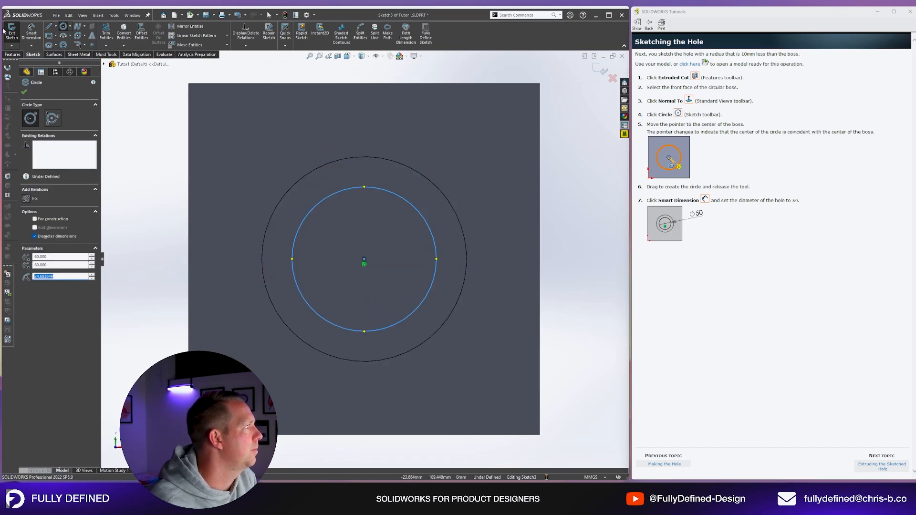
{"action": "key", "text": "Escape"}
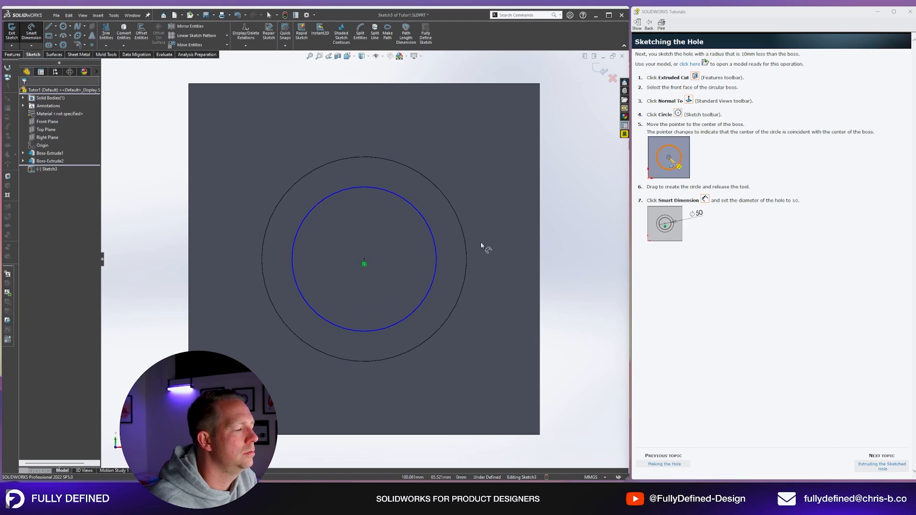
- Dimension the hole circle's diameter at 50 mm
{"action": "left_click", "coordinate": [437, 254]}
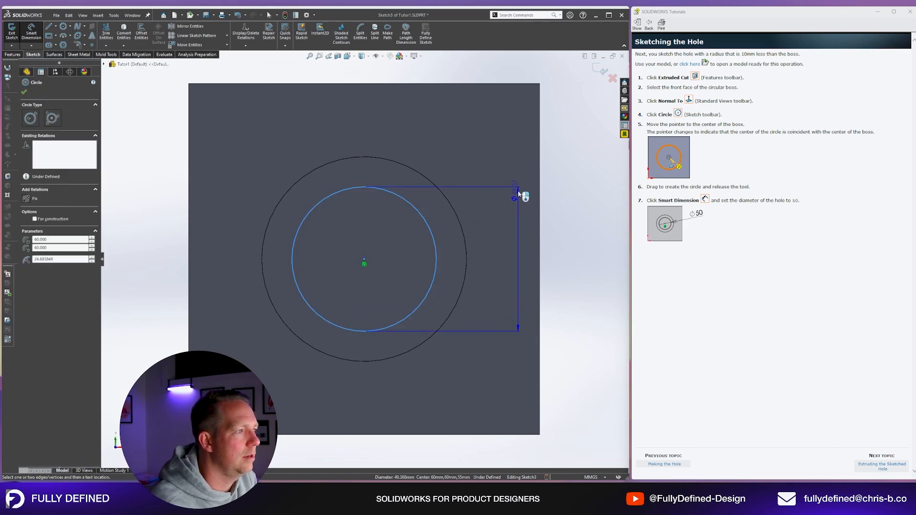
{"action": "left_click", "coordinate": [482, 234]}
{"action": "type", "text": "50"}
{"action": "key", "text": "Return"}
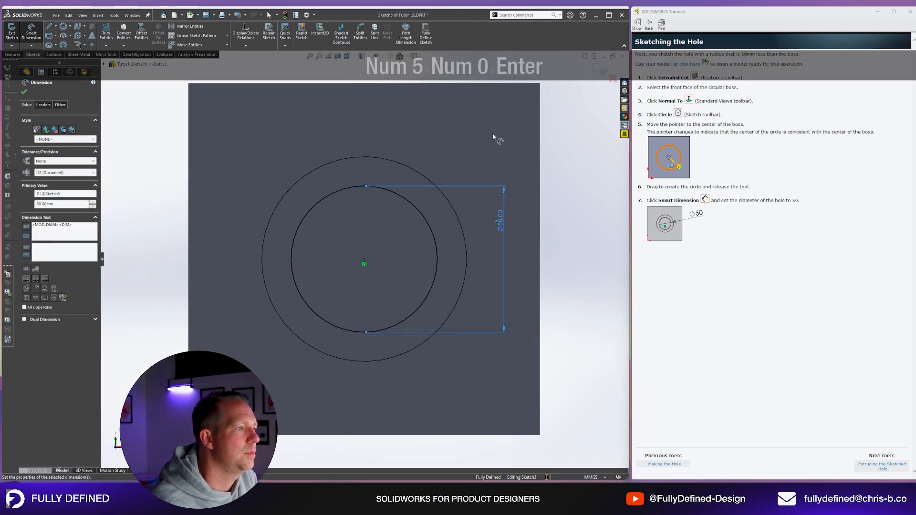
- Advance the tutorial to Extruding the Sketched Hole and switch the model to the Trimetric view
{"action": "mouse_move", "coordinate": [536, 180]}
{"action": "middle_mouse_down"}
{"action": "mouse_move", "coordinate": [481, 190]}
{"action": "mouse_move", "coordinate": [558, 248]}
{"action": "middle_mouse_up"}
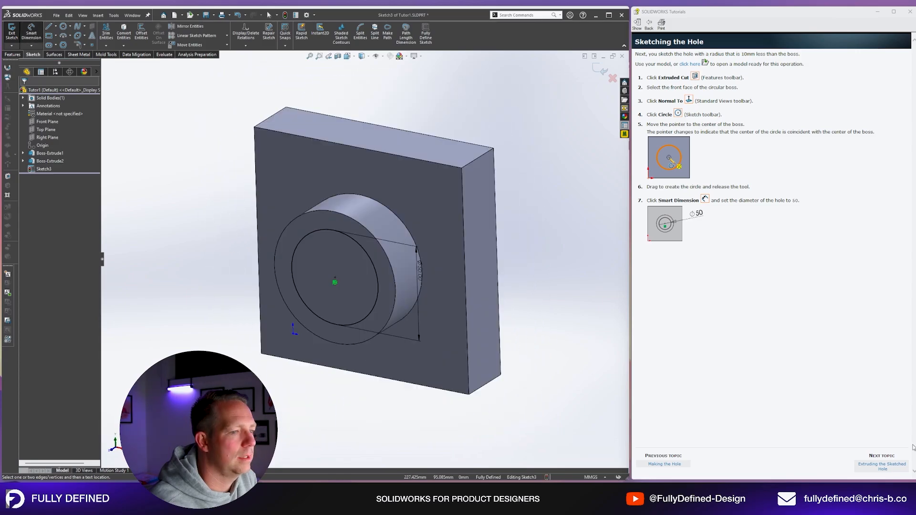
{"action": "left_click", "coordinate": [882, 467]}
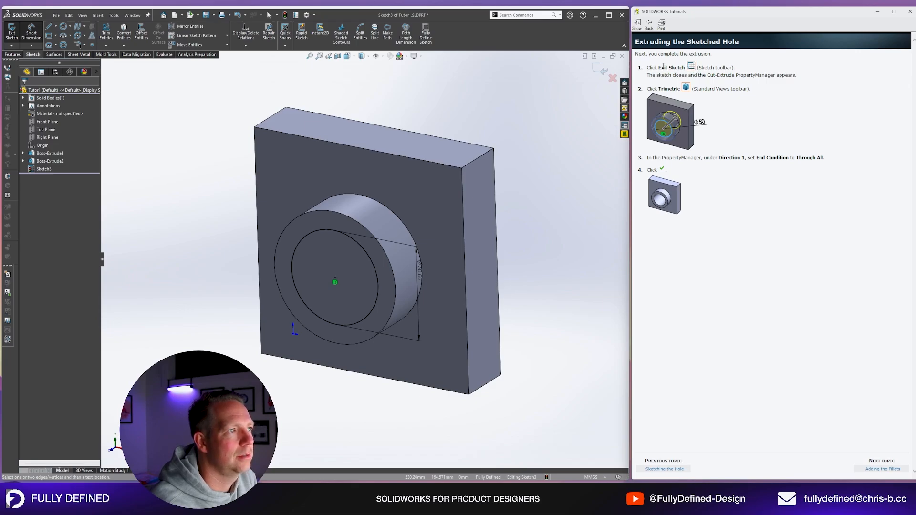
{"action": "left_click", "coordinate": [686, 88]}
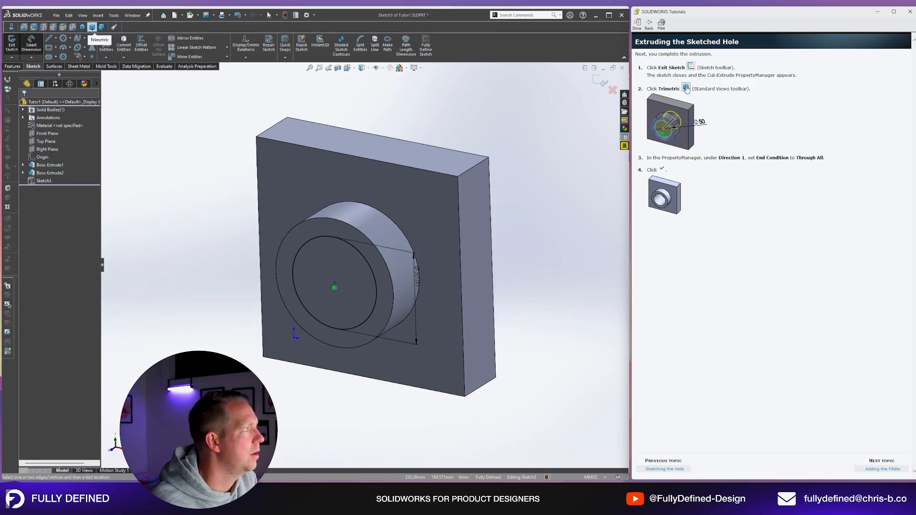
{"action": "left_click_drag", "start_coordinate": [7, 27], "coordinate": [117, 92]}
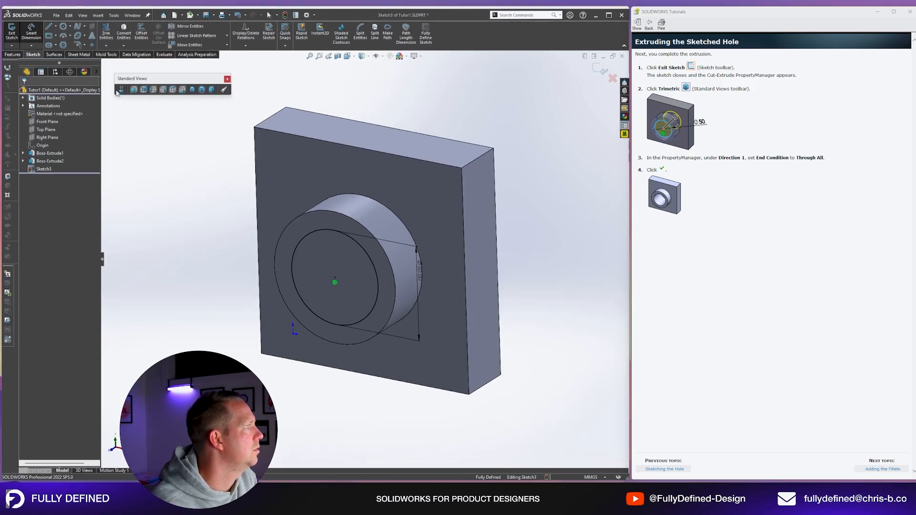
{"action": "left_click", "coordinate": [227, 79]}
{"action": "mouse_move", "coordinate": [351, 58]}
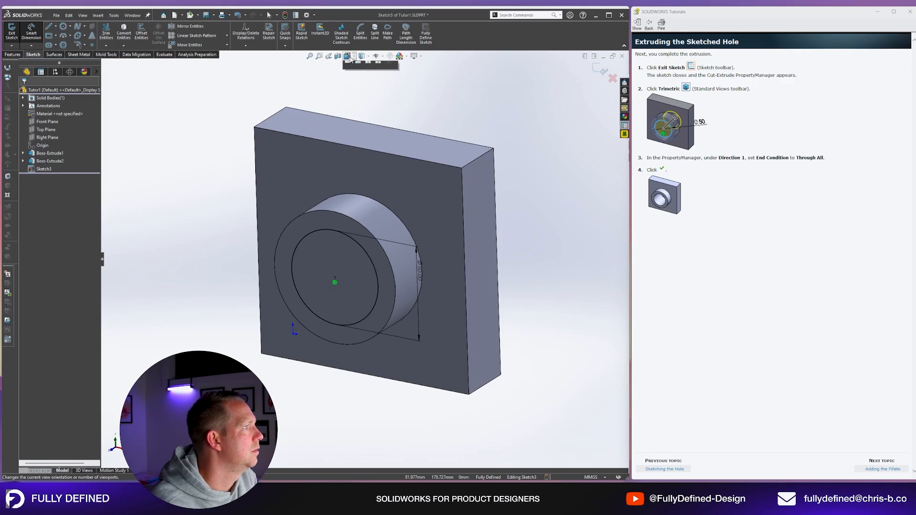
{"action": "left_click", "coordinate": [397, 101]}
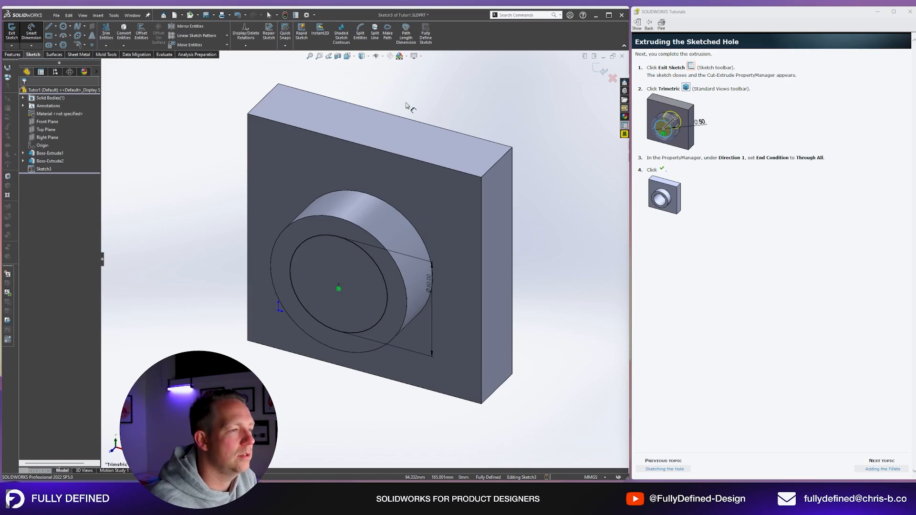
- Cut-extrude the sketched 50 mm circle with the end condition Through All to make the hole
{"action": "left_click", "coordinate": [13, 55]}
{"action": "left_click", "coordinate": [110, 38]}
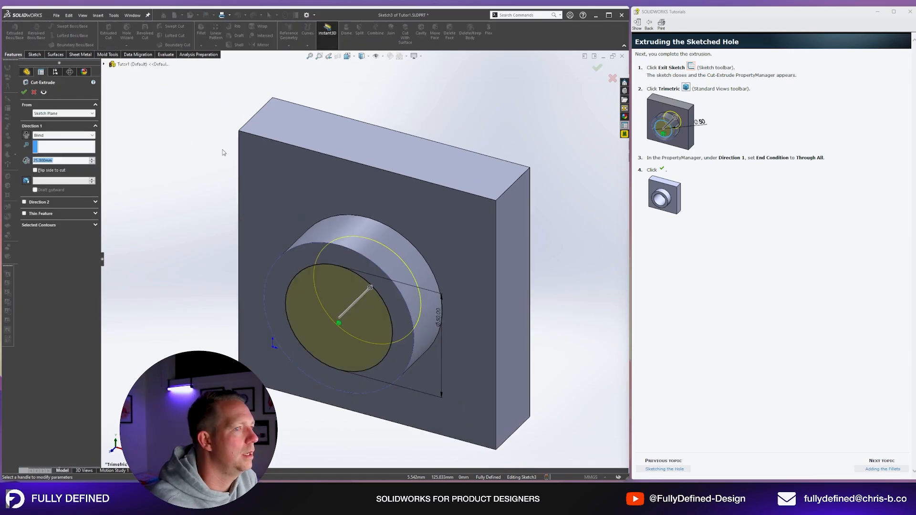
{"action": "left_click", "coordinate": [38, 136]}
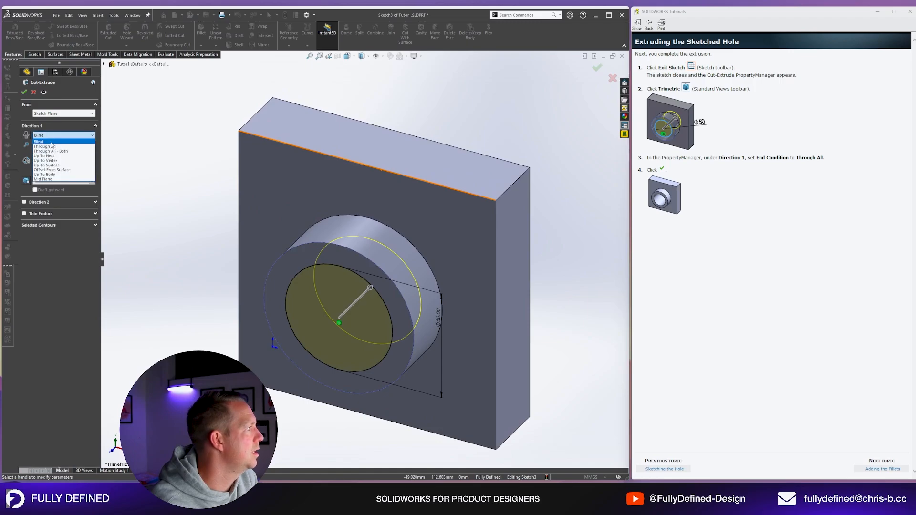
{"action": "left_click", "coordinate": [53, 148]}
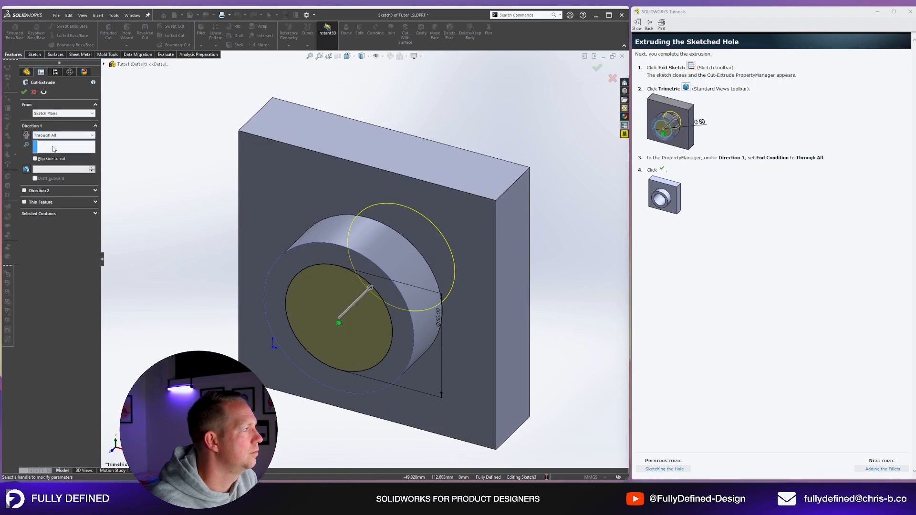
{"action": "left_click", "coordinate": [24, 92]}
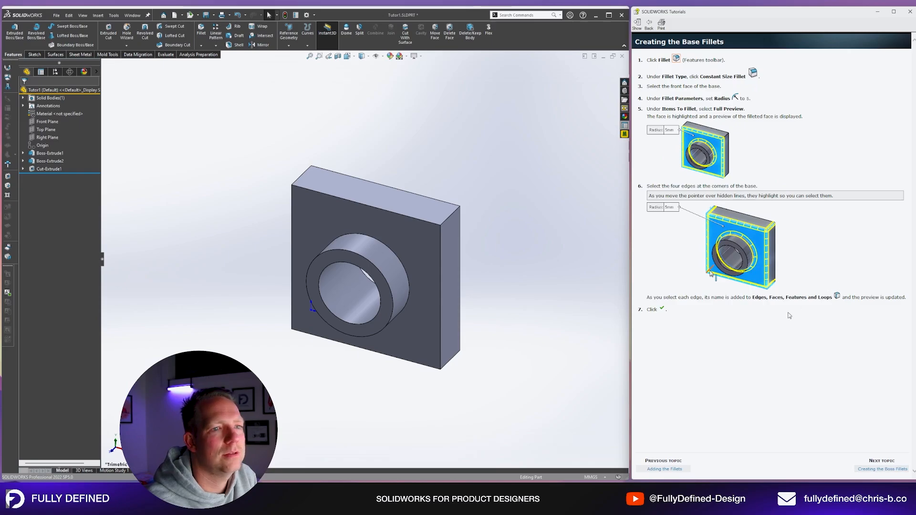
- Start a constant size fillet with a 5 mm radius on the base's front face
{"action": "left_click", "coordinate": [204, 31]}
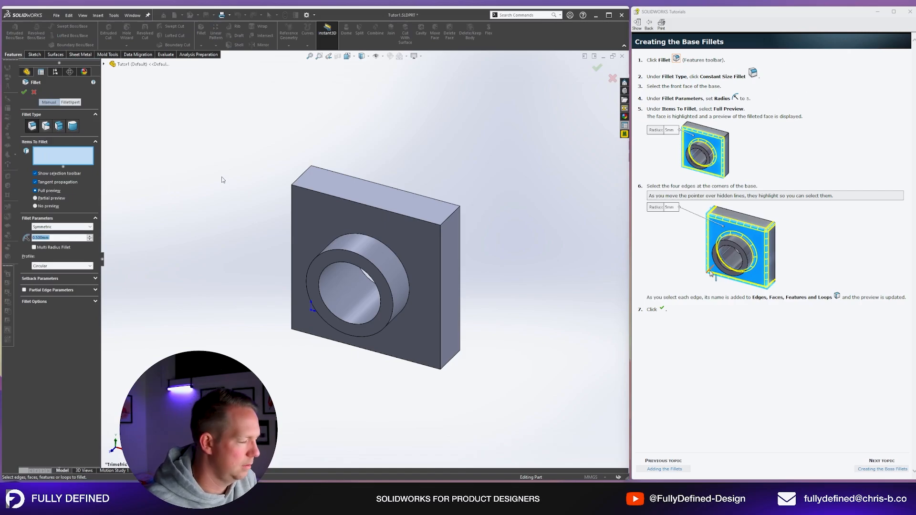
{"action": "type", "text": "5"}
{"action": "key", "text": "Return"}
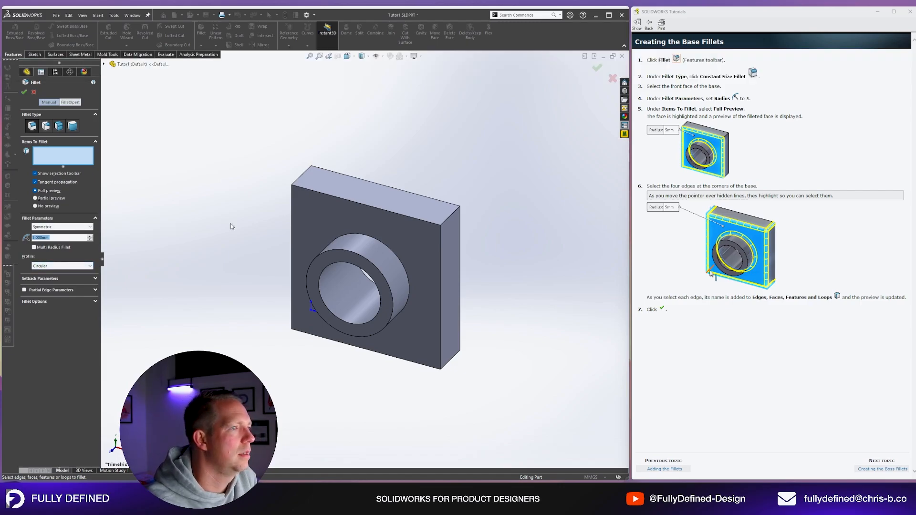
{"action": "left_click", "coordinate": [341, 219]}
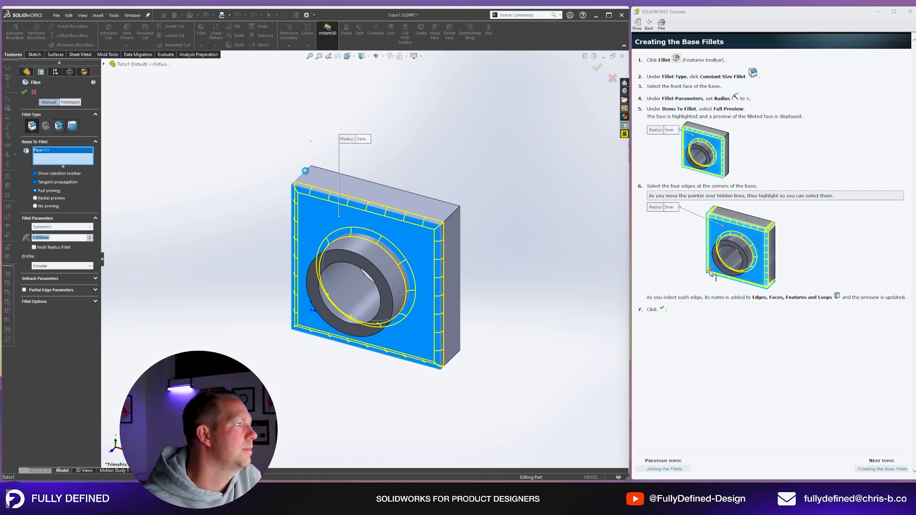
- Complete the fillet with the base's four corner edges added and advance the tutorial to Creating the Boss Fillets
{"action": "left_click", "coordinate": [306, 171]}
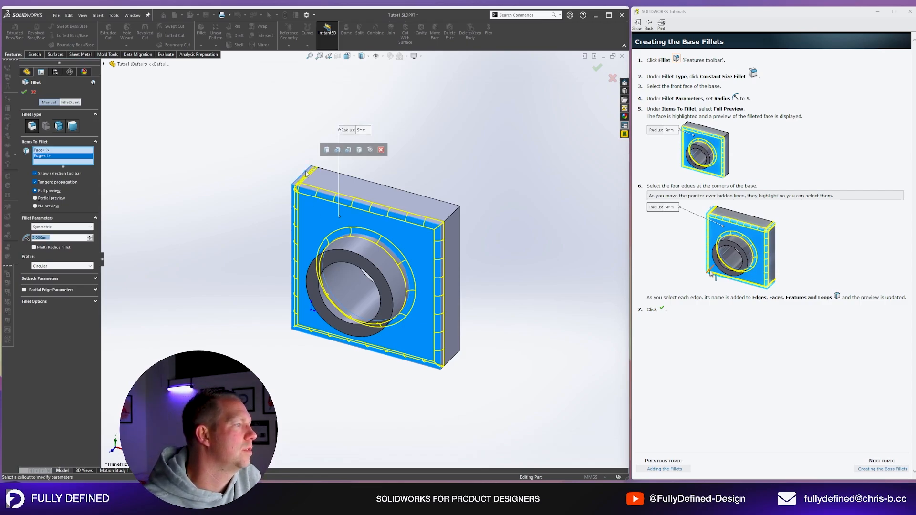
{"action": "left_click", "coordinate": [451, 216]}
{"action": "middle_click_drag", "start_coordinate": [451, 217], "coordinate": [373, 368]}
{"action": "left_click", "coordinate": [370, 354]}
{"action": "left_click", "coordinate": [224, 280]}
{"action": "middle_click_drag", "start_coordinate": [228, 291], "coordinate": [267, 315]}
{"action": "scroll", "coordinate": [362, 248], "scroll_direction": "up", "scroll_amount": 2}
{"action": "left_click", "coordinate": [597, 67]}
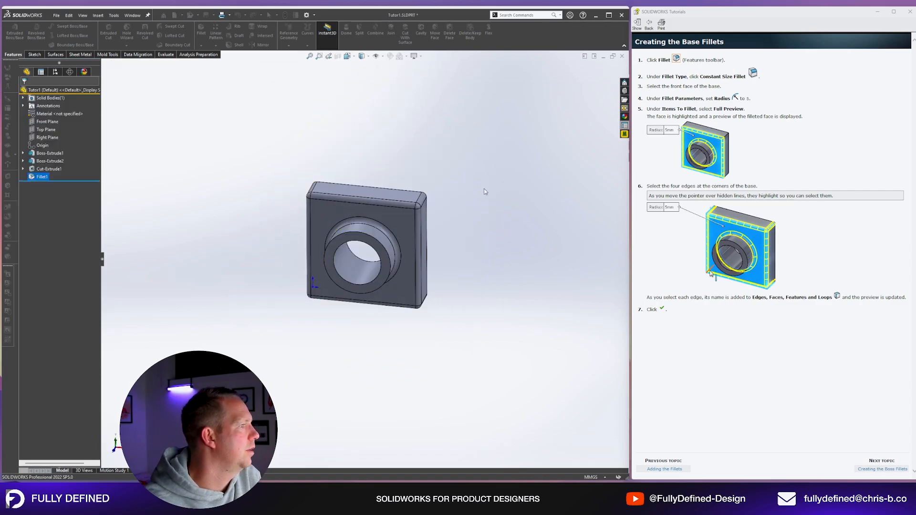
{"action": "middle_click_drag", "start_coordinate": [485, 193], "coordinate": [496, 219]}
{"action": "left_click", "coordinate": [882, 469]}
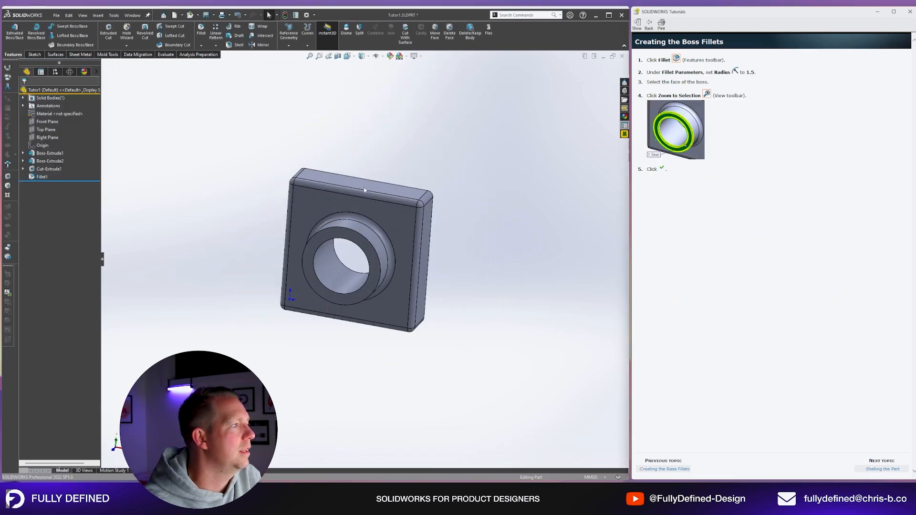
- Fillet the boss's front face with a 1.5 mm radius and save the part
{"action": "key", "text": "f"}
{"action": "left_click", "coordinate": [199, 31]}
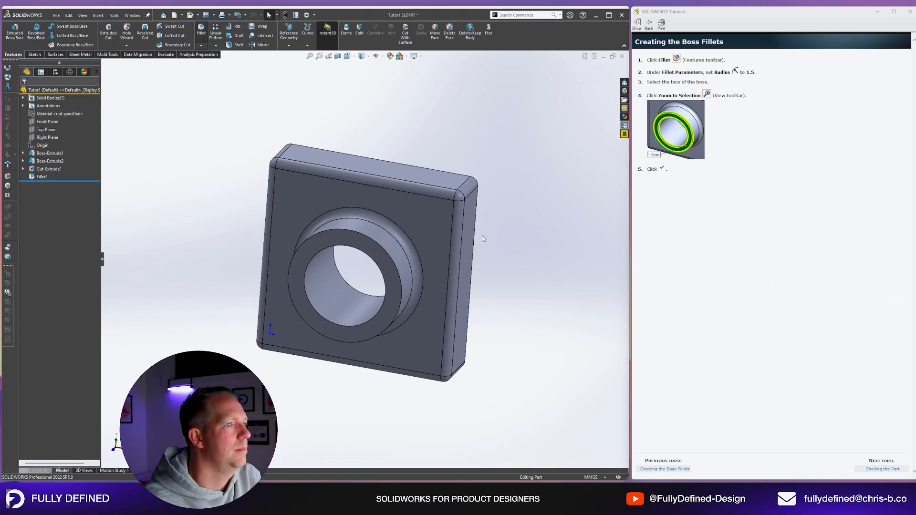
{"action": "type", "text": "1.5"}
{"action": "key", "text": "Return"}
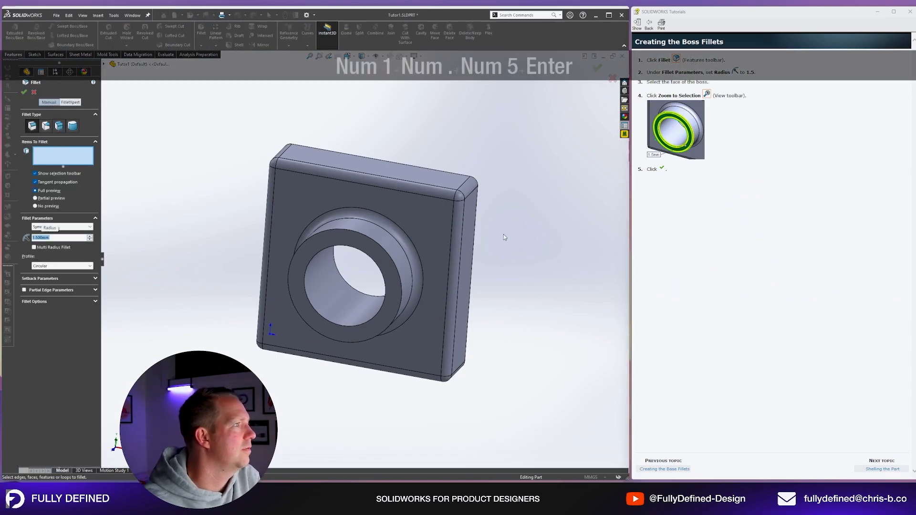
{"action": "left_click", "coordinate": [365, 244]}
{"action": "right_click", "coordinate": [366, 244]}
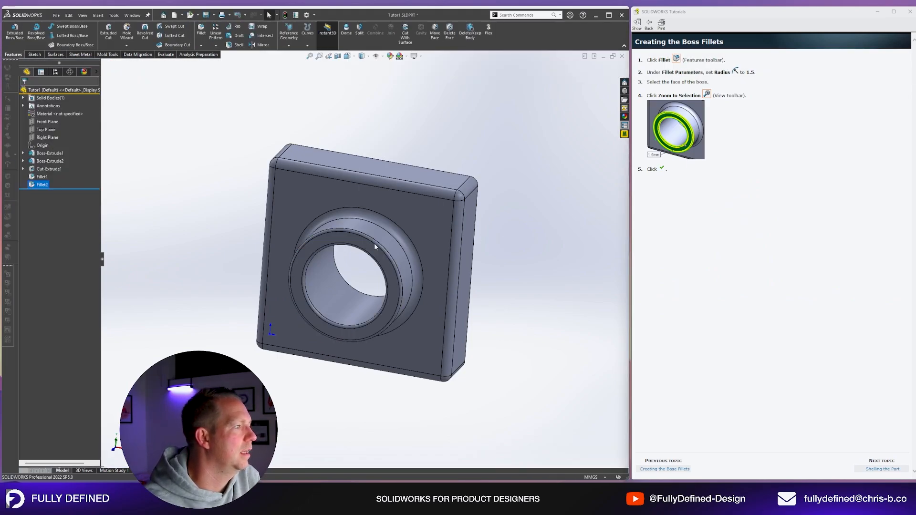
{"action": "left_click", "coordinate": [206, 15]}
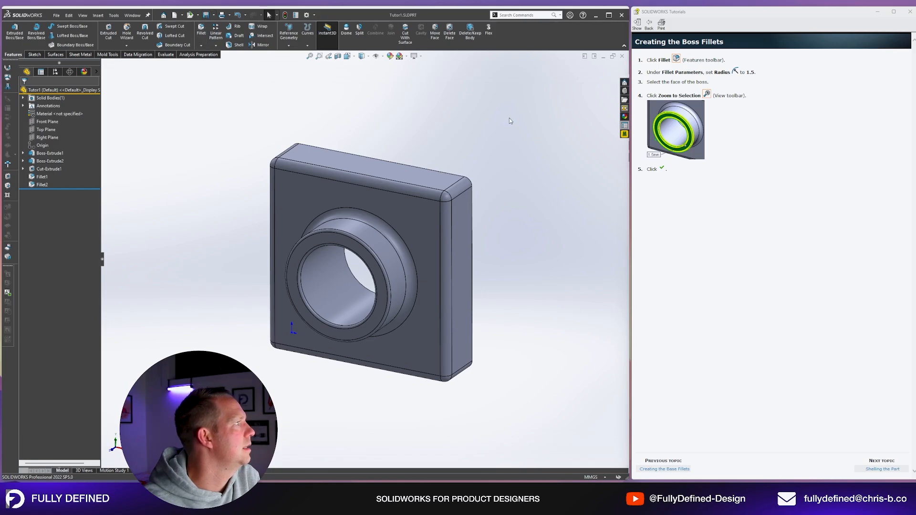
- Advance the tutorial to Creating the Shell and start a shell that removes the part's back face, with its preview shown
{"action": "left_click", "coordinate": [868, 469]}
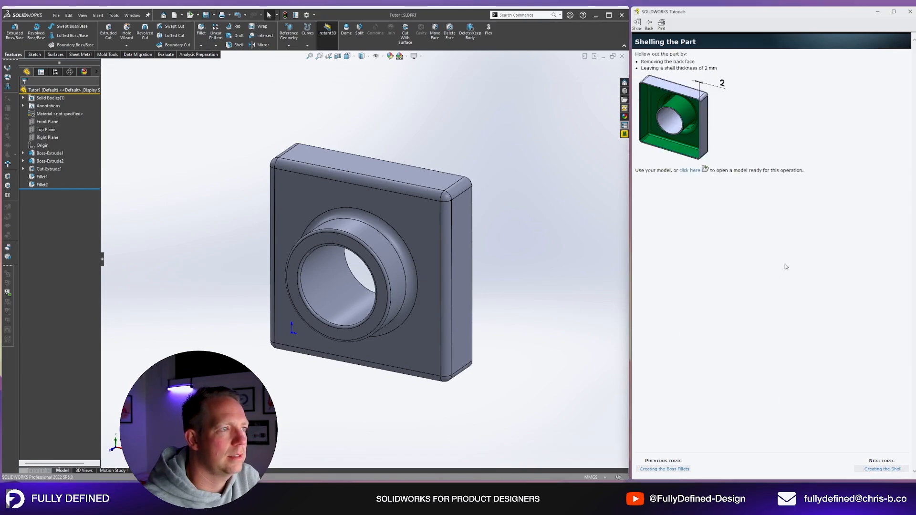
{"action": "middle_click_drag", "start_coordinate": [543, 178], "coordinate": [454, 253]}
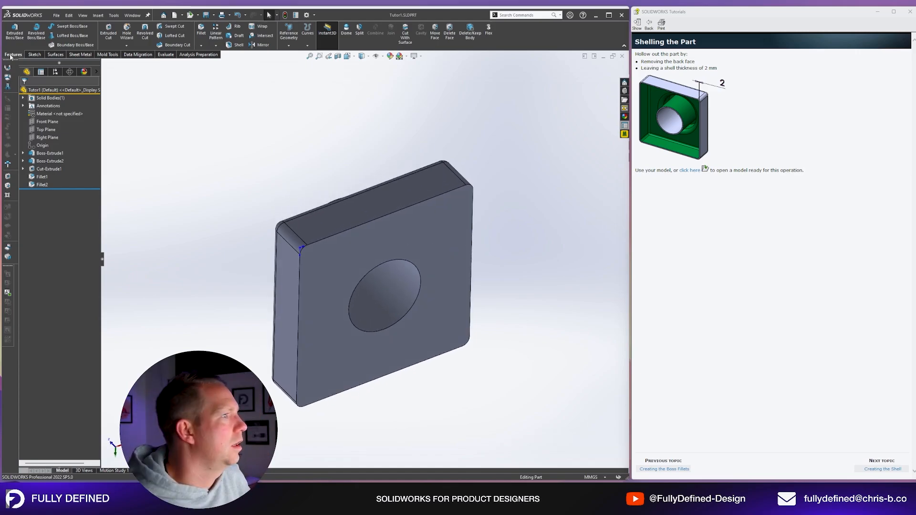
{"action": "left_click", "coordinate": [229, 46]}
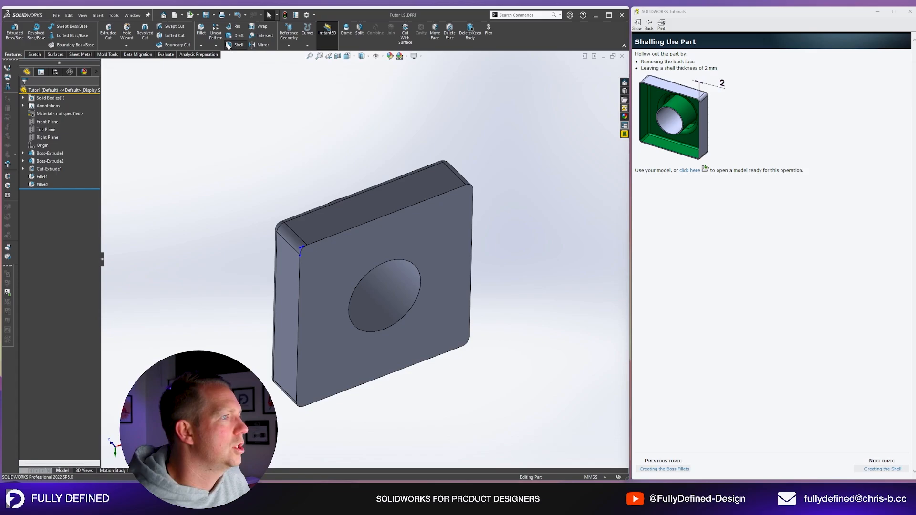
{"action": "left_click", "coordinate": [883, 469]}
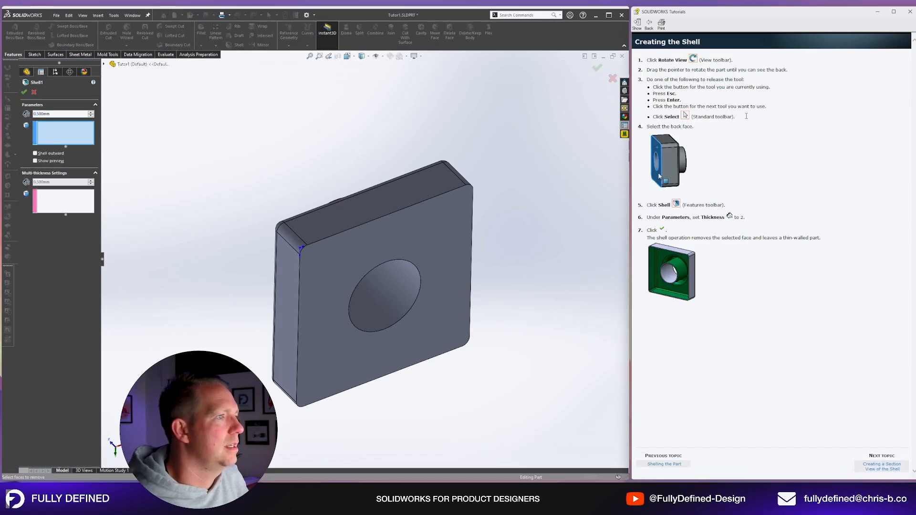
{"action": "left_click", "coordinate": [329, 266]}
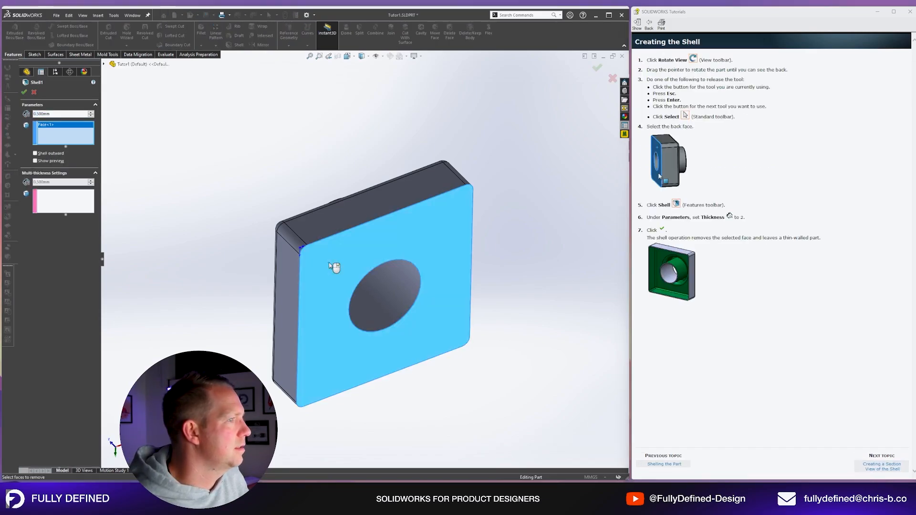
{"action": "left_click", "coordinate": [42, 162]}
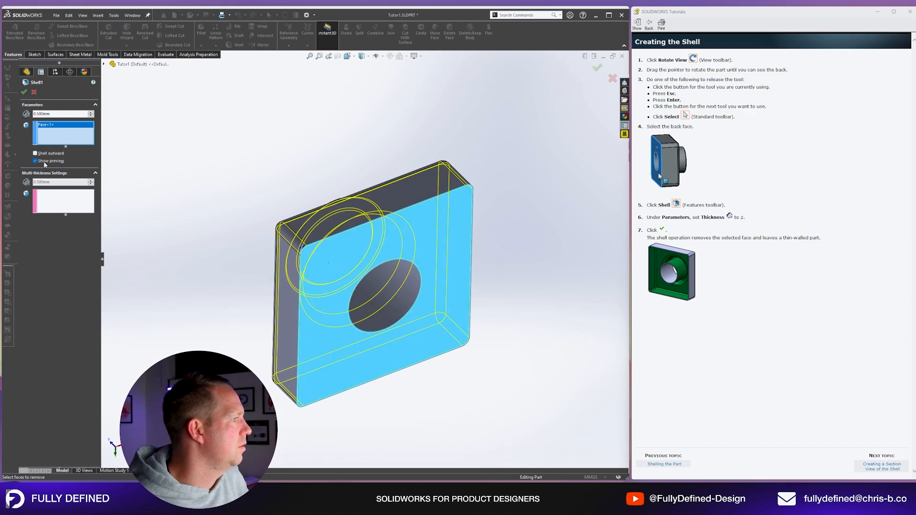
{"action": "middle_click_drag", "start_coordinate": [429, 239], "coordinate": [416, 318]}
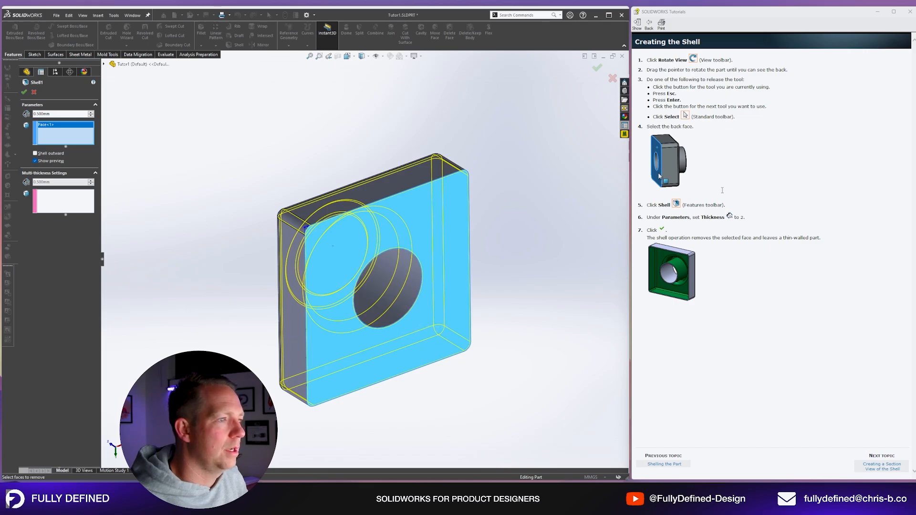
- Complete the shell with a thickness of 2 mm and save the part
{"action": "left_click", "coordinate": [56, 115]}
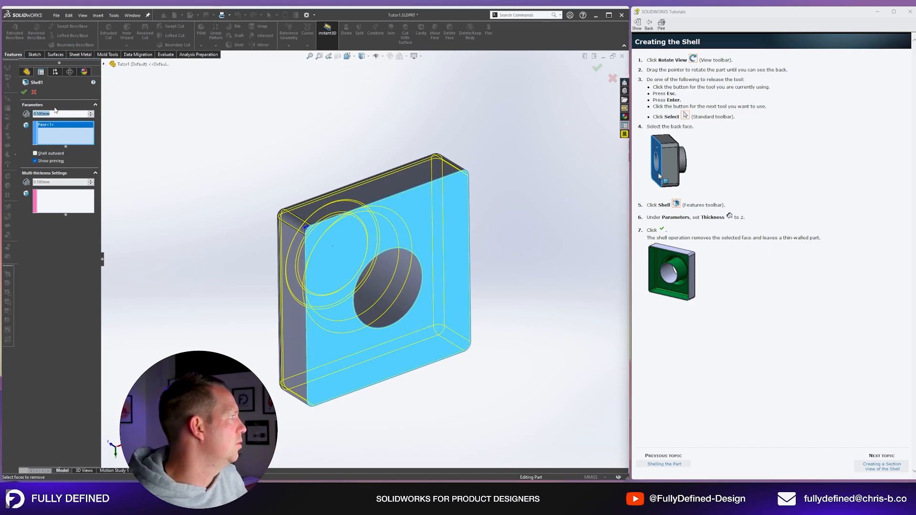
{"action": "left_click", "coordinate": [92, 113]}
{"action": "left_click", "coordinate": [91, 113]}
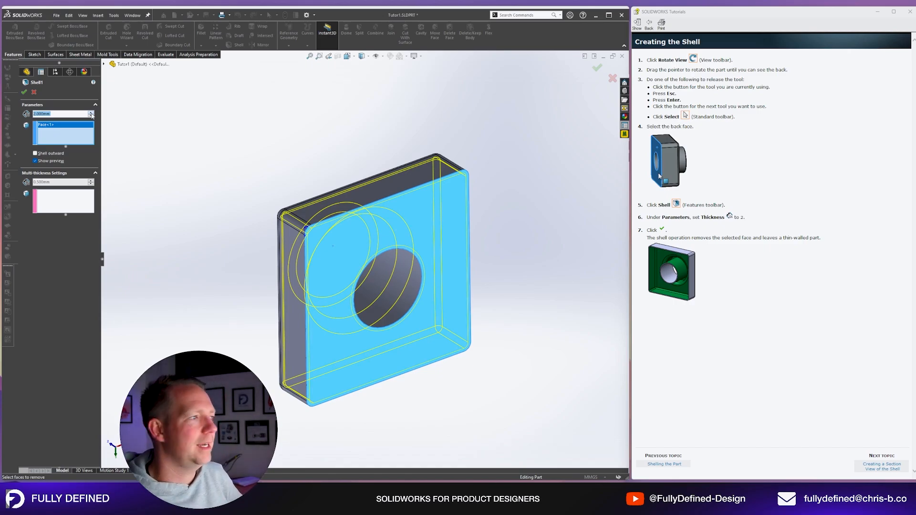
{"action": "left_click", "coordinate": [24, 92]}
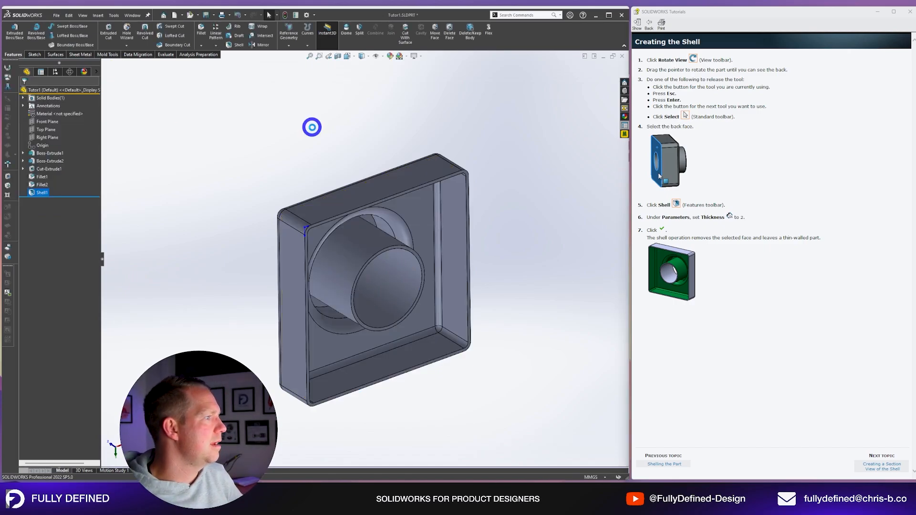
{"action": "middle_click_drag", "start_coordinate": [311, 125], "coordinate": [543, 275]}
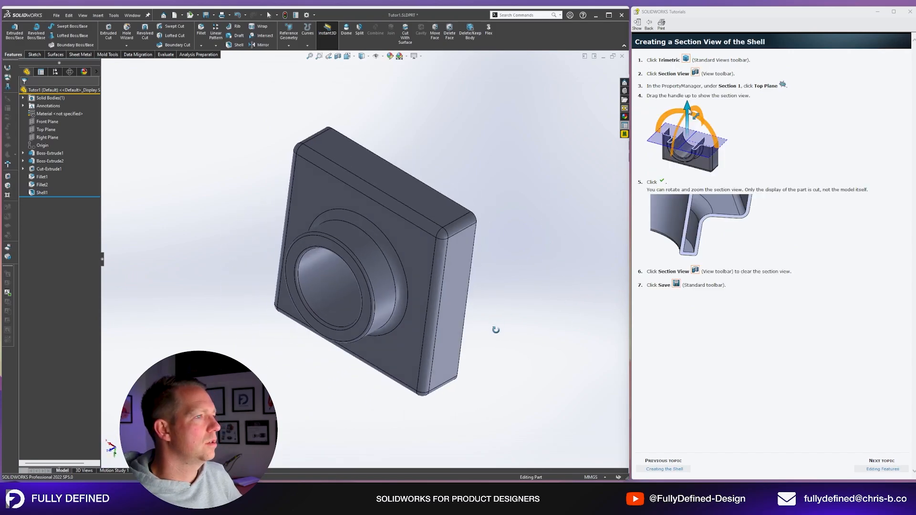
{"action": "middle_click_drag", "start_coordinate": [493, 327], "coordinate": [472, 287]}
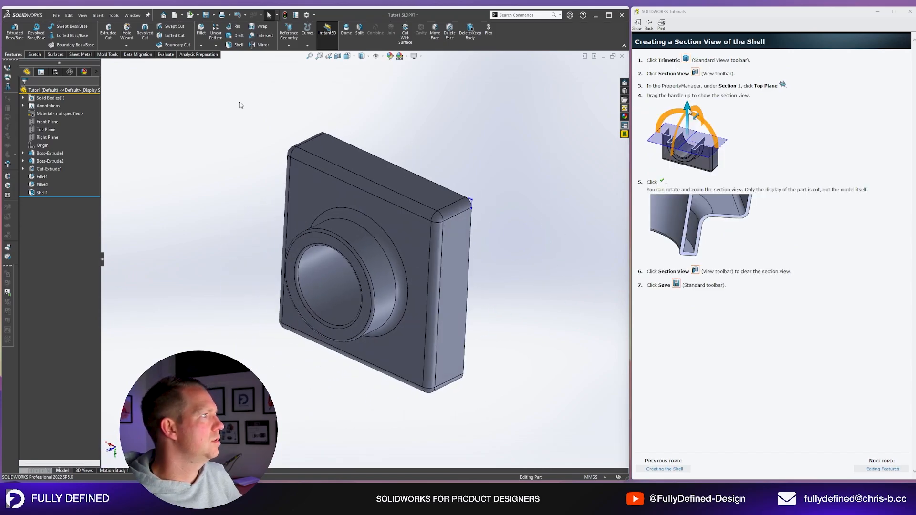
{"action": "left_click", "coordinate": [205, 15]}
- Create a section view of the shelled part on the Right Plane, offset about 55 mm through the boss
{"action": "middle_click_drag", "start_coordinate": [474, 139], "coordinate": [518, 151]}
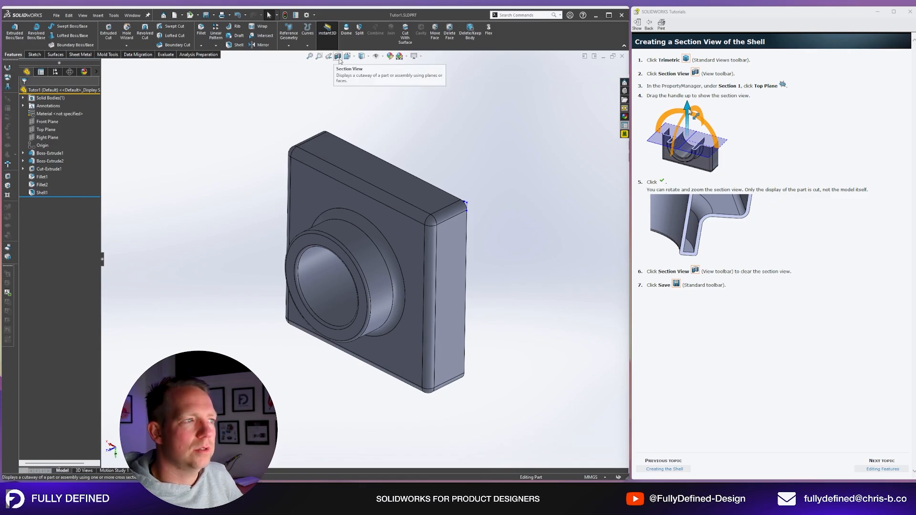
{"action": "left_click", "coordinate": [337, 56]}
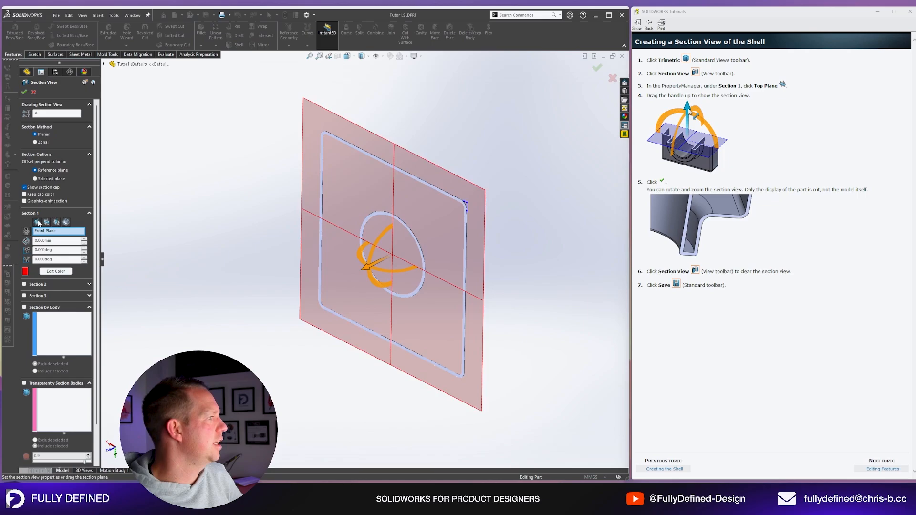
{"action": "left_click", "coordinate": [47, 222]}
{"action": "left_click", "coordinate": [56, 223]}
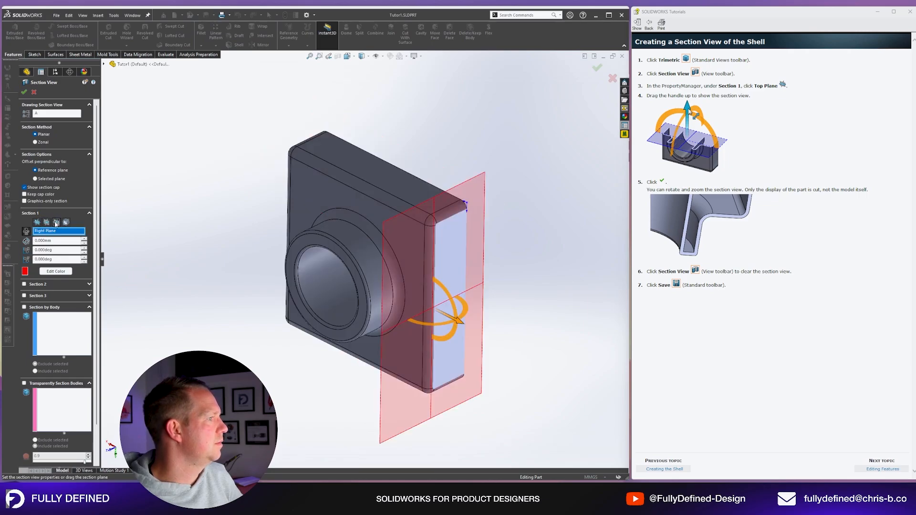
{"action": "left_click_drag", "start_coordinate": [462, 326], "coordinate": [395, 274]}
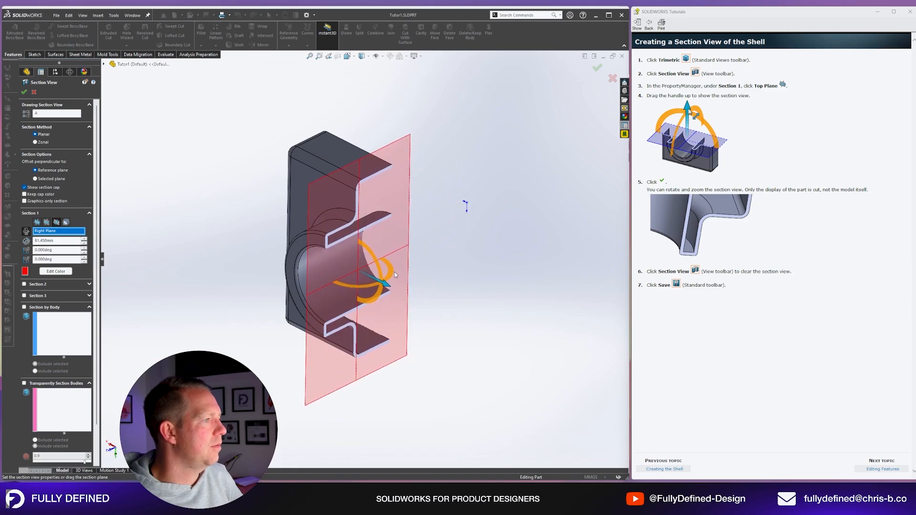
{"action": "mouse_move", "coordinate": [499, 312]}
{"action": "middle_mouse_down"}
{"action": "mouse_move", "coordinate": [394, 280]}
{"action": "mouse_move", "coordinate": [497, 318]}
{"action": "middle_mouse_up"}
{"action": "scroll", "coordinate": [319, 295], "scroll_direction": "down", "scroll_amount": 1}
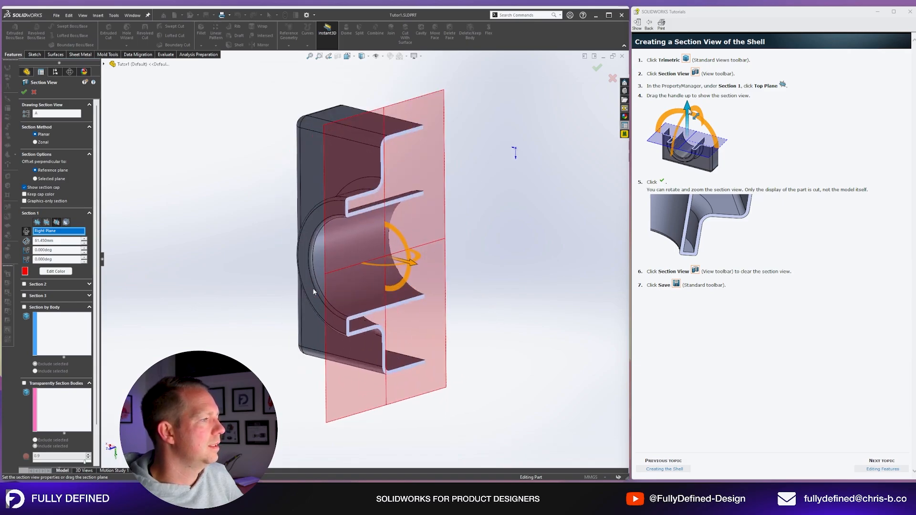
{"action": "left_click_drag", "start_coordinate": [412, 259], "coordinate": [420, 282]}
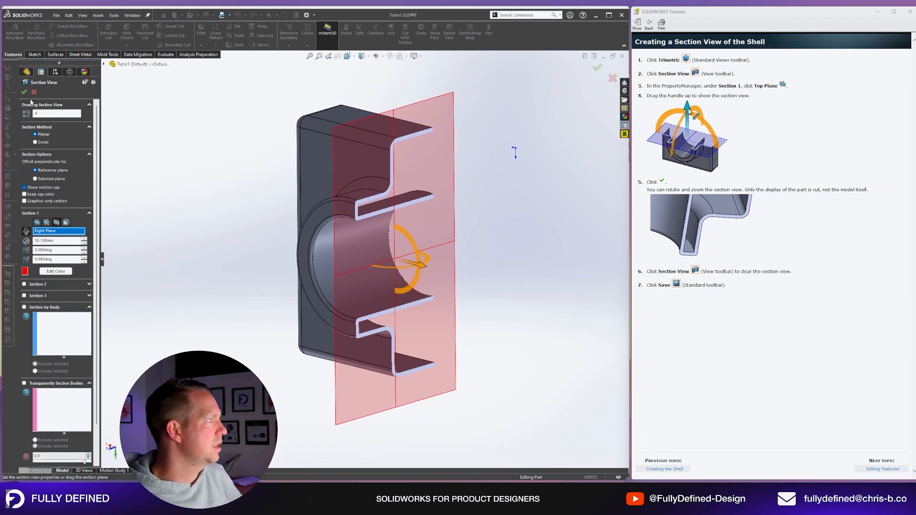
{"action": "left_click", "coordinate": [24, 95]}
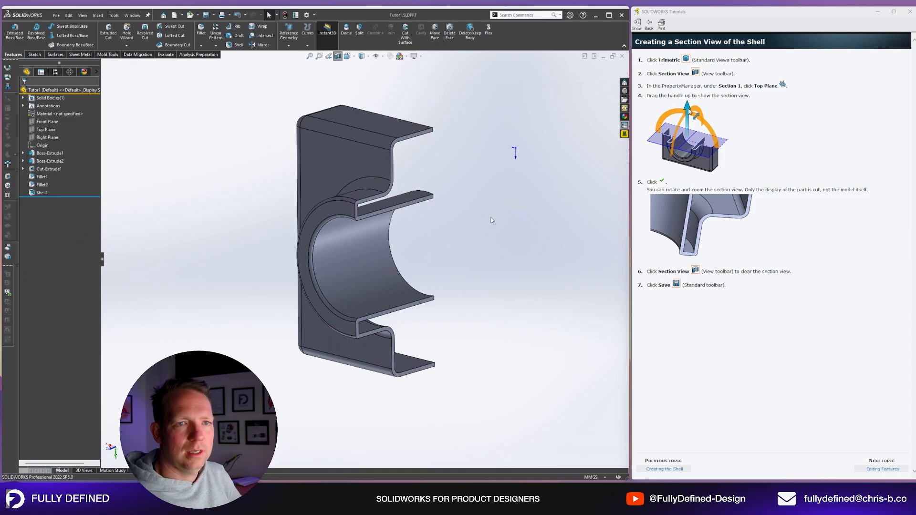
- Inspect the sectioned shell from another angle and clear the section view
{"action": "middle_click_drag", "start_coordinate": [492, 219], "coordinate": [435, 217]}
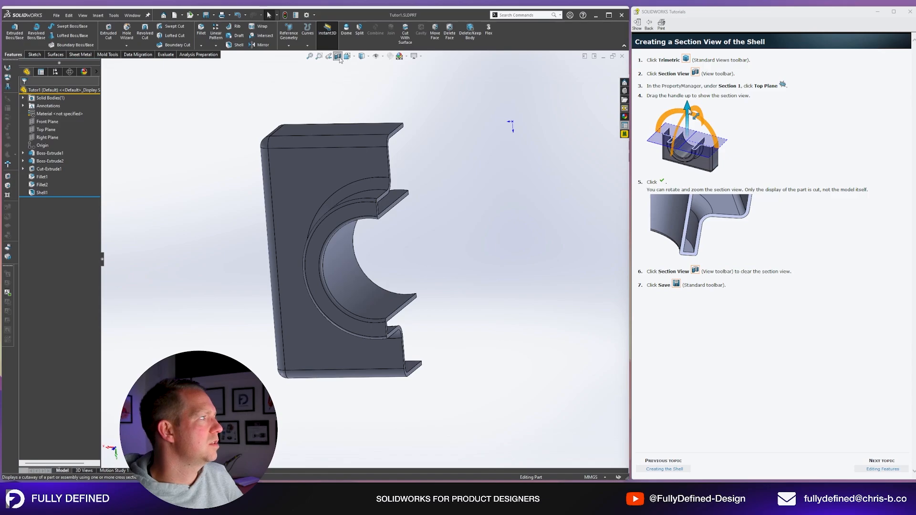
{"action": "left_click", "coordinate": [338, 56]}
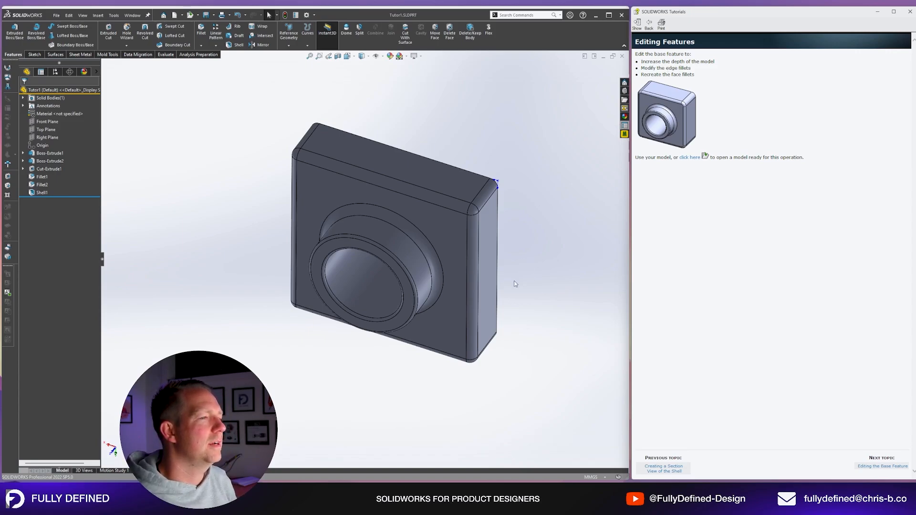
- Advance the tutorial to Editing the Base Feature and set the base extrusion's depth to 50 mm
{"action": "left_click", "coordinate": [885, 468]}
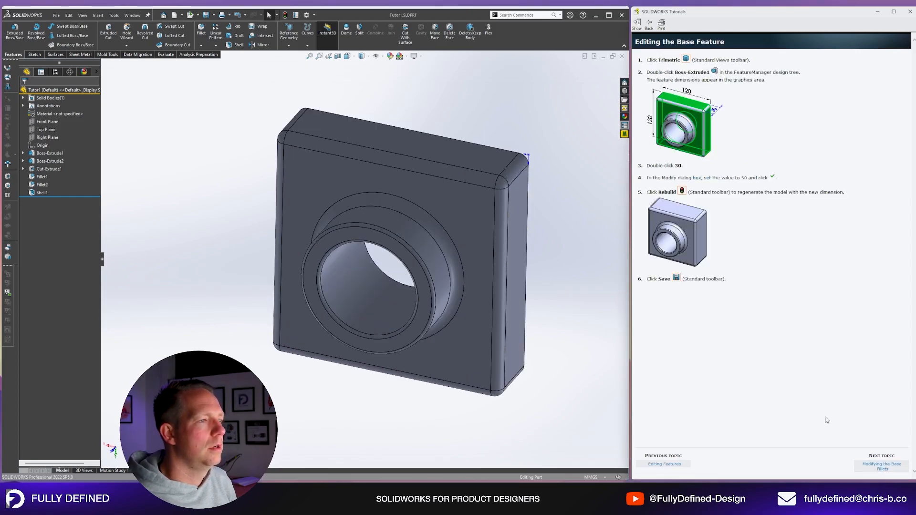
{"action": "middle_click_drag", "start_coordinate": [516, 317], "coordinate": [532, 305]}
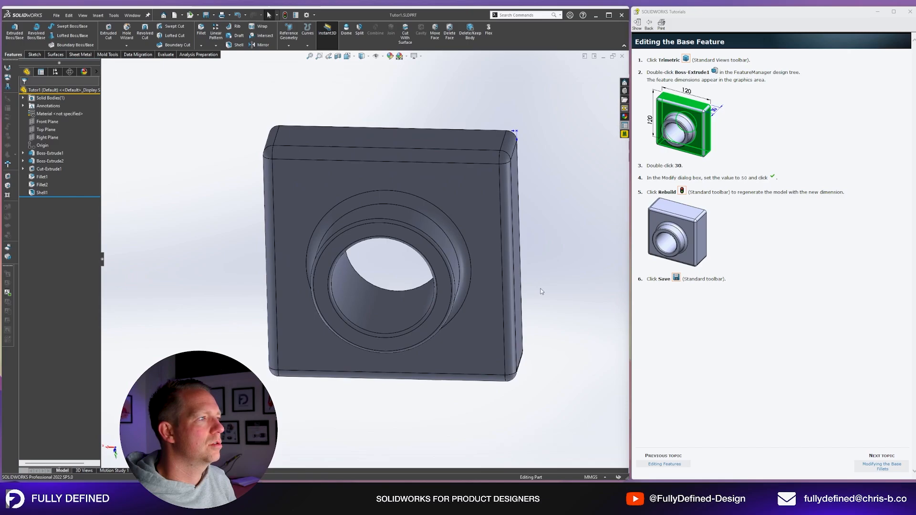
{"action": "middle_click_drag", "start_coordinate": [542, 199], "coordinate": [517, 257]}
{"action": "left_click", "coordinate": [477, 210]}
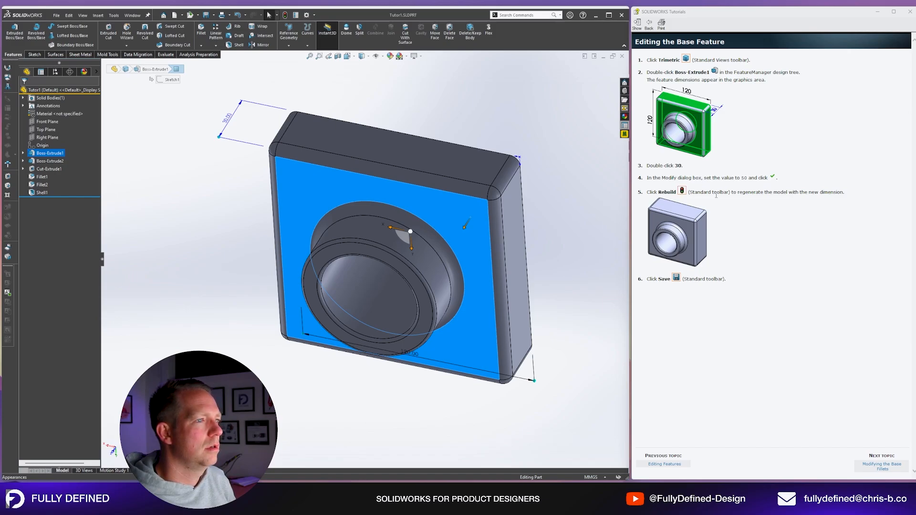
{"action": "scroll", "coordinate": [363, 156], "scroll_direction": "up", "scroll_amount": 3}
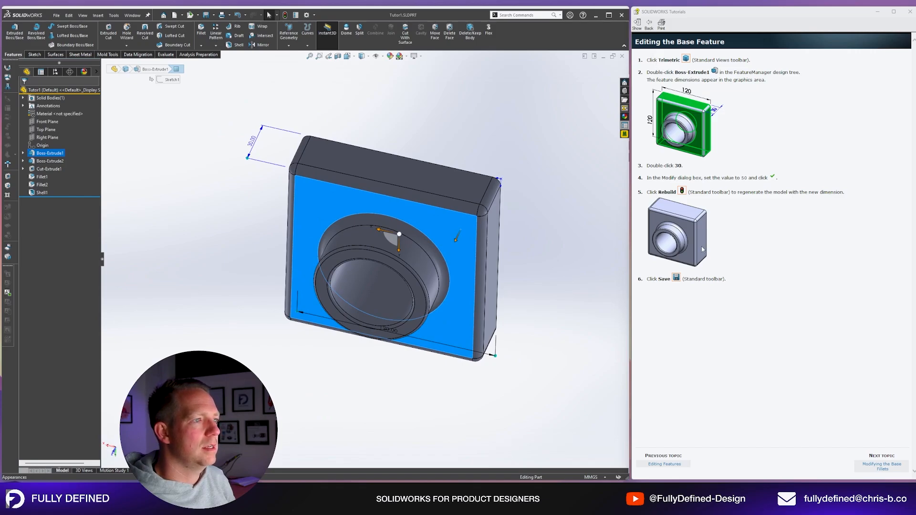
{"action": "middle_click_drag", "start_coordinate": [392, 132], "coordinate": [393, 169]}
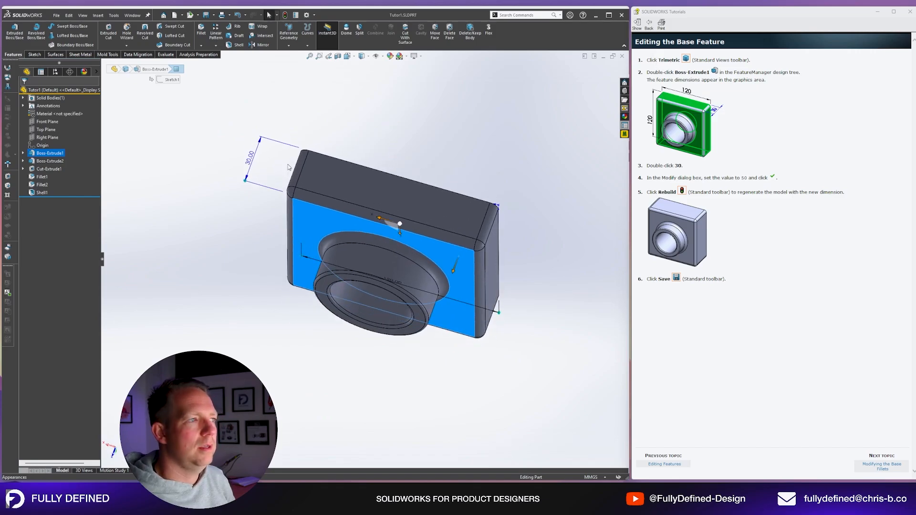
{"action": "scroll", "coordinate": [251, 155], "scroll_direction": "down", "scroll_amount": 1}
{"action": "left_click", "coordinate": [252, 160]}
{"action": "type", "text": "50"}
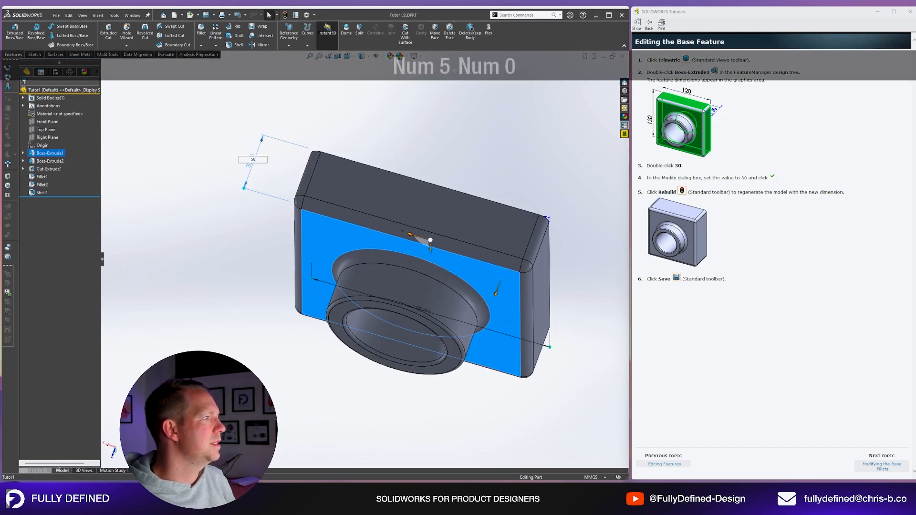
{"action": "key", "text": "Return"}
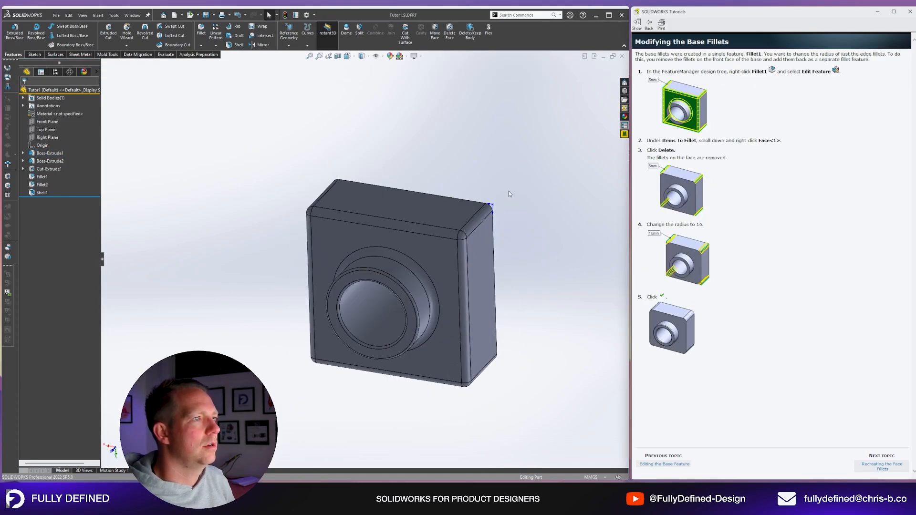
- Edit Fillet1 to remove the base's front face from its items, keeping only the four corner edges
{"action": "scroll", "coordinate": [379, 344], "scroll_direction": "down", "scroll_amount": 2}
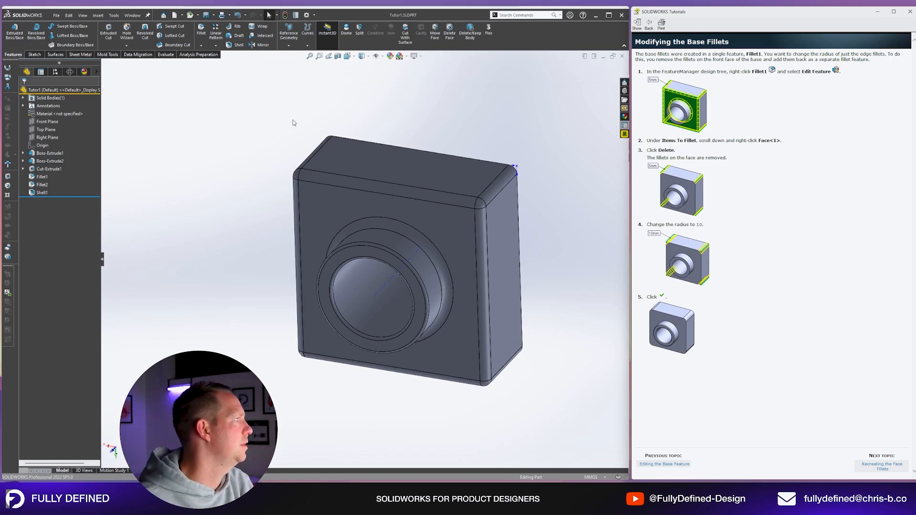
{"action": "left_click", "coordinate": [41, 178]}
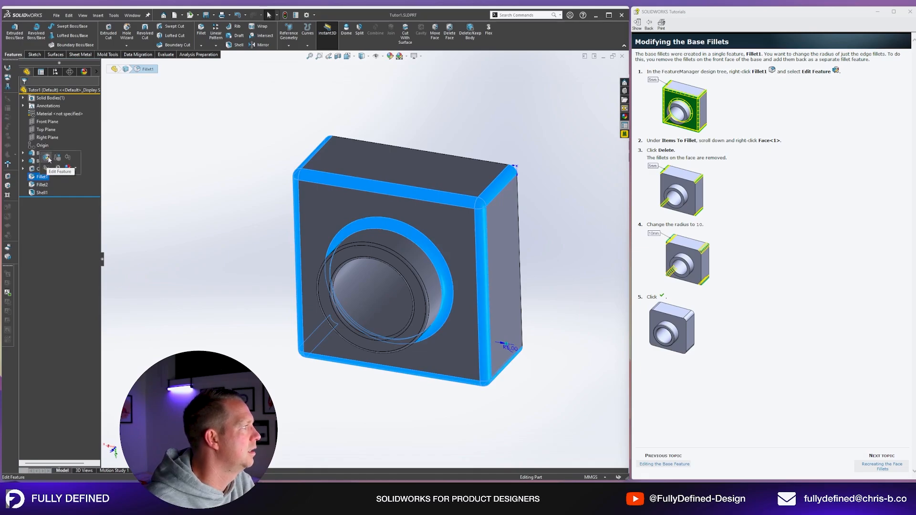
{"action": "left_click", "coordinate": [47, 158]}
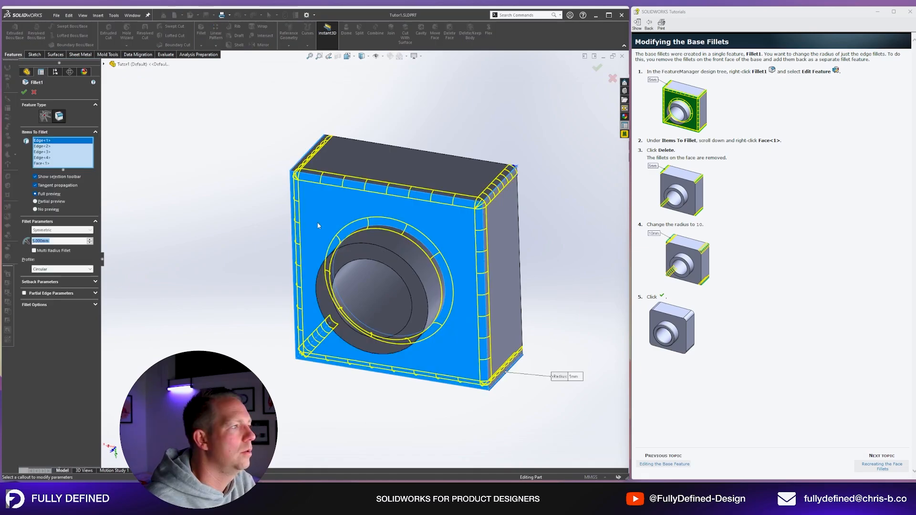
{"action": "left_click", "coordinate": [351, 208]}
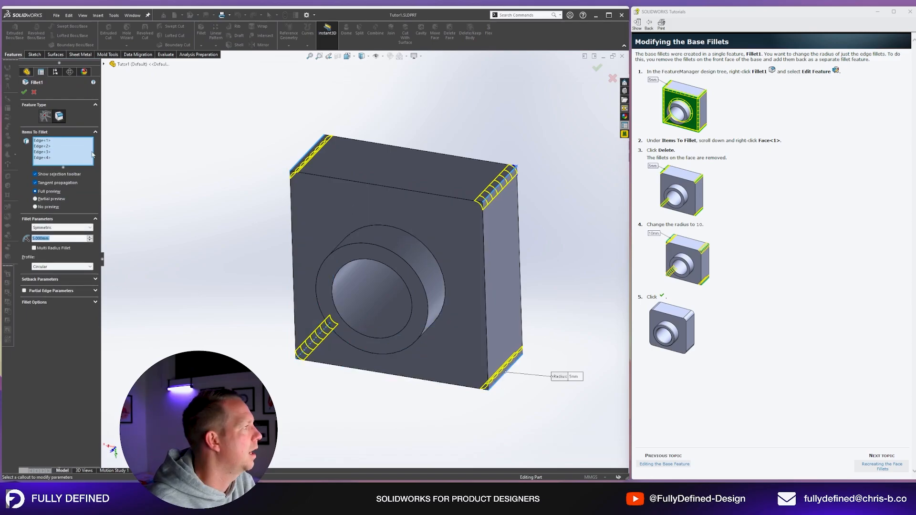
{"action": "left_click", "coordinate": [24, 92]}
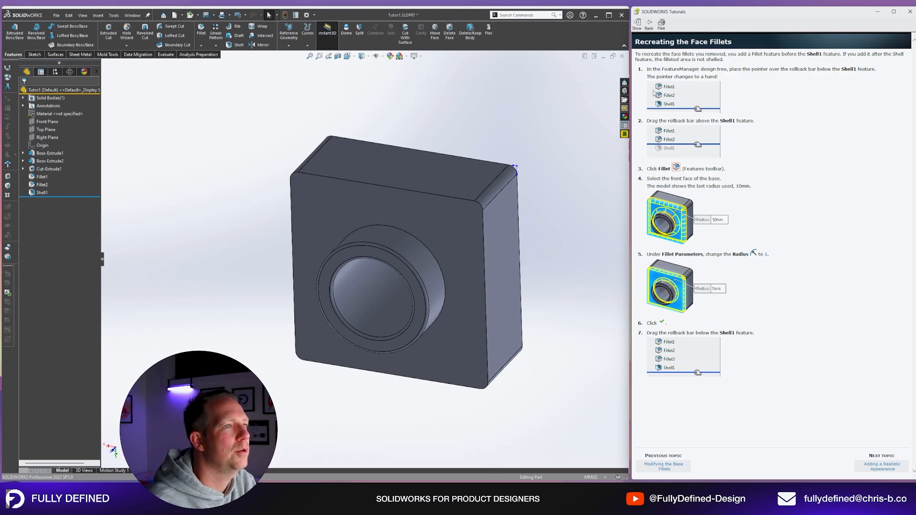
- Roll the model back to just before Shell1 and inspect the unshelled back of the part
{"action": "left_click", "coordinate": [75, 196]}
{"action": "left_click_drag", "start_coordinate": [74, 196], "coordinate": [70, 189]}
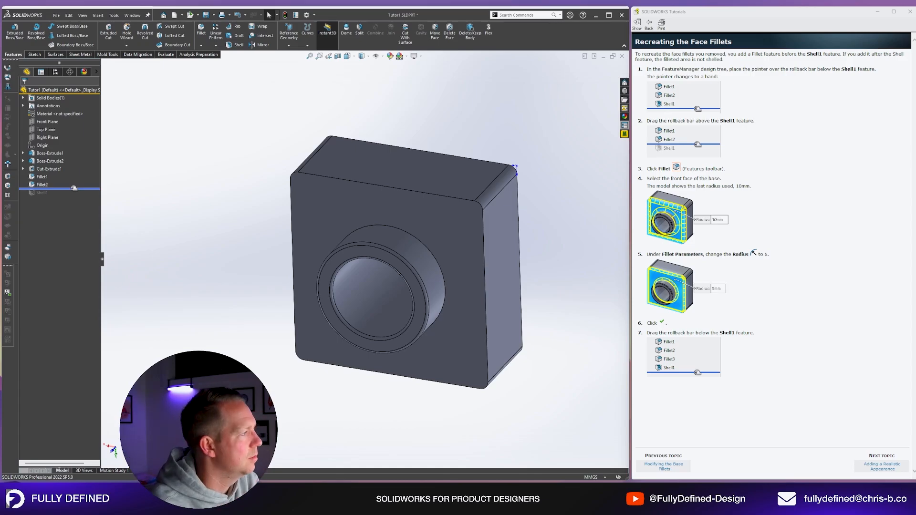
{"action": "middle_click_drag", "start_coordinate": [563, 205], "coordinate": [415, 245]}
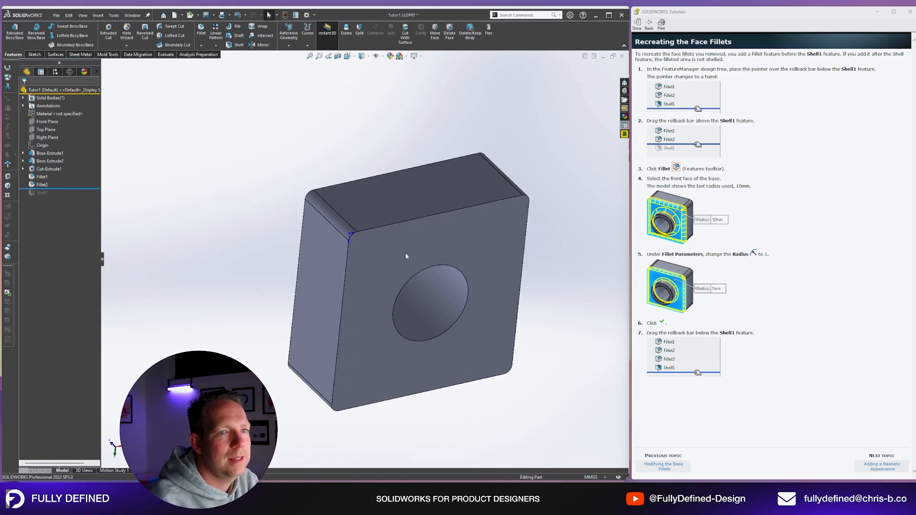
{"action": "left_click", "coordinate": [75, 188]}
{"action": "mouse_move", "coordinate": [75, 187]}
{"action": "left_mouse_down"}
{"action": "mouse_move", "coordinate": [74, 196]}
{"action": "mouse_move", "coordinate": [77, 188]}
{"action": "left_mouse_up"}
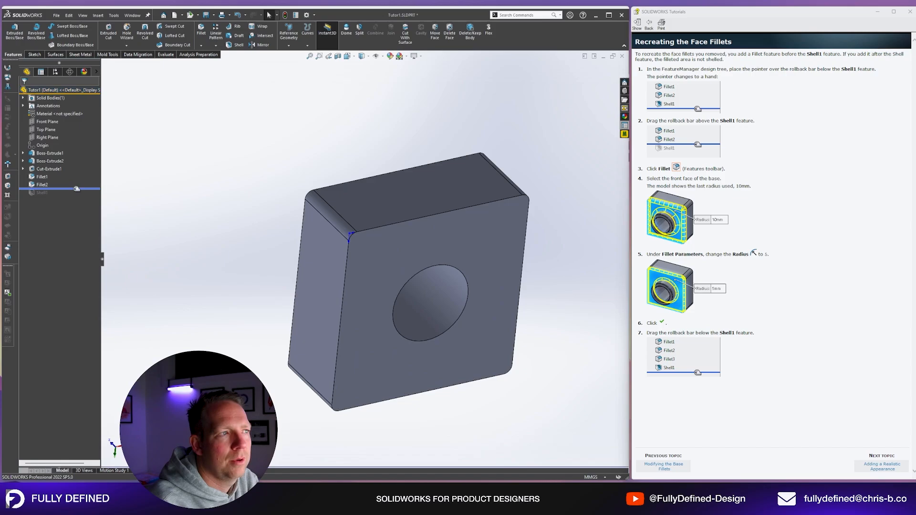
- Fillet the front face of the base with a 5 mm radius
{"action": "middle_click_drag", "start_coordinate": [359, 214], "coordinate": [511, 223]}
{"action": "scroll", "coordinate": [511, 223], "scroll_direction": "up", "scroll_amount": 2}
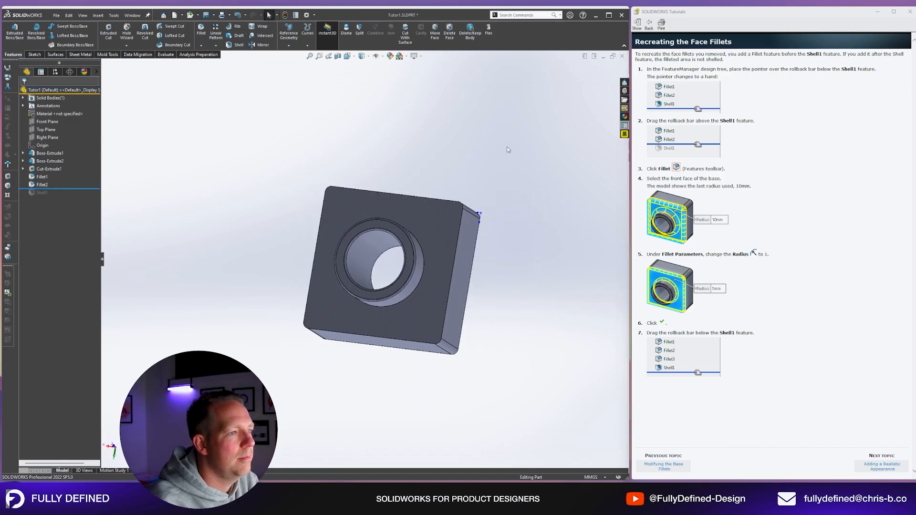
{"action": "scroll", "coordinate": [508, 191], "scroll_direction": "down", "scroll_amount": 1}
{"action": "key", "text": "f"}
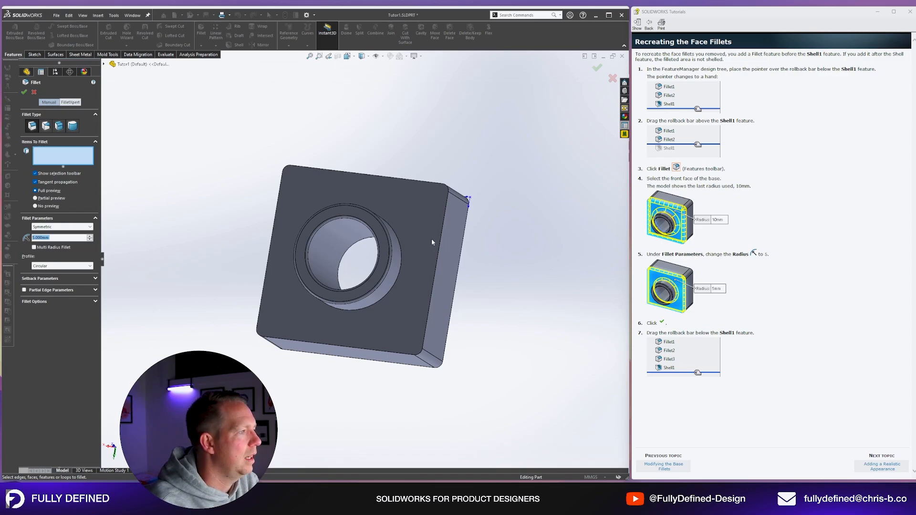
{"action": "left_click", "coordinate": [427, 223]}
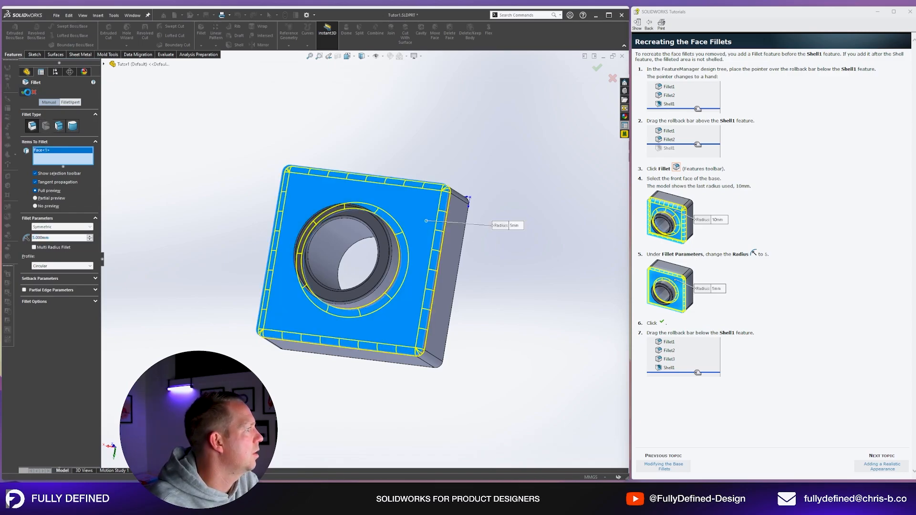
{"action": "left_click", "coordinate": [24, 92]}
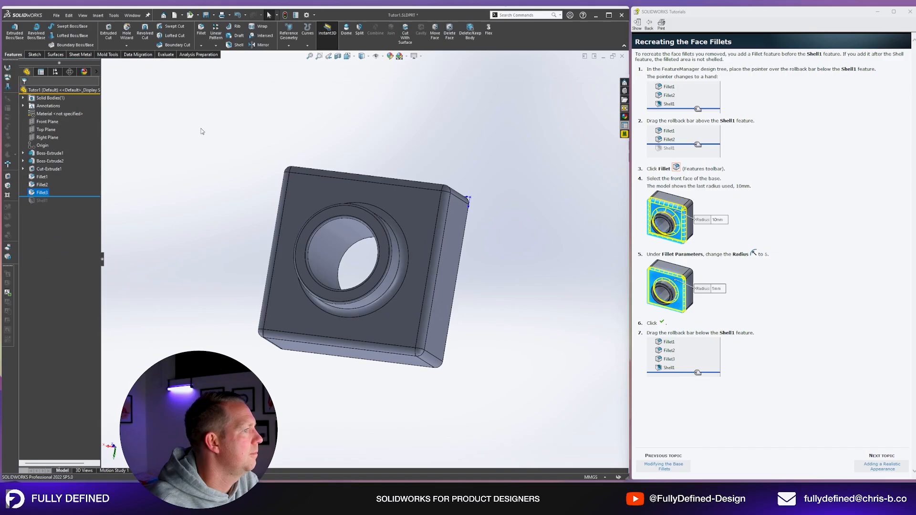
- Return the tutorial to Modifying the Base Fillets and set the corner edge fillet radius to 10 mm
{"action": "left_click", "coordinate": [664, 466]}
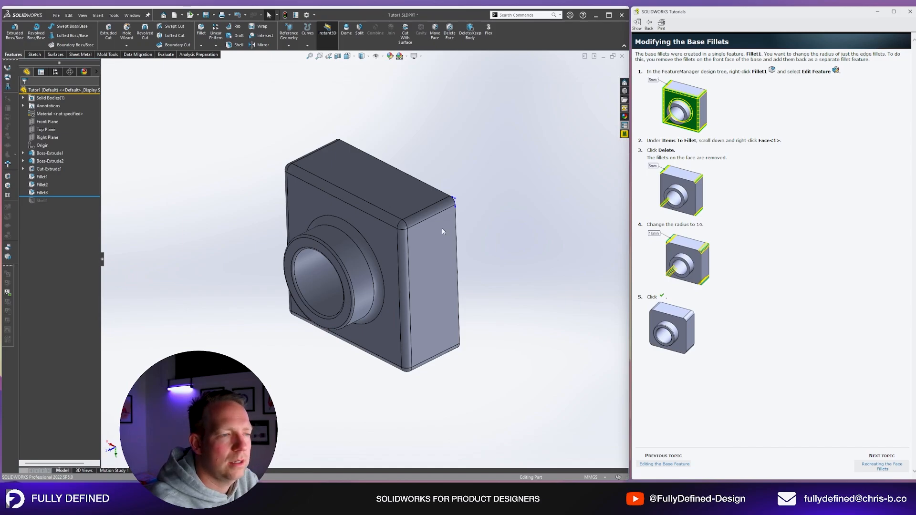
{"action": "scroll", "coordinate": [434, 212], "scroll_direction": "down", "scroll_amount": 3}
{"action": "left_click", "coordinate": [444, 188]}
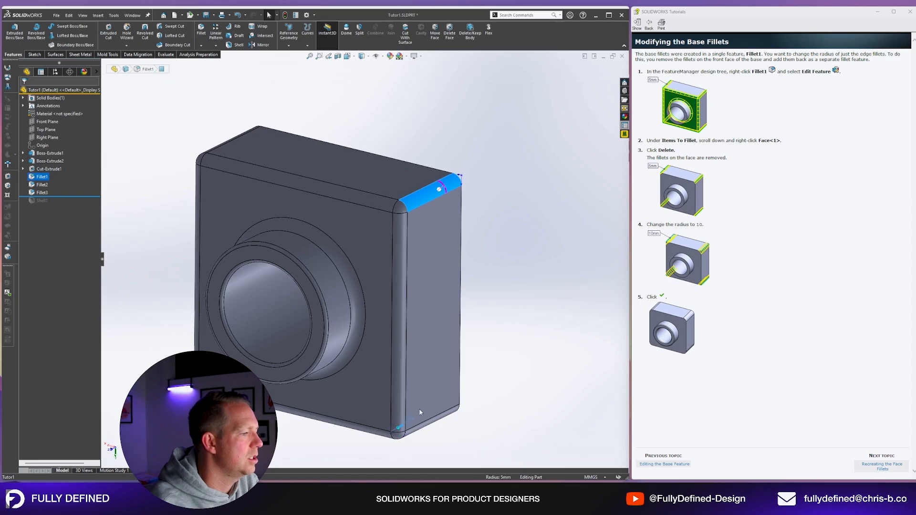
{"action": "double_click", "coordinate": [494, 376]}
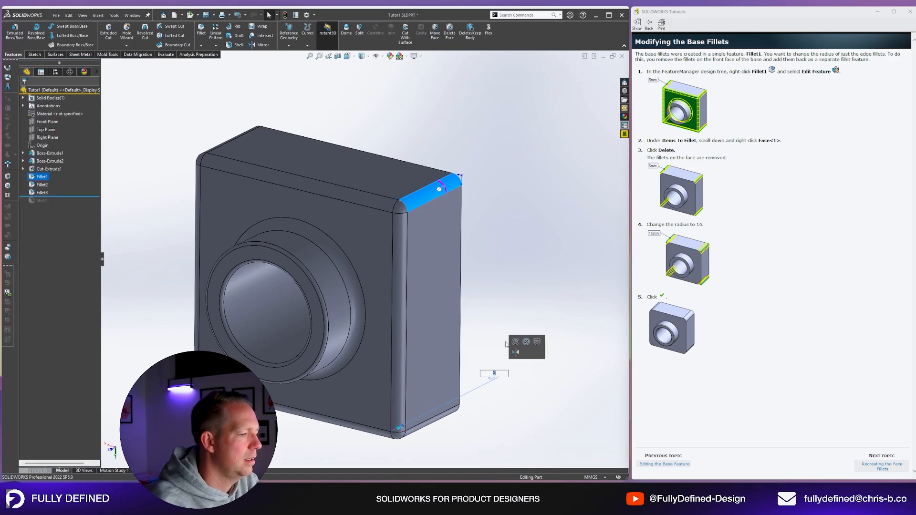
{"action": "type", "text": "10"}
{"action": "key", "text": "Return"}
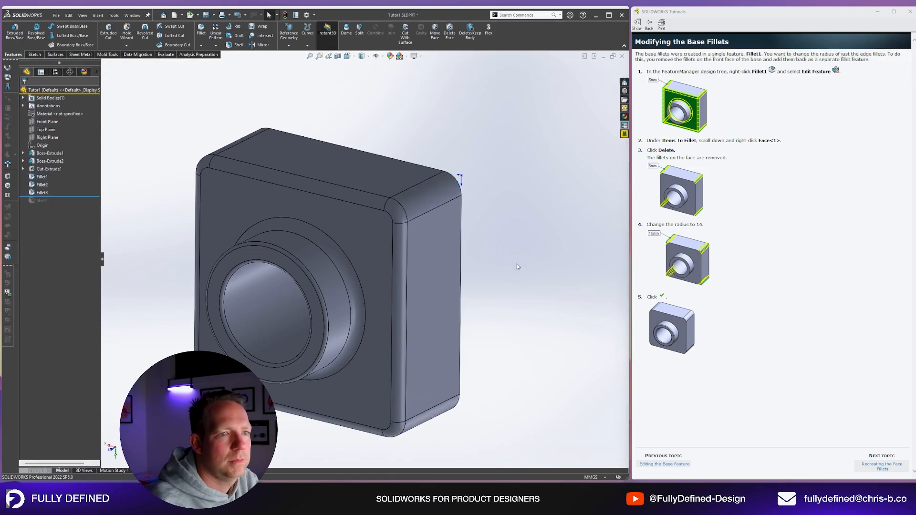
- Roll the model forward past Shell1 and turn on RealView Graphics
{"action": "left_click_drag", "start_coordinate": [58, 197], "coordinate": [57, 204]}
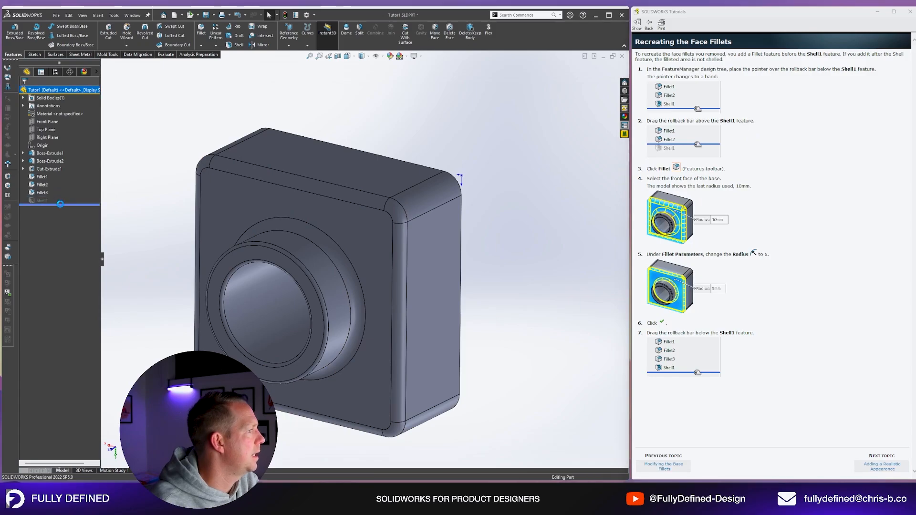
{"action": "middle_click_drag", "start_coordinate": [446, 262], "coordinate": [405, 239]}
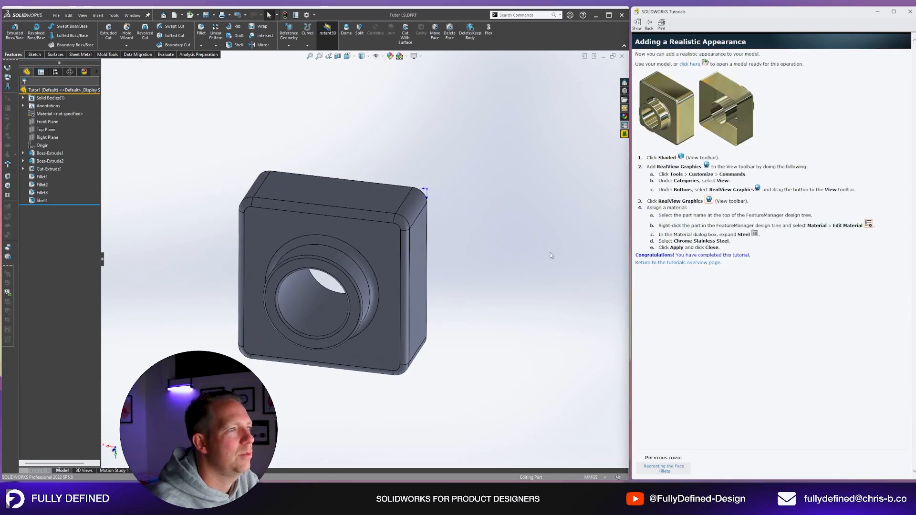
{"action": "left_click", "coordinate": [415, 56]}
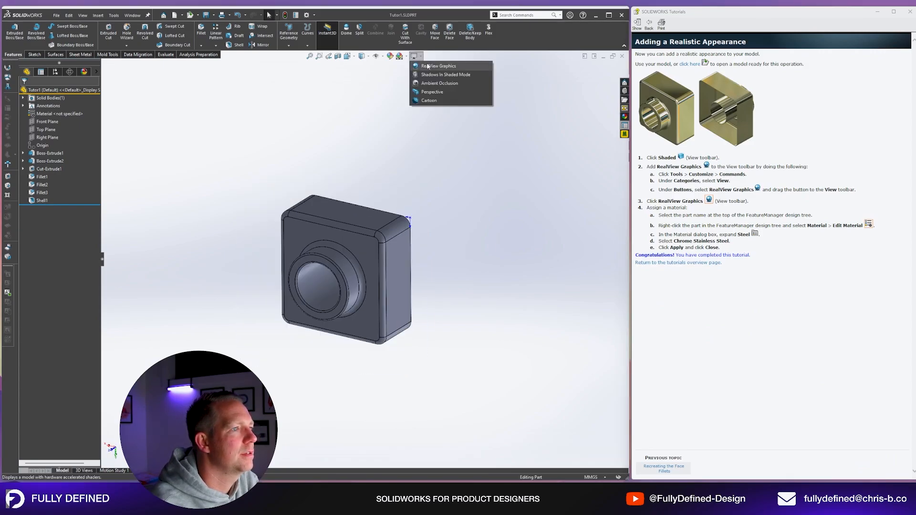
{"action": "left_click", "coordinate": [428, 66]}
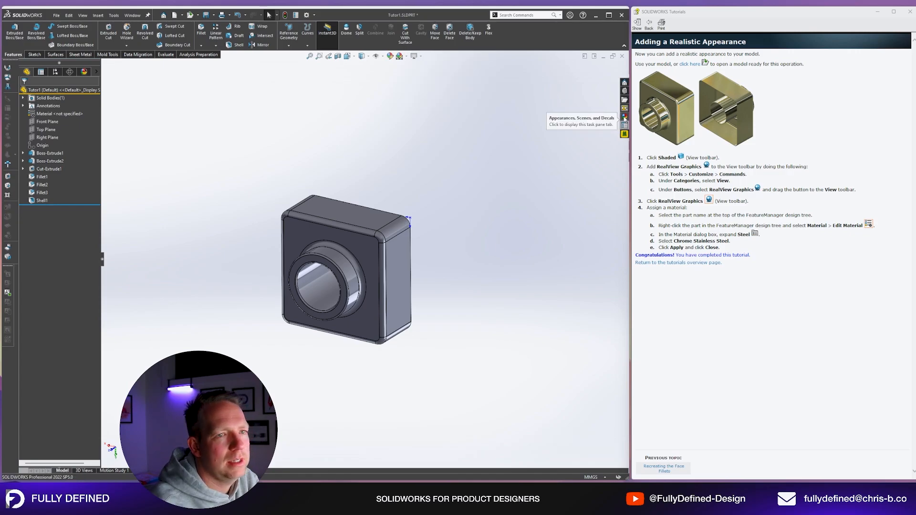
{"action": "left_click", "coordinate": [624, 117]}
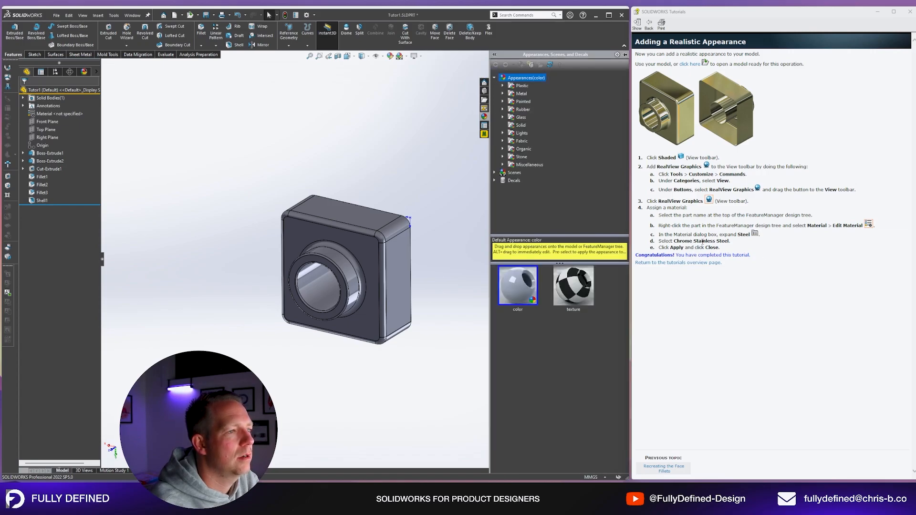
{"action": "left_click", "coordinate": [503, 93]}
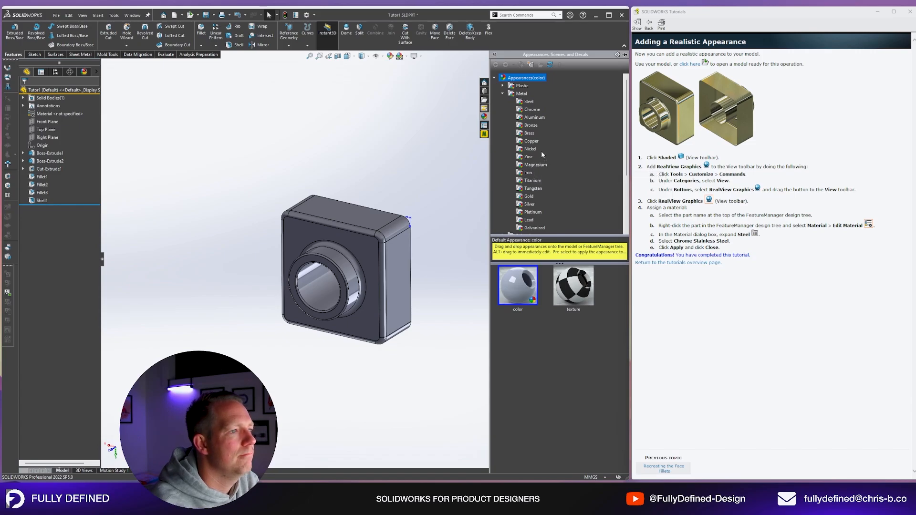
{"action": "left_click", "coordinate": [531, 109]}
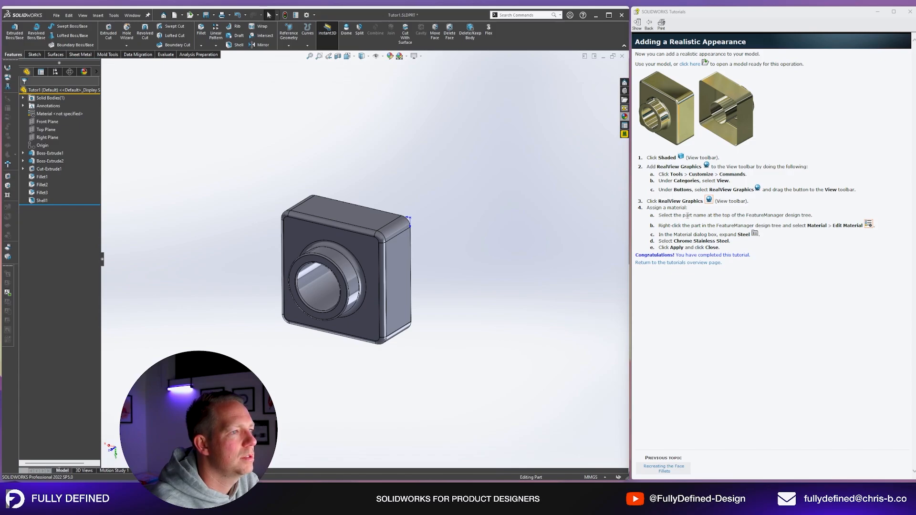
- Assign the Chrome Stainless Steel material from the Steel category to the part and inspect its finish
{"action": "right_click", "coordinate": [47, 90]}
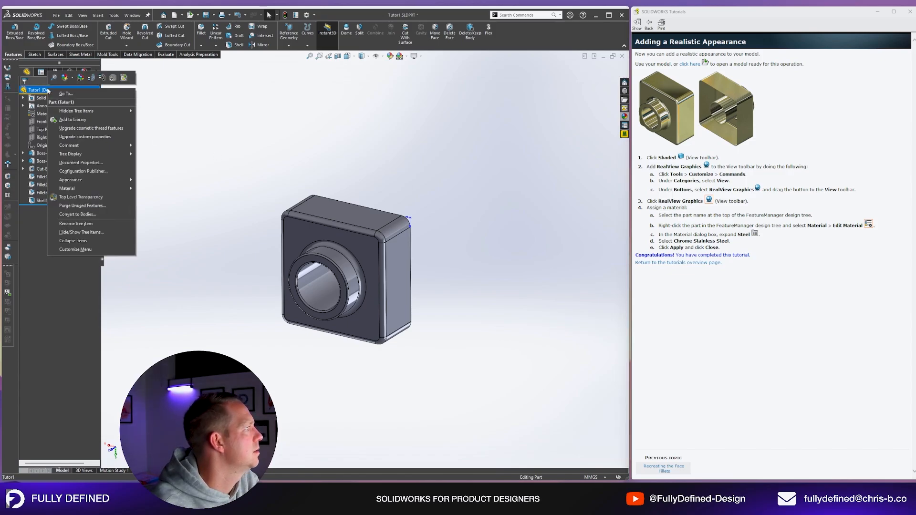
{"action": "mouse_move", "coordinate": [115, 189]}
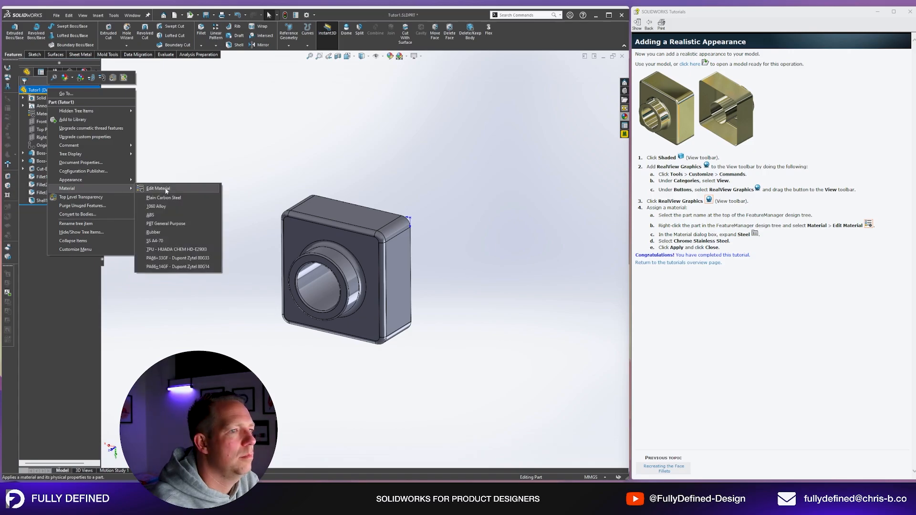
{"action": "left_click", "coordinate": [166, 191]}
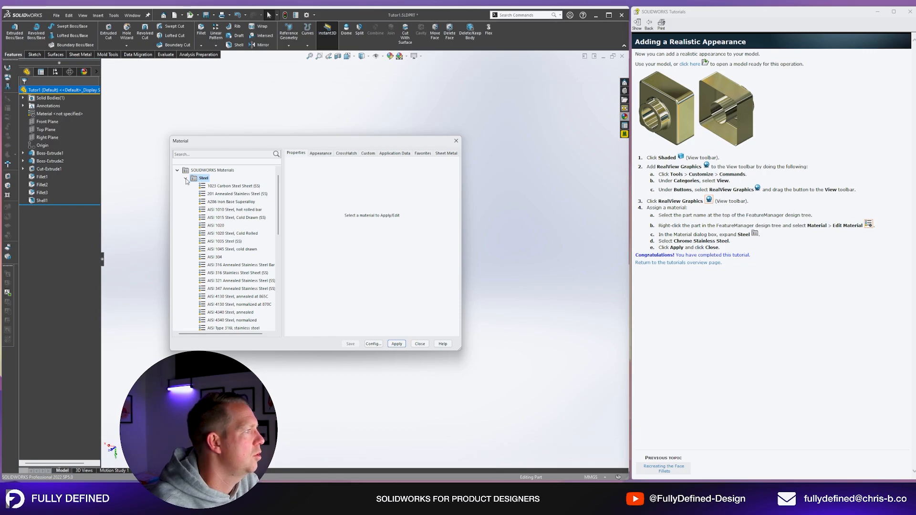
{"action": "left_click_drag", "start_coordinate": [283, 193], "coordinate": [284, 244]}
{"action": "left_click", "coordinate": [228, 257]}
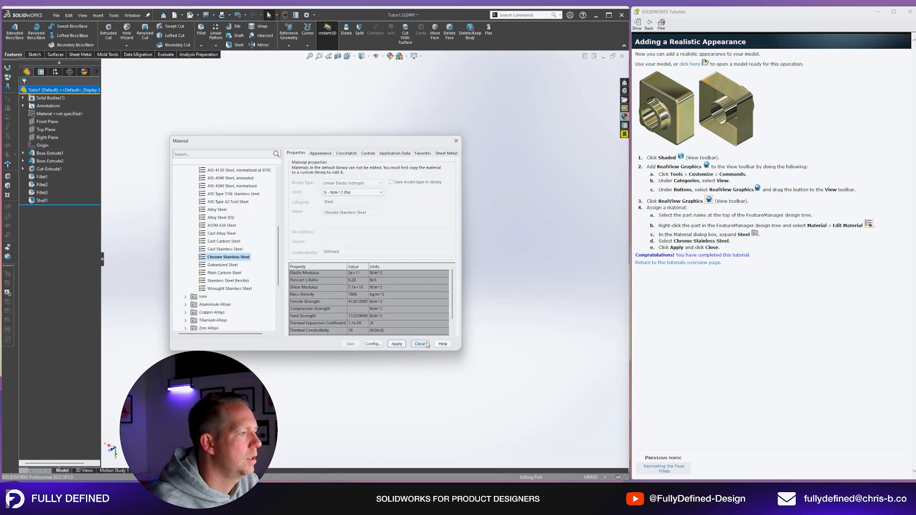
{"action": "left_click", "coordinate": [397, 344]}
{"action": "left_click", "coordinate": [420, 344]}
{"action": "middle_click_drag", "start_coordinate": [419, 343], "coordinate": [522, 258]}
{"action": "scroll", "coordinate": [289, 311], "scroll_direction": "down", "scroll_amount": 3}
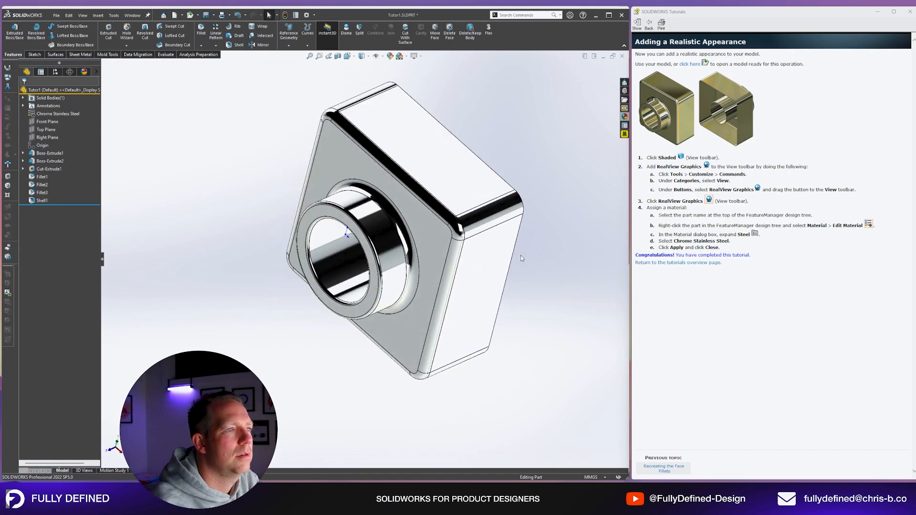
{"action": "left_click", "coordinate": [54, 116]}
{"action": "left_click", "coordinate": [132, 125]}
- Turn off RealView Graphics and save the part
{"action": "middle_click_drag", "start_coordinate": [343, 286], "coordinate": [458, 187]}
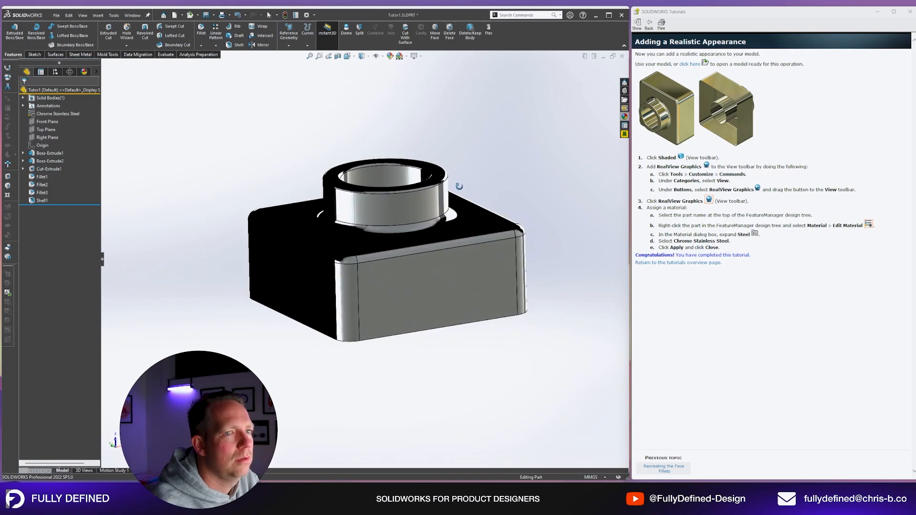
{"action": "left_click", "coordinate": [416, 56]}
{"action": "left_click", "coordinate": [362, 211]}
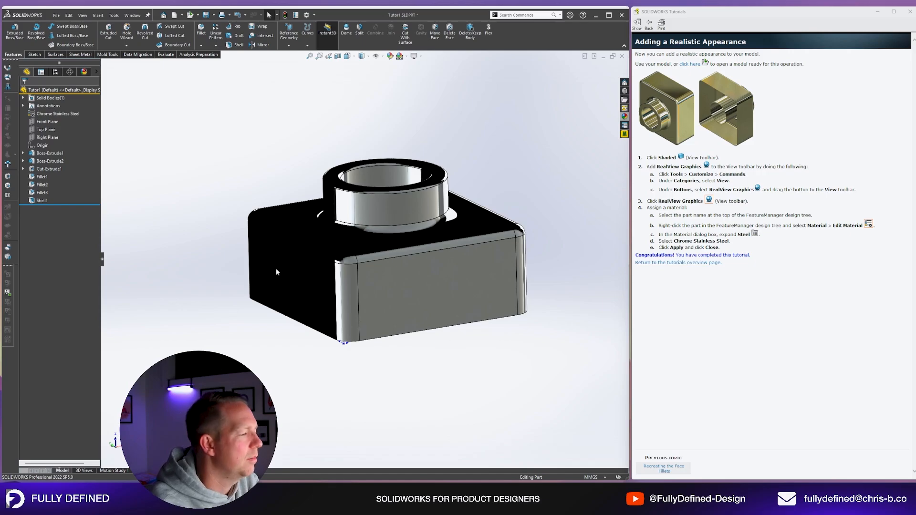
{"action": "left_click", "coordinate": [420, 56]}
{"action": "left_click", "coordinate": [427, 68]}
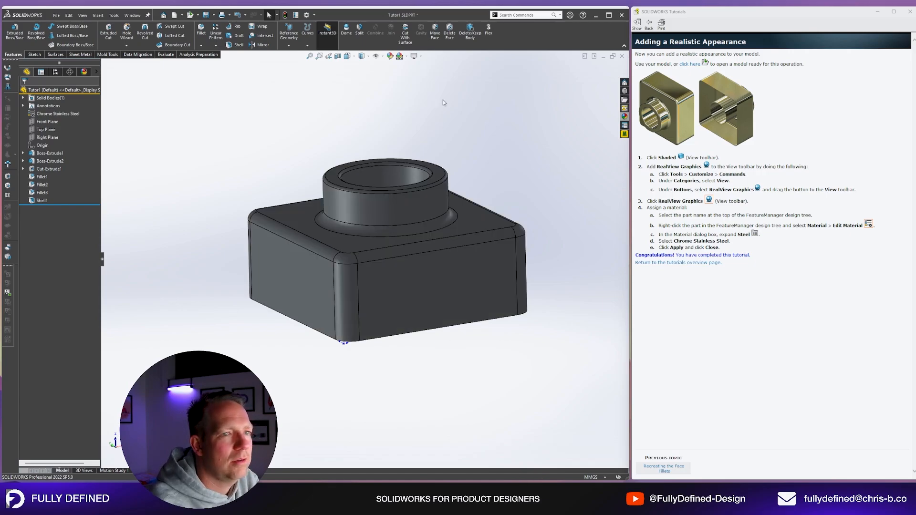
{"action": "middle_click_drag", "start_coordinate": [443, 101], "coordinate": [468, 269]}
{"action": "scroll", "coordinate": [445, 293], "scroll_direction": "up", "scroll_amount": 2}
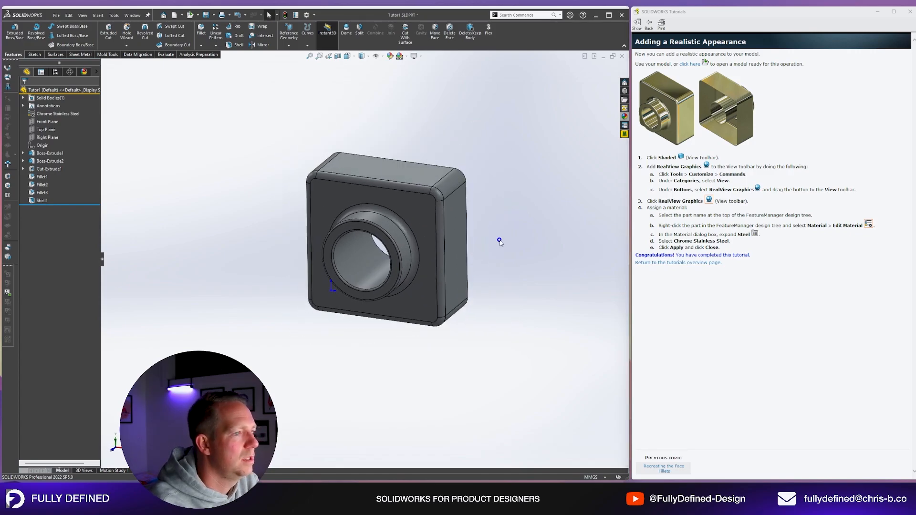
{"action": "key", "text": "ctrl+s"}
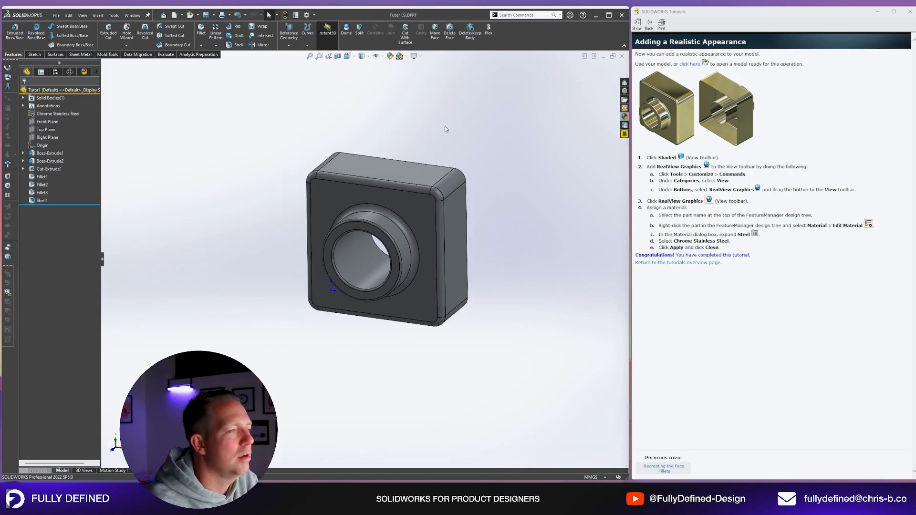